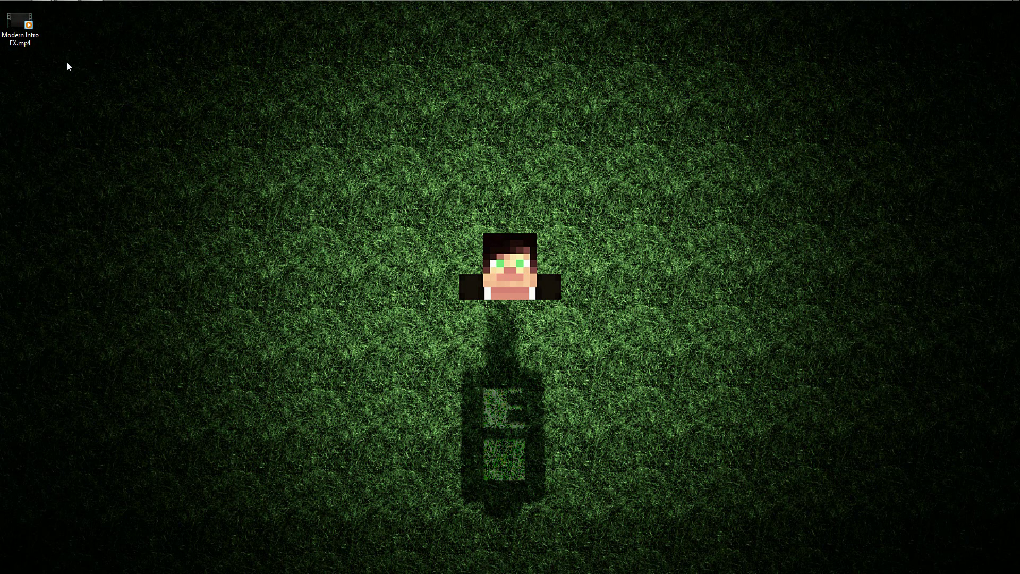
Step: Play the Modern Intro EX.mp4 video from the desktop in full screen and close the player
double_click(28, 42)
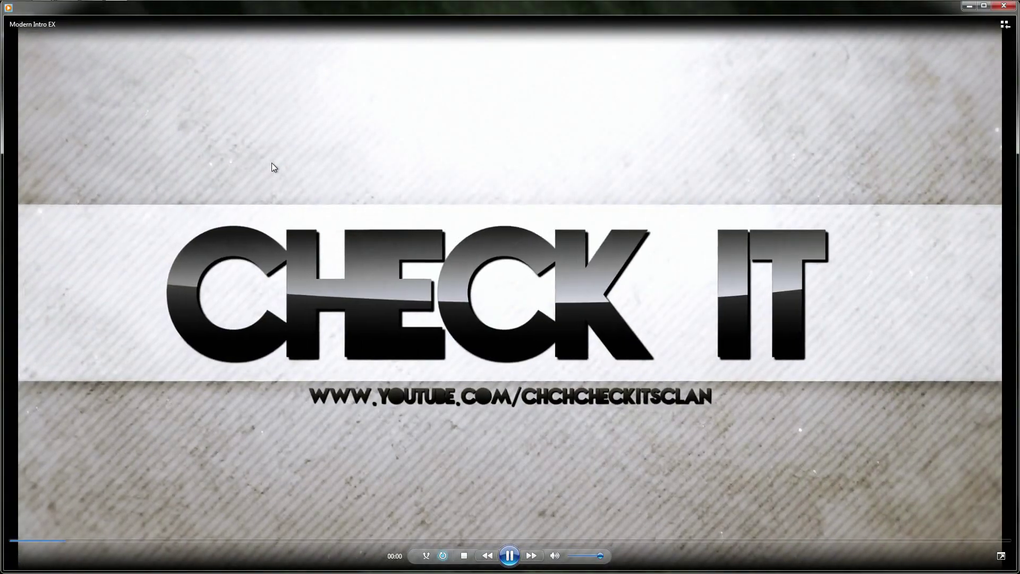
double_click(272, 164)
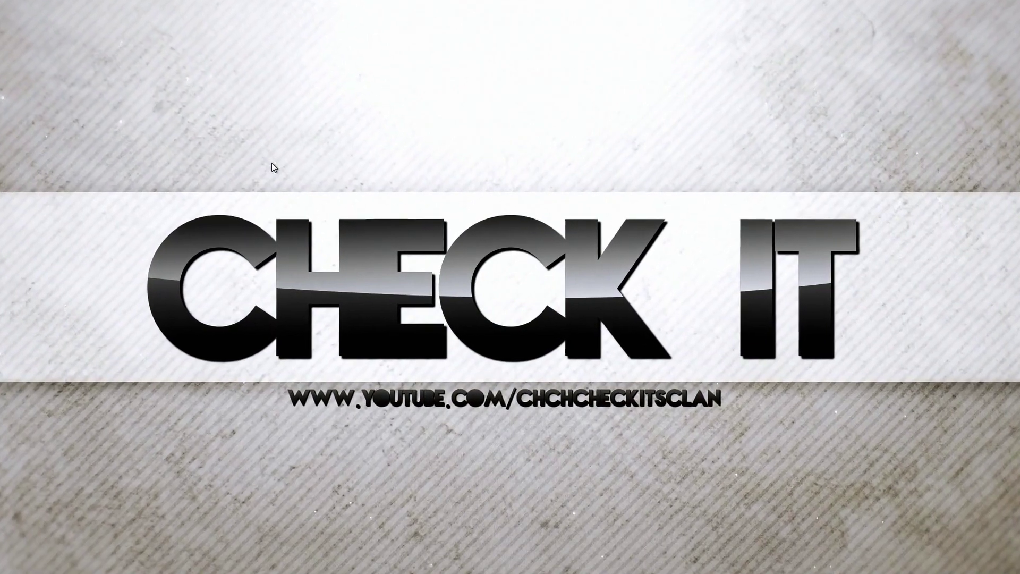
double_click(524, 141)
key(alt+F4)
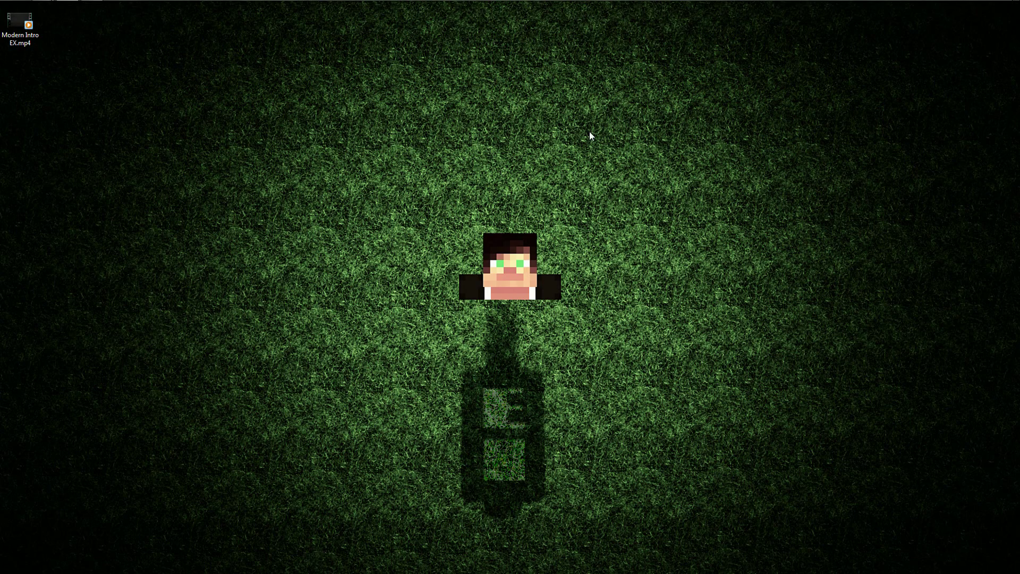
double_click(33, 42)
Step: Switch to After Effects and create a 1920 × 1080 composition with the HDTV 1080 29.97 preset and a duration of 0;00;22;19
mouse_move(112, 3)
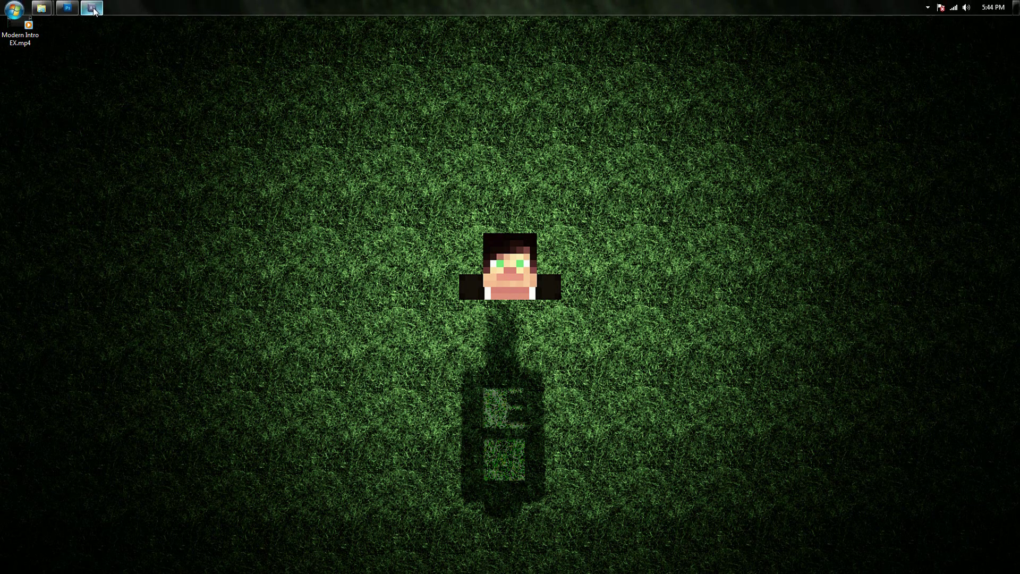
click(92, 10)
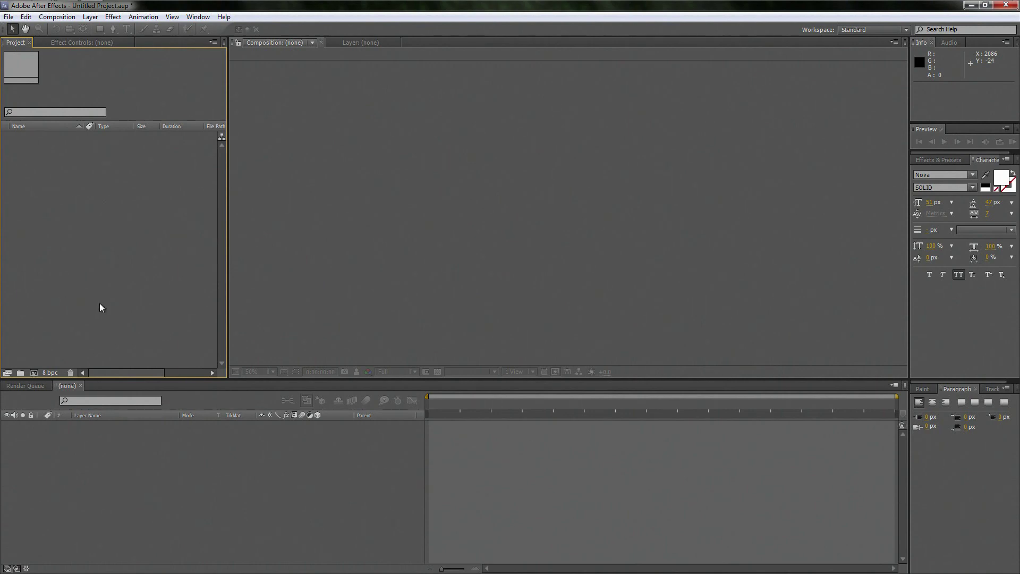
click(33, 373)
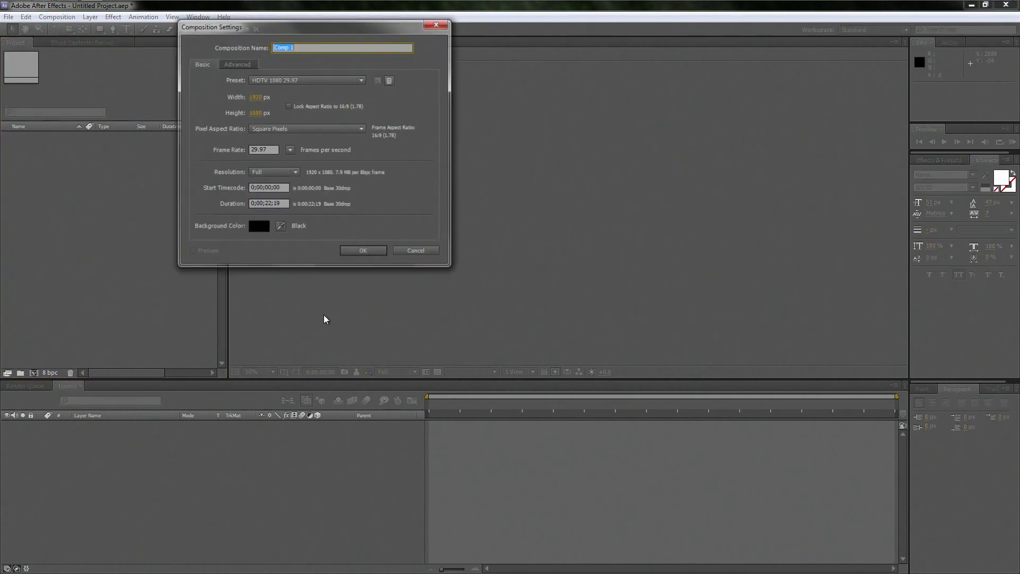
click(364, 252)
Step: Add a black 1920 × 1080 solid to the composition and rename its layer BG
right_click(154, 451)
mouse_move(192, 464)
click(335, 486)
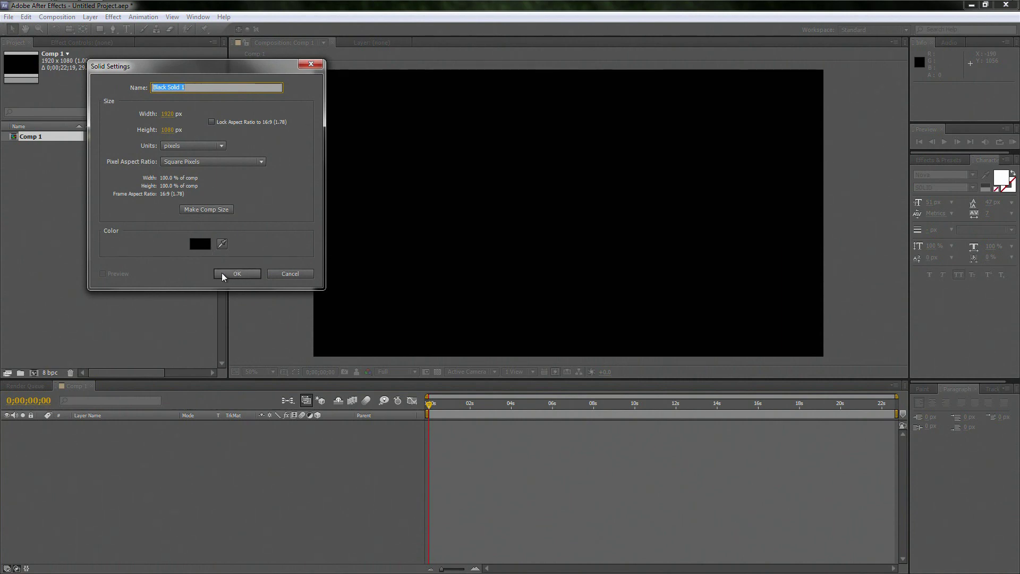
click(238, 273)
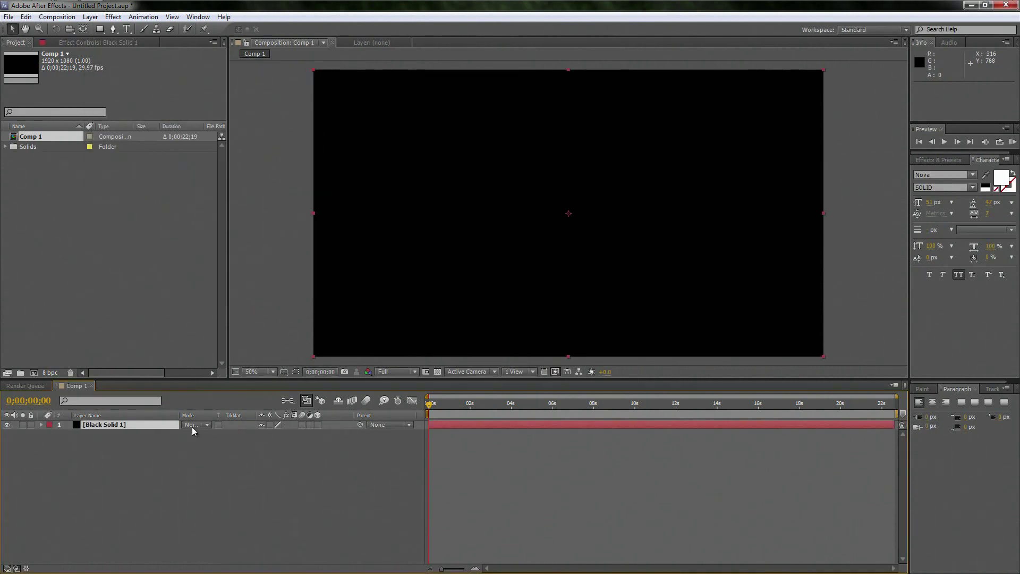
click(117, 426)
key(Return)
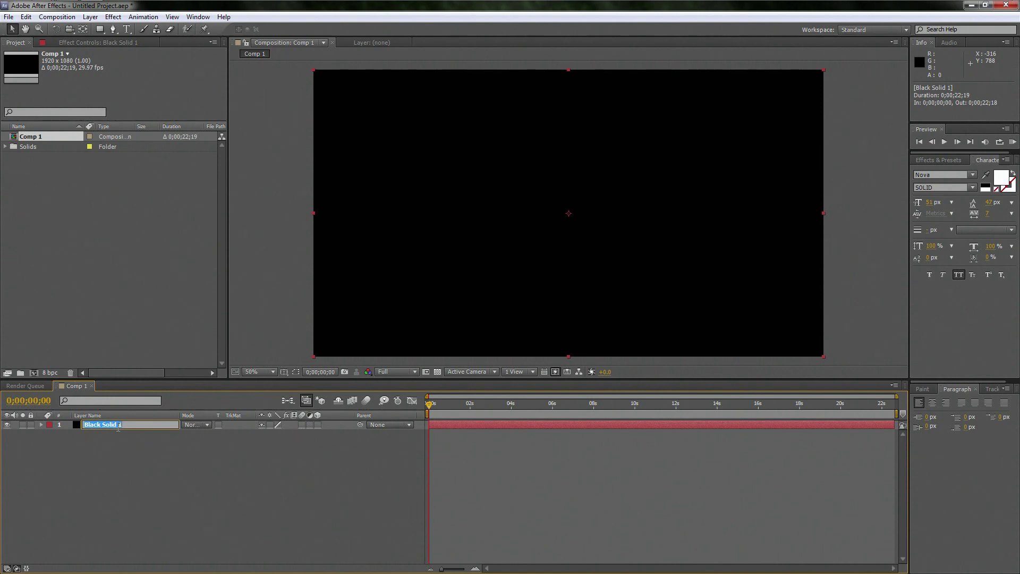
text(BG)
key(Return)
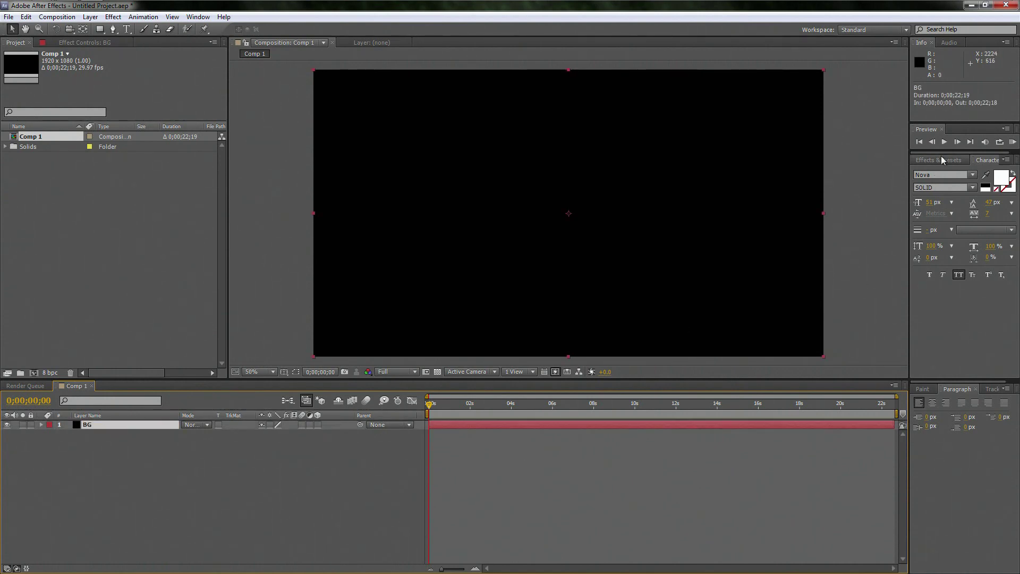
Step: Find the Ramp effect and apply it to the BG layer
click(941, 160)
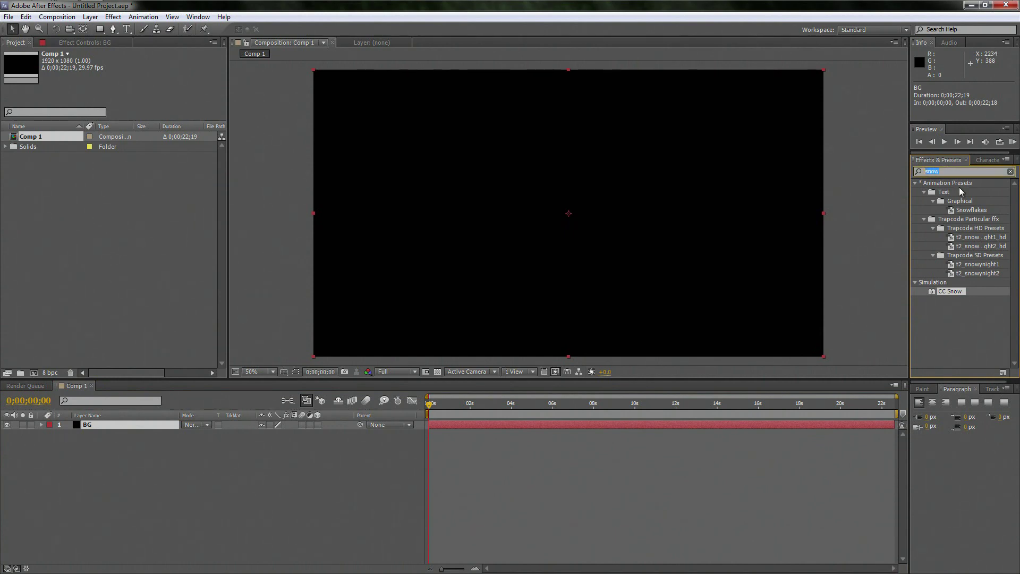
text(ramp)
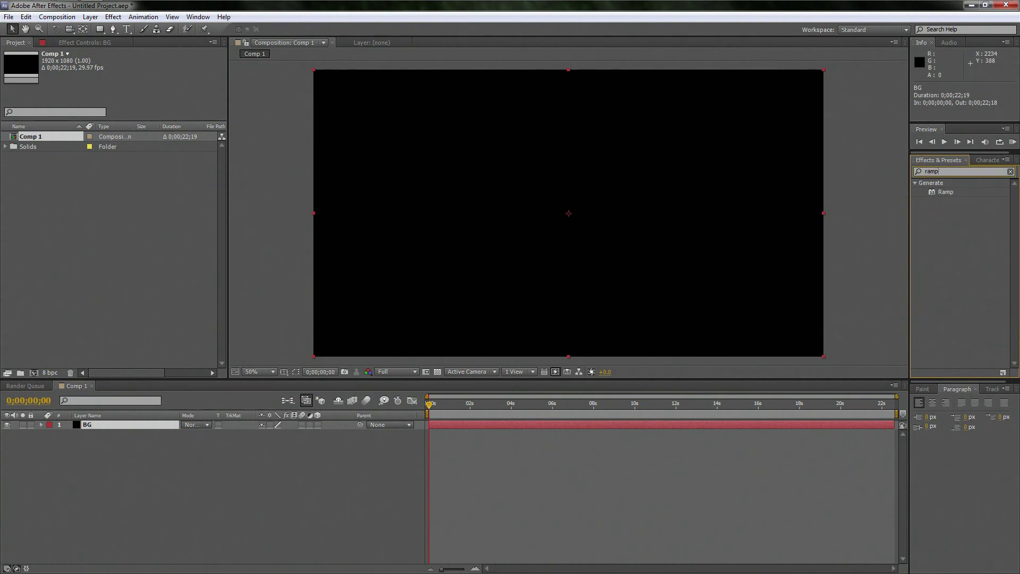
drag(967, 193, 652, 200)
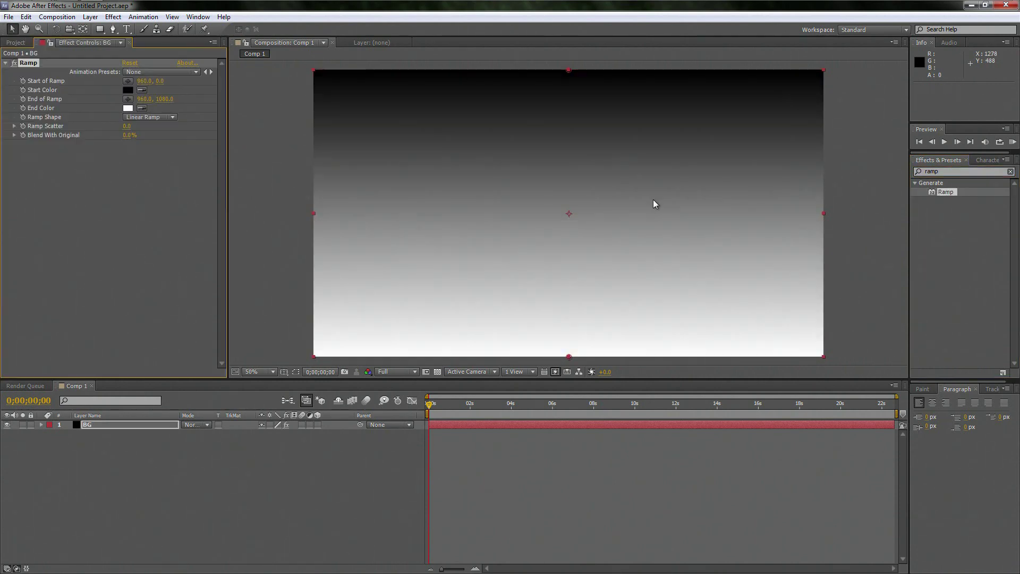
Step: Set the ramp's start color to white and its end color to grey 878787
click(127, 89)
click(54, 98)
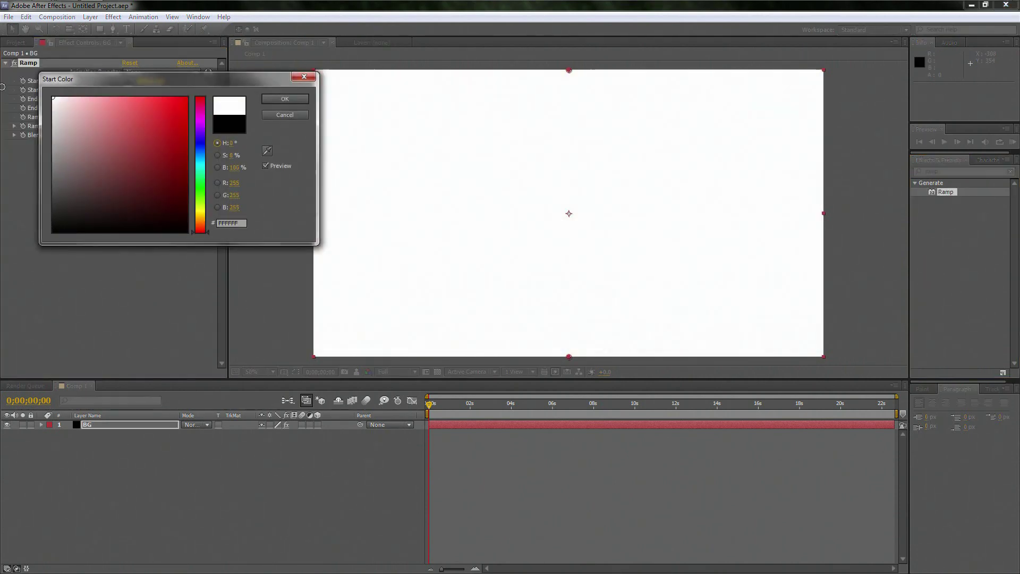
click(284, 100)
click(127, 107)
drag(54, 99, 37, 153)
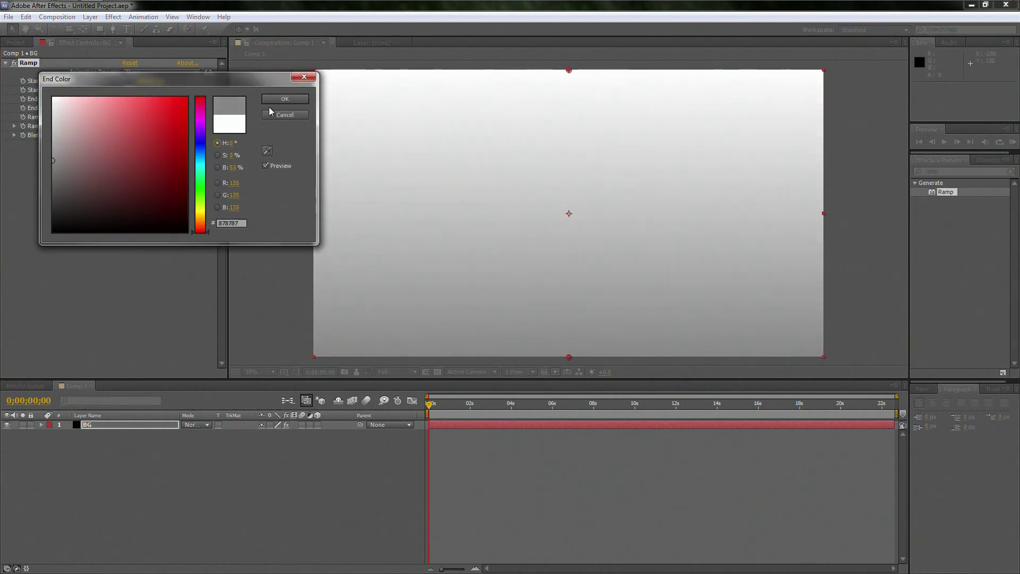
click(272, 100)
Step: Change the BG layer's ramp shape to Radial Ramp and deselect the layer
click(144, 117)
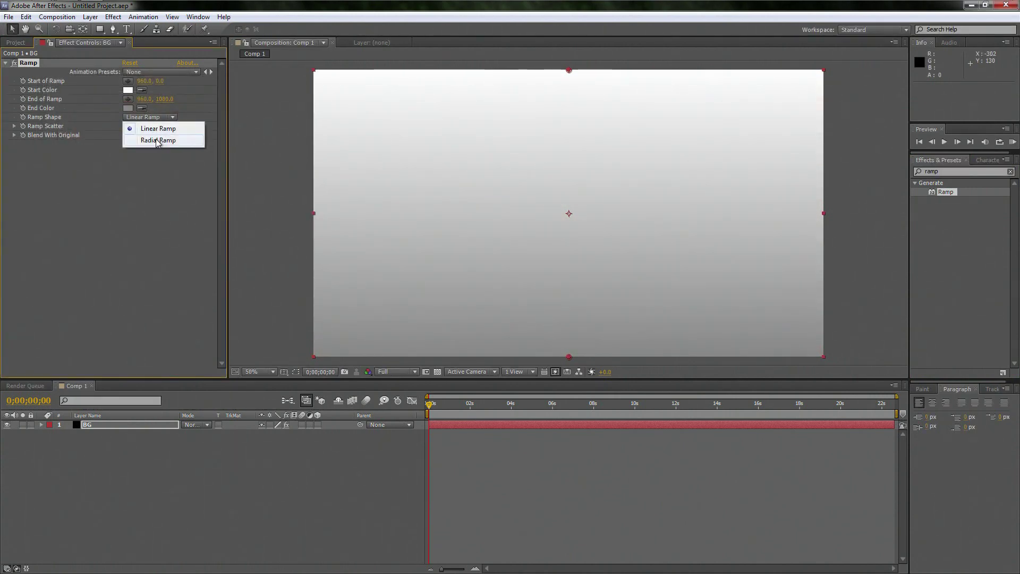
click(156, 140)
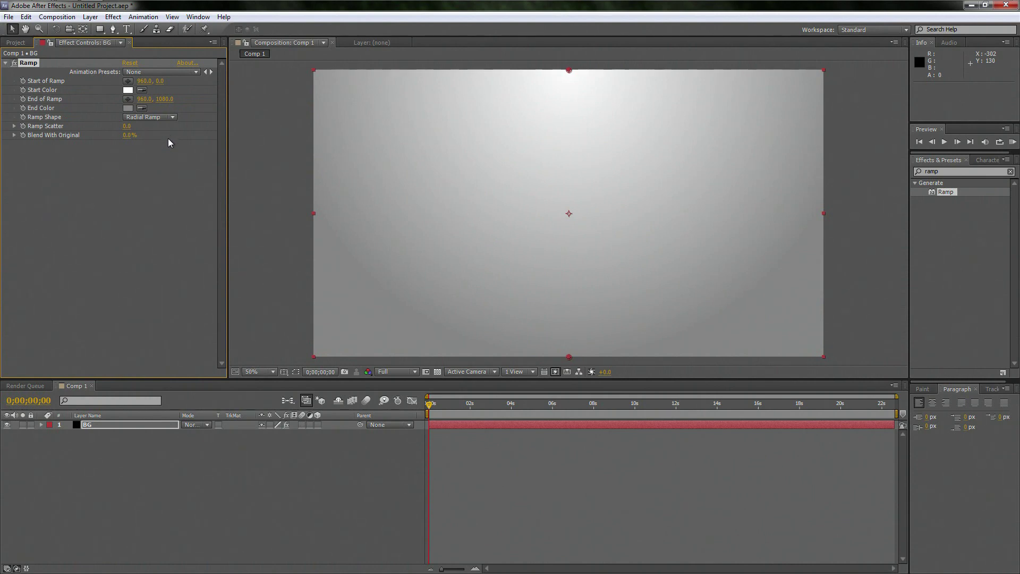
click(279, 225)
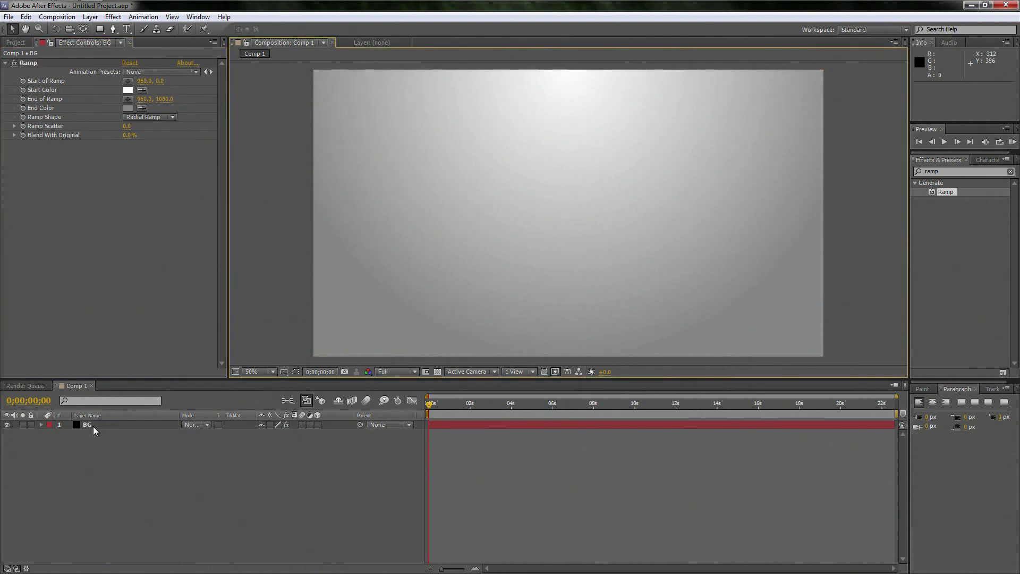
Step: Add a white (FFFFFF) 1920 × 1080 solid above the BG layer
right_click(94, 442)
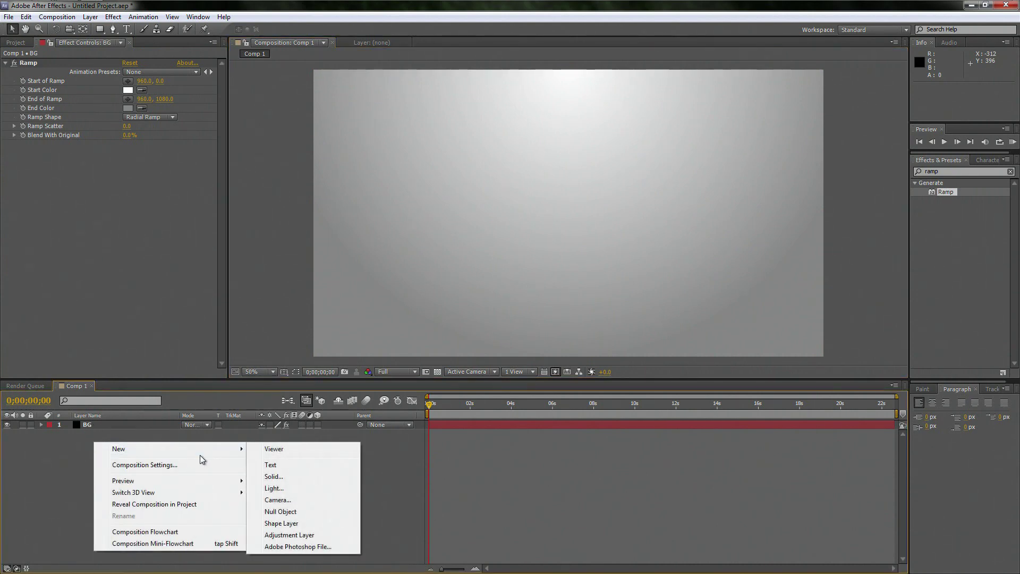
mouse_move(194, 457)
click(263, 472)
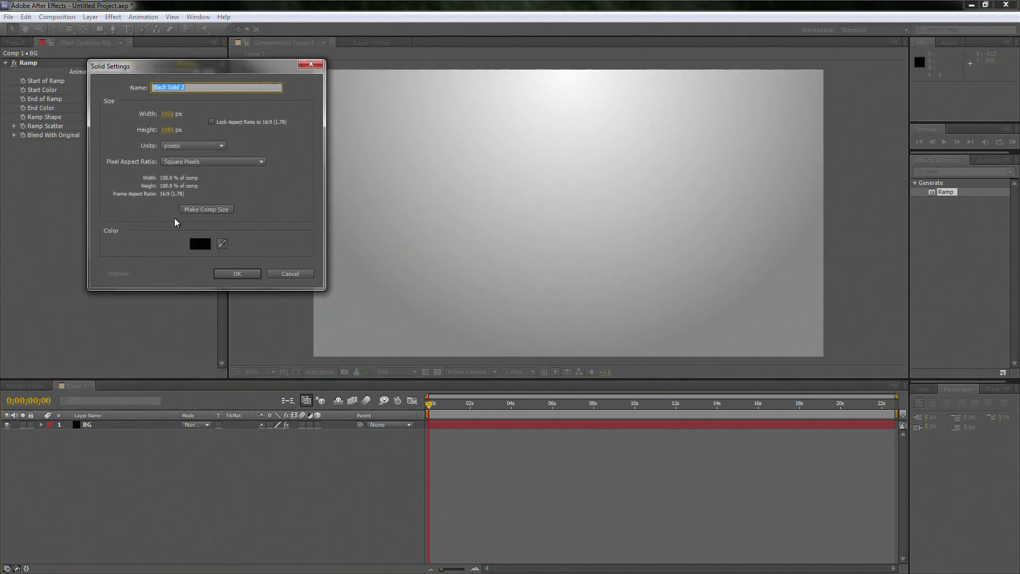
click(201, 246)
text(ffffff)
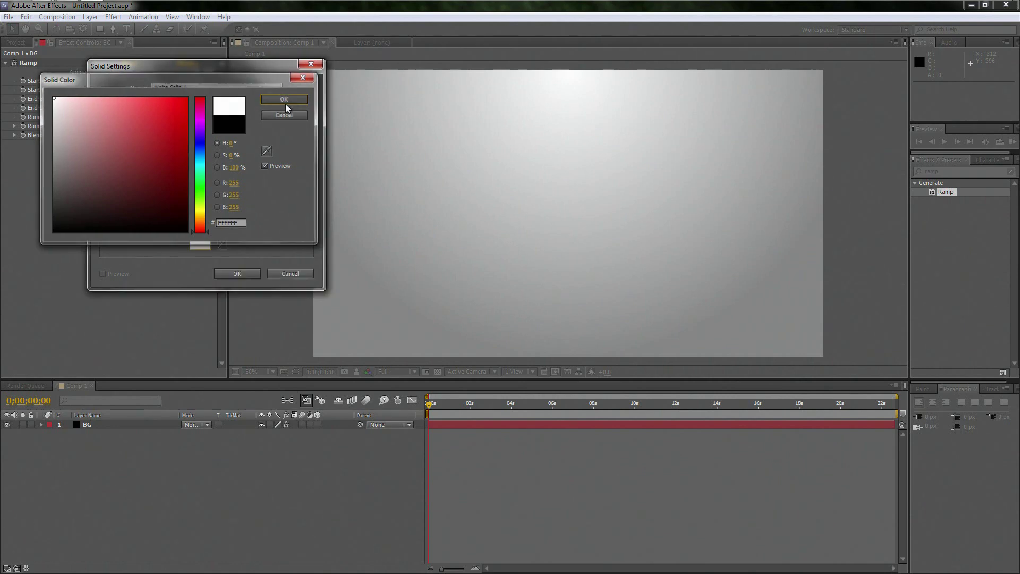
click(274, 103)
click(229, 273)
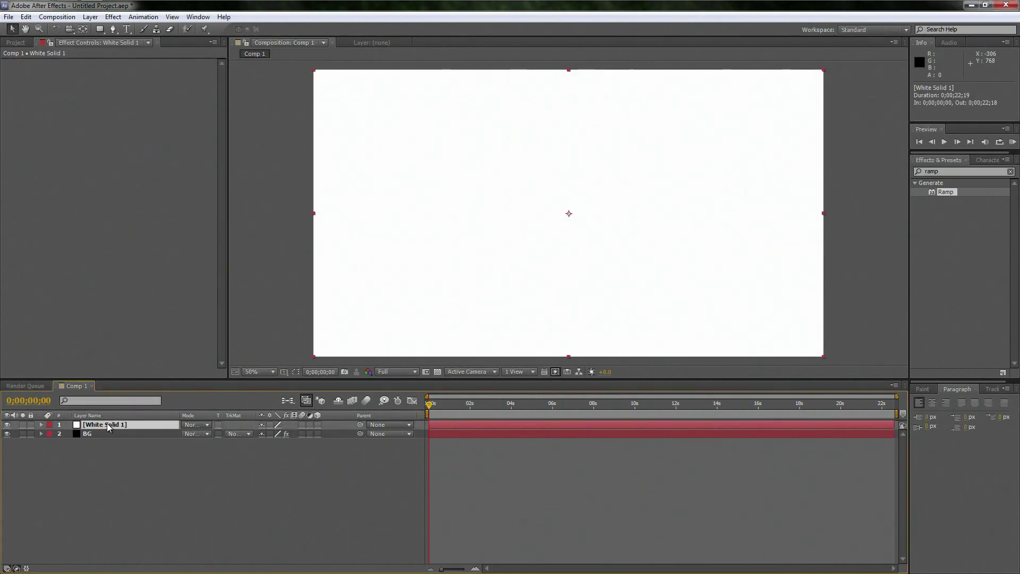
Step: Rename the white solid's layer as Blinds
key(Return)
text(Blin)
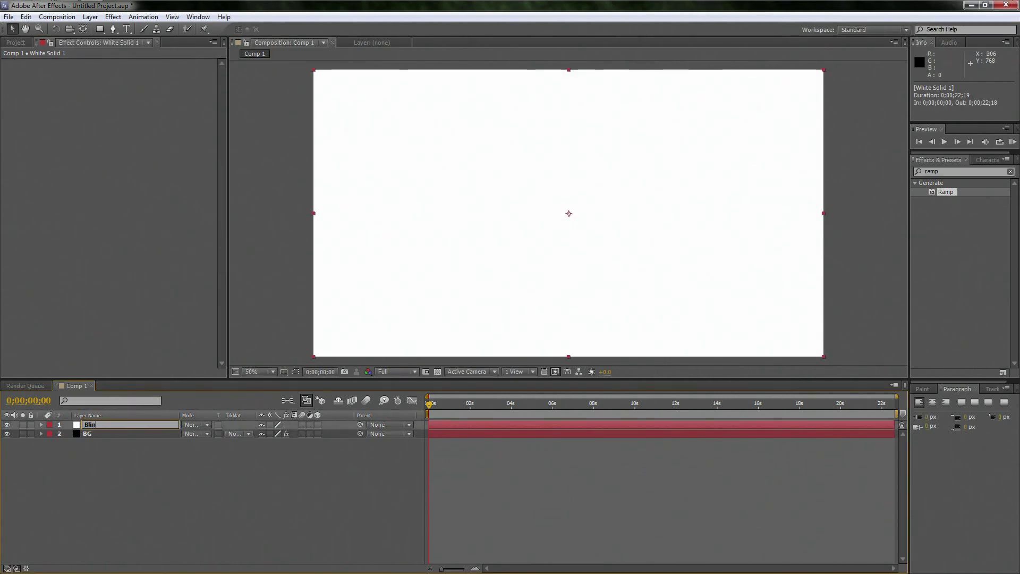
text(ds)
key(Return)
Step: Search the effects for "blinds" and apply the Venetian Blinds transition effect to the Blinds layer
click(103, 424)
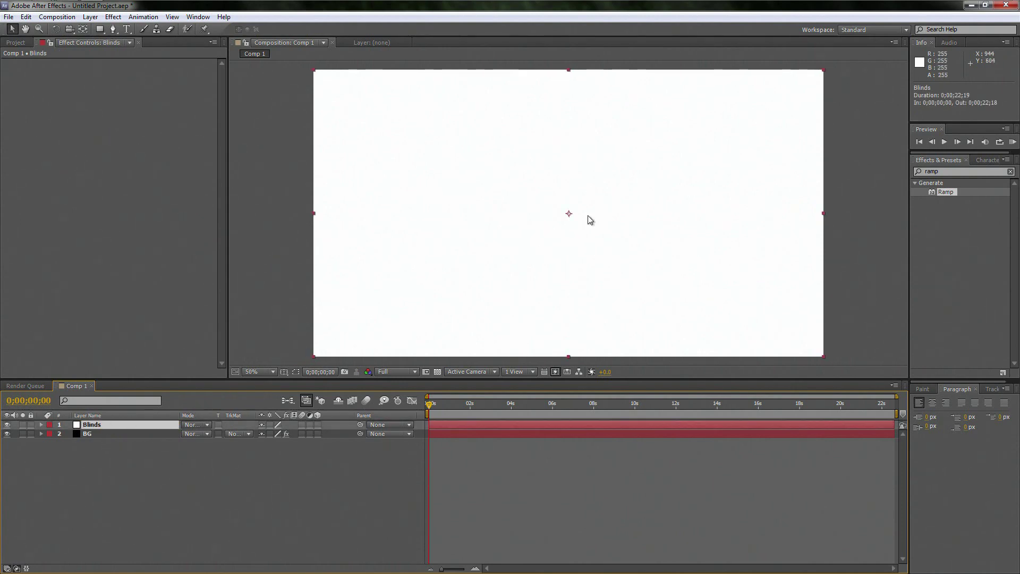
click(899, 170)
text(blinds)
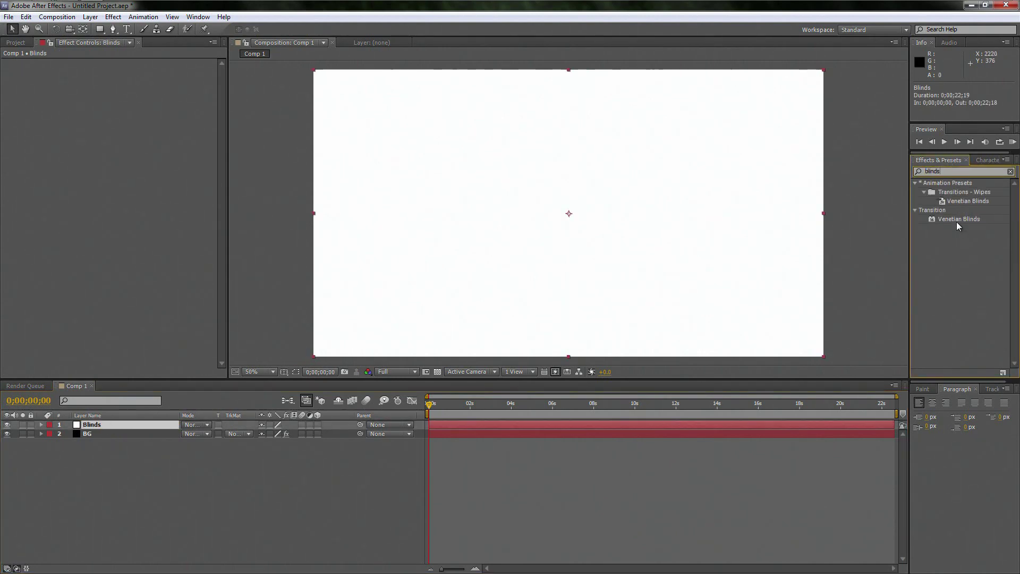
drag(965, 219, 675, 222)
Step: Set the Venetian Blinds transition completion to 34% and the direction to 45°
drag(128, 80, 151, 88)
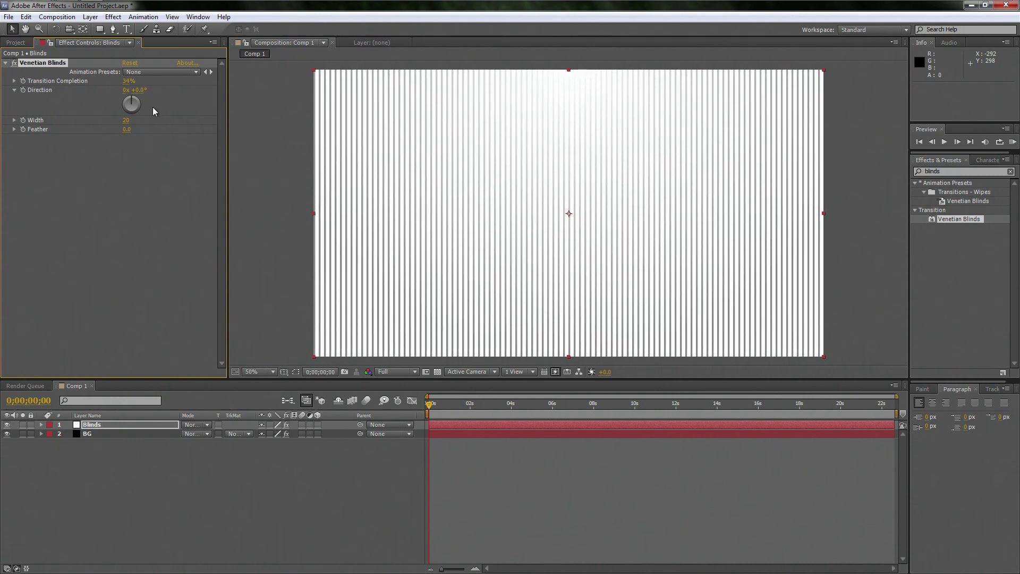
click(139, 89)
text(45)
key(Return)
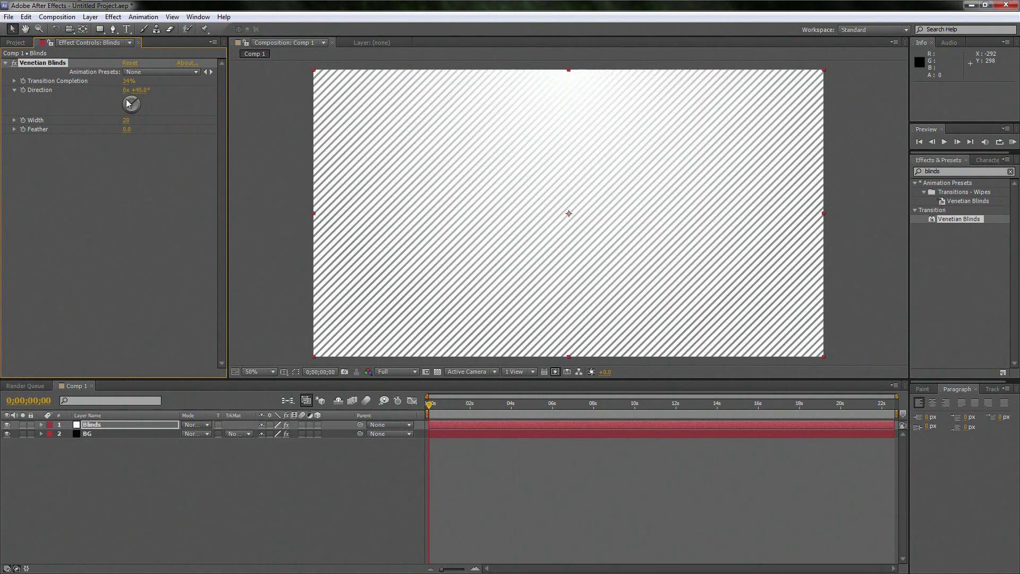
Step: Set the width of the Venetian Blinds stripes to 16
mouse_move(123, 120)
mouse_down()
mouse_move(113, 119)
mouse_move(128, 120)
mouse_up()
click(126, 120)
text(16)
key(Return)
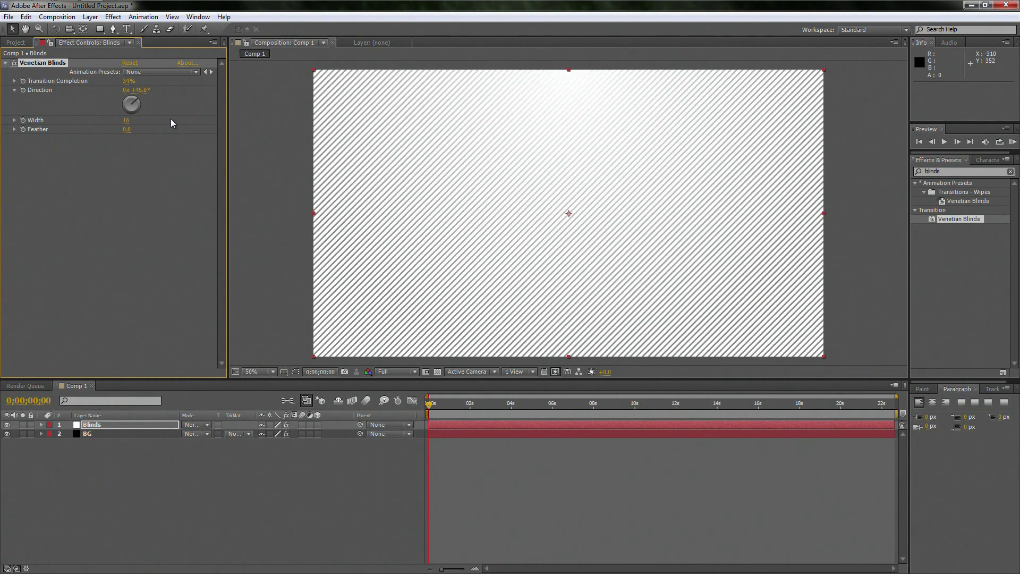
Step: Lower the Blinds layer's opacity to 20% and collapse its properties
click(105, 424)
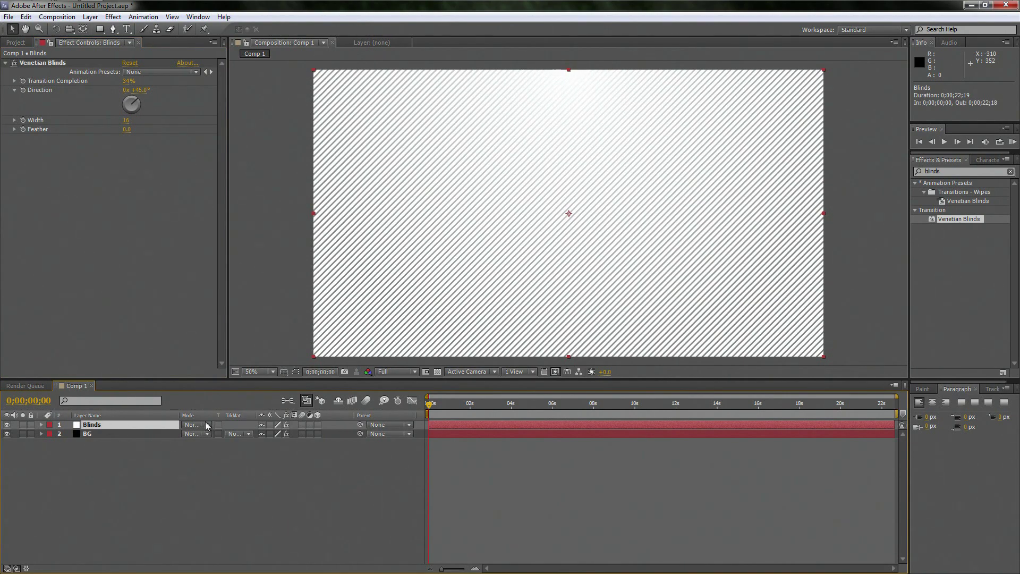
key(t)
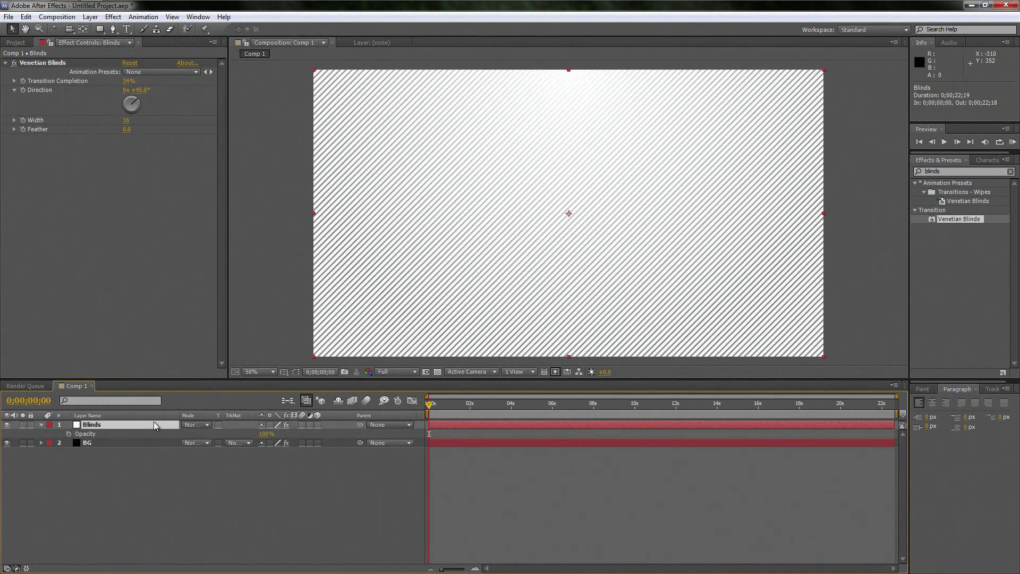
drag(272, 433, 230, 441)
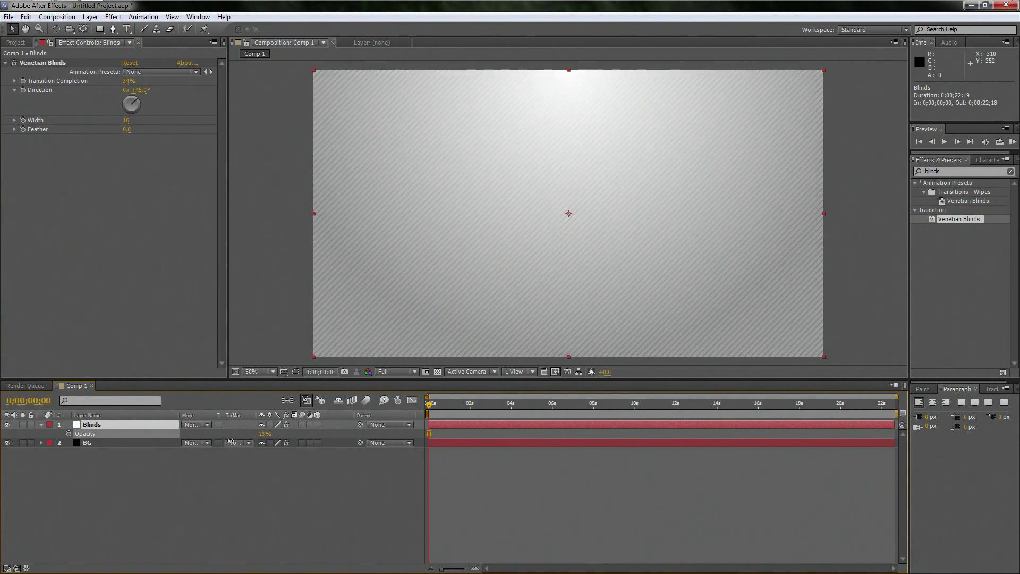
click(192, 485)
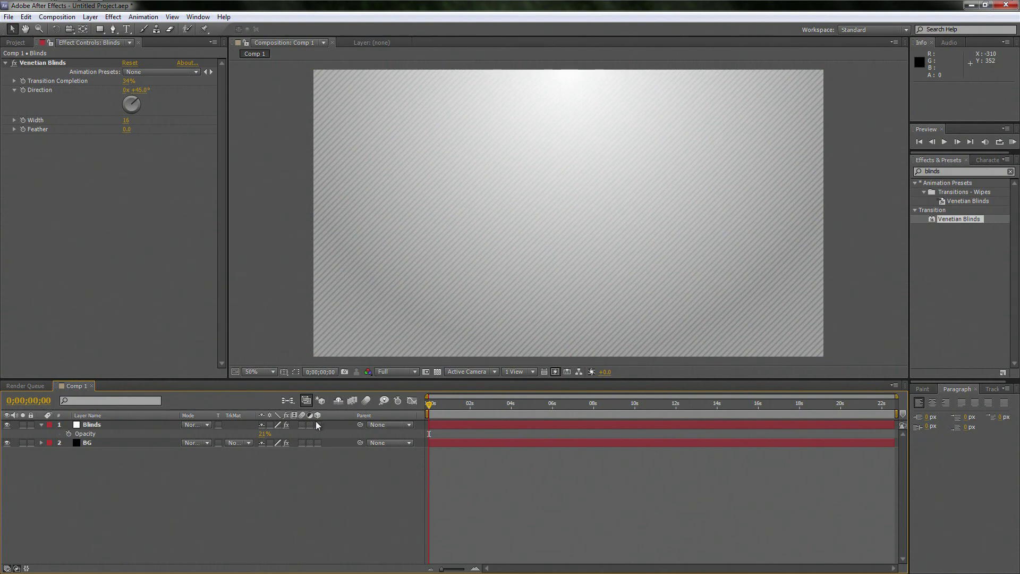
click(263, 435)
text(20)
key(Return)
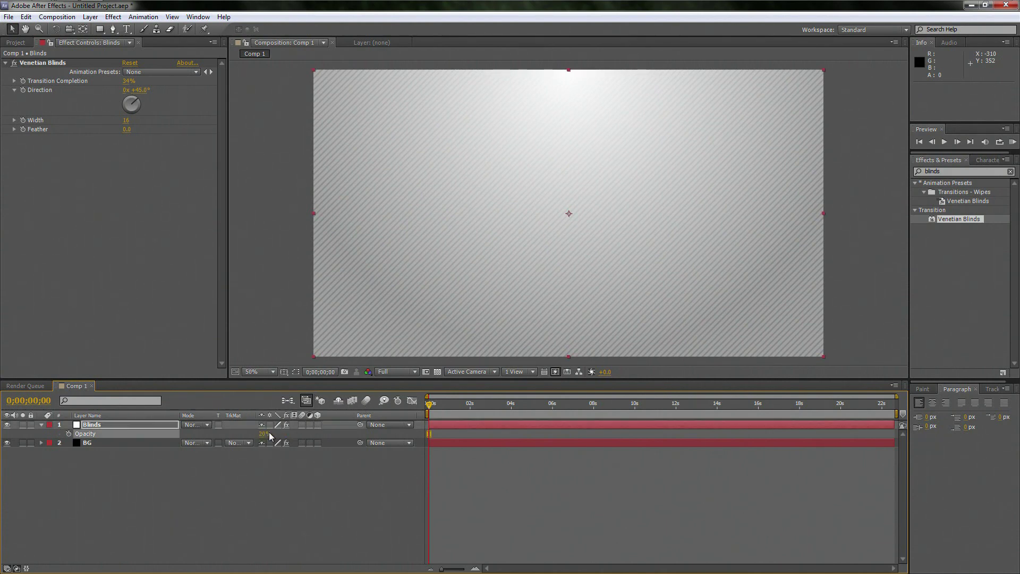
click(41, 424)
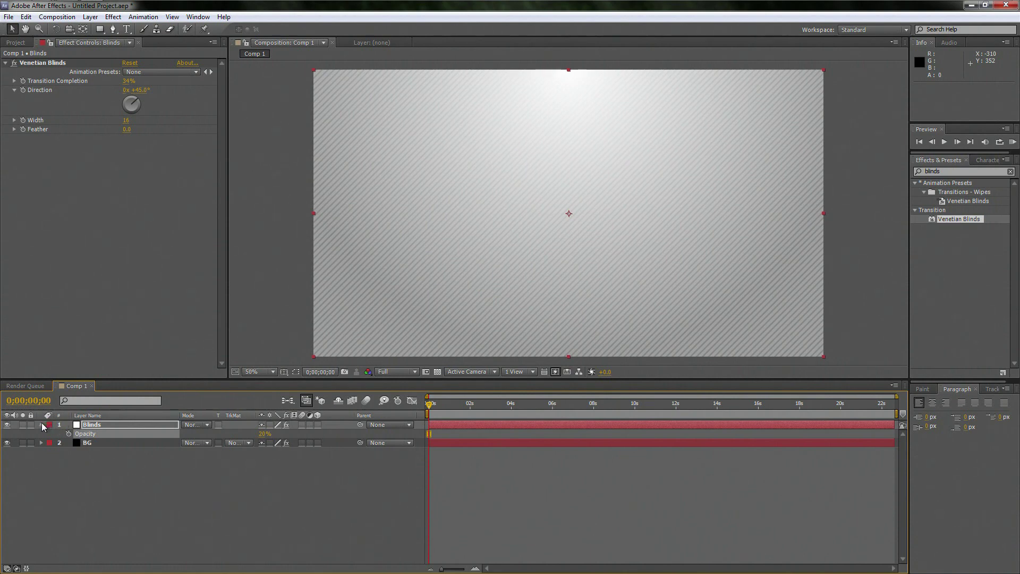
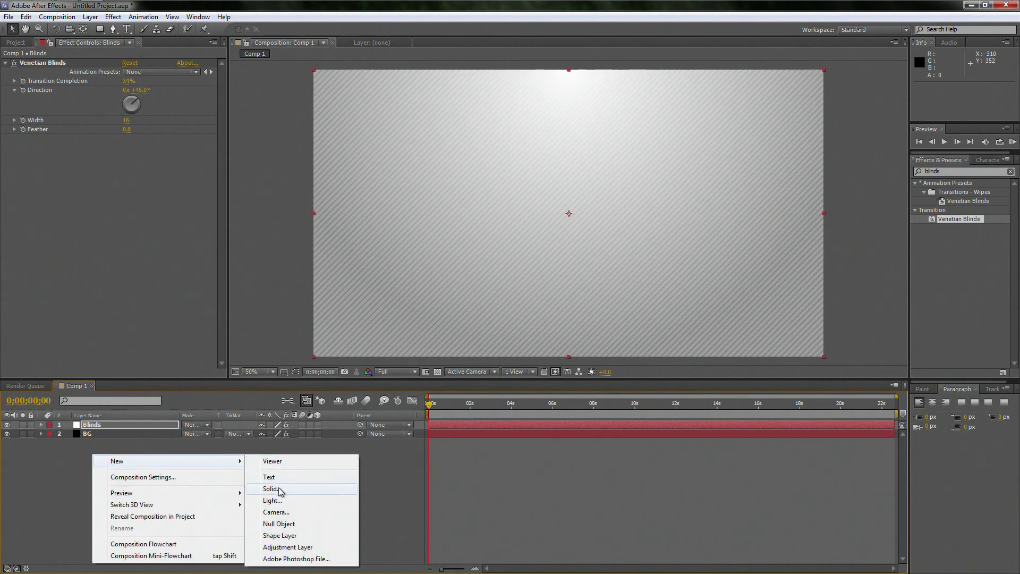
Step: Create a new black solid at the composition size and rename its layer Part
click(280, 489)
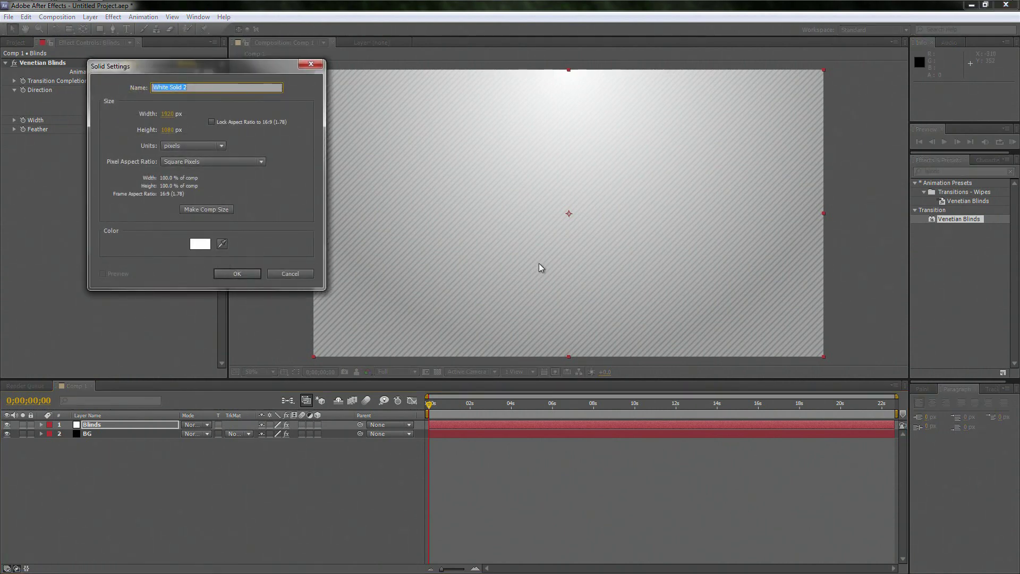
click(200, 244)
drag(64, 223, 9, 267)
click(283, 98)
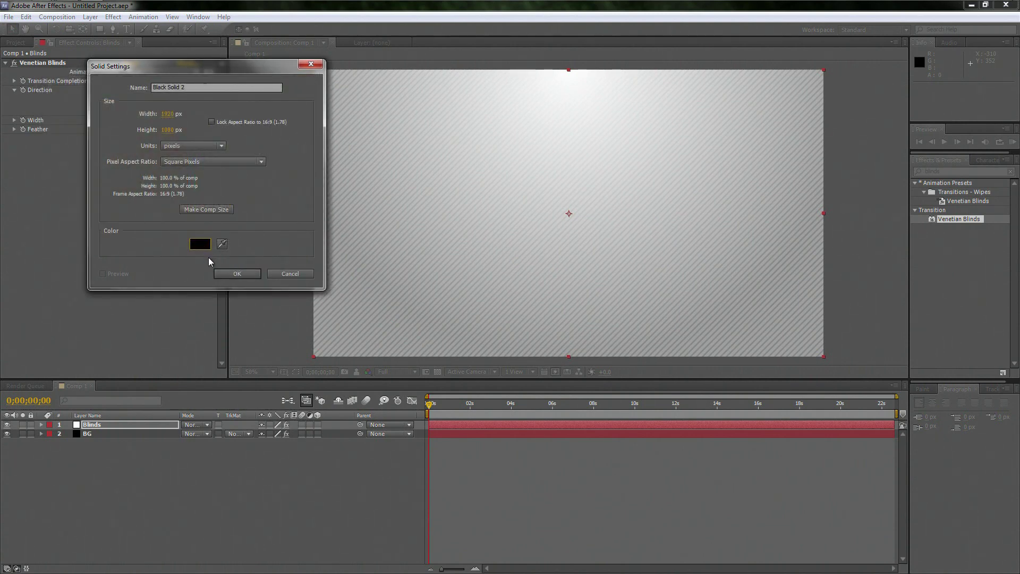
click(237, 273)
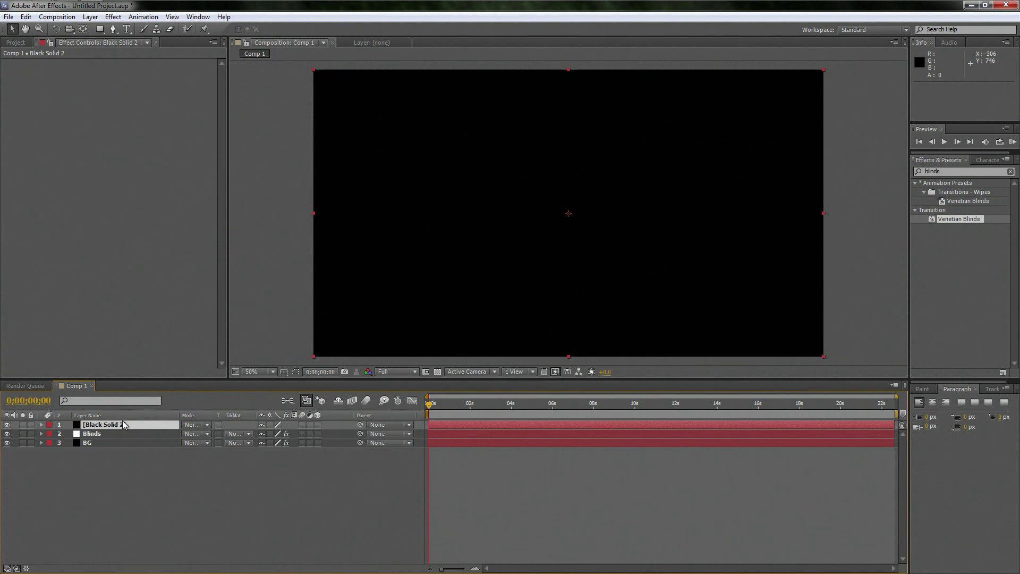
key(Return)
text(Part)
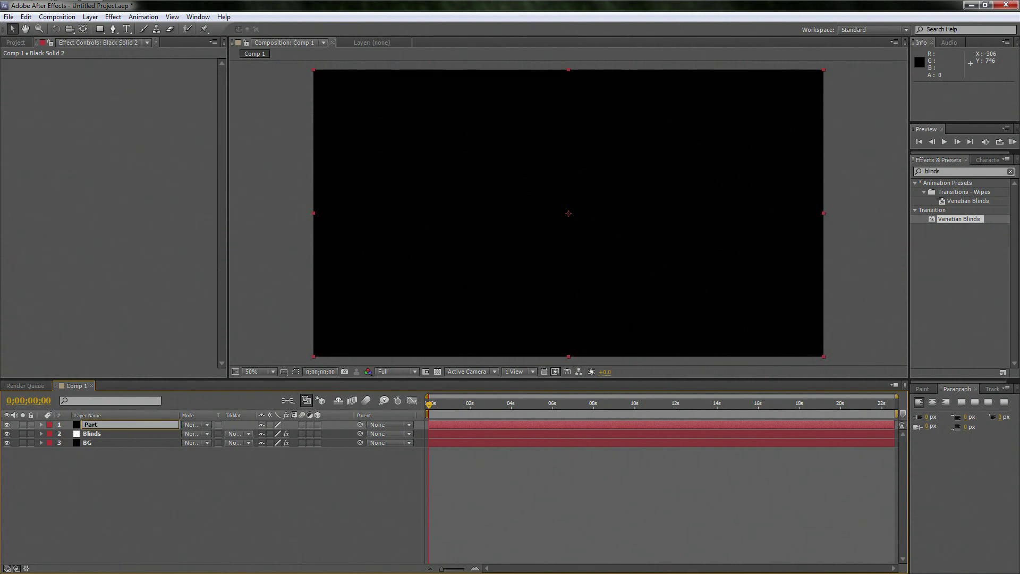
key(Return)
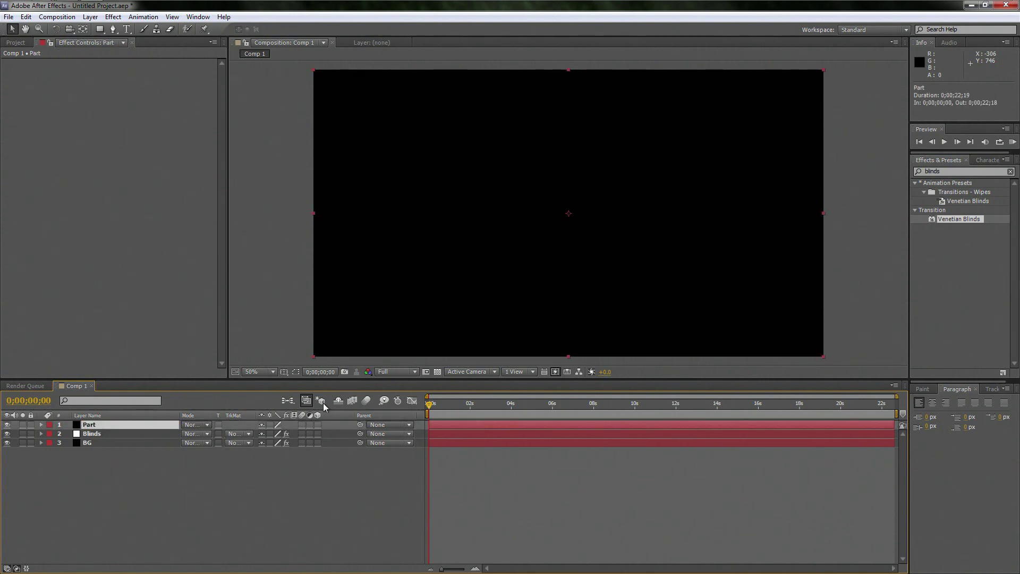
Step: Search the effects for "snow" and apply the CC Snow simulation effect to the Part layer
click(945, 173)
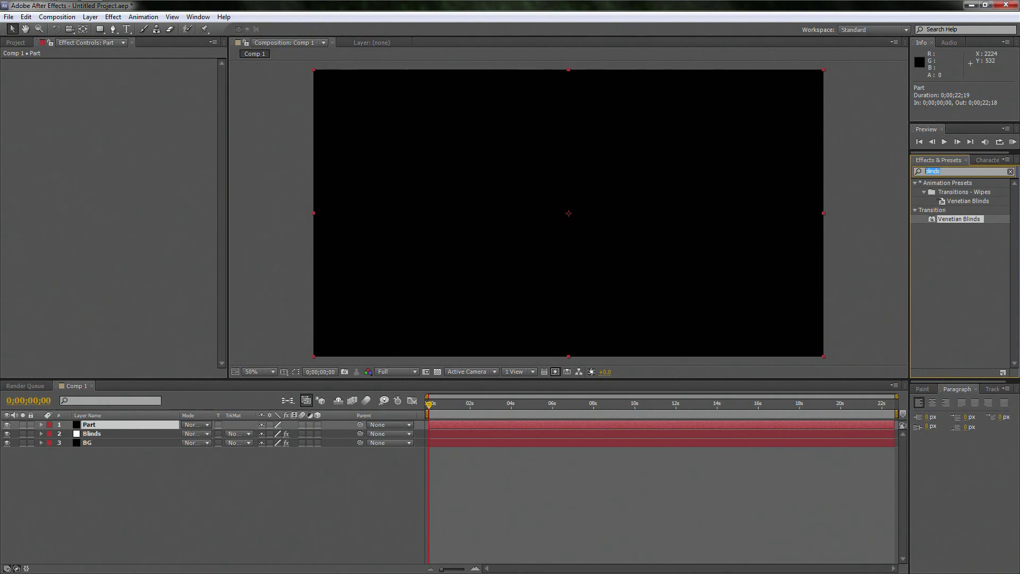
text(snow)
drag(951, 291, 697, 301)
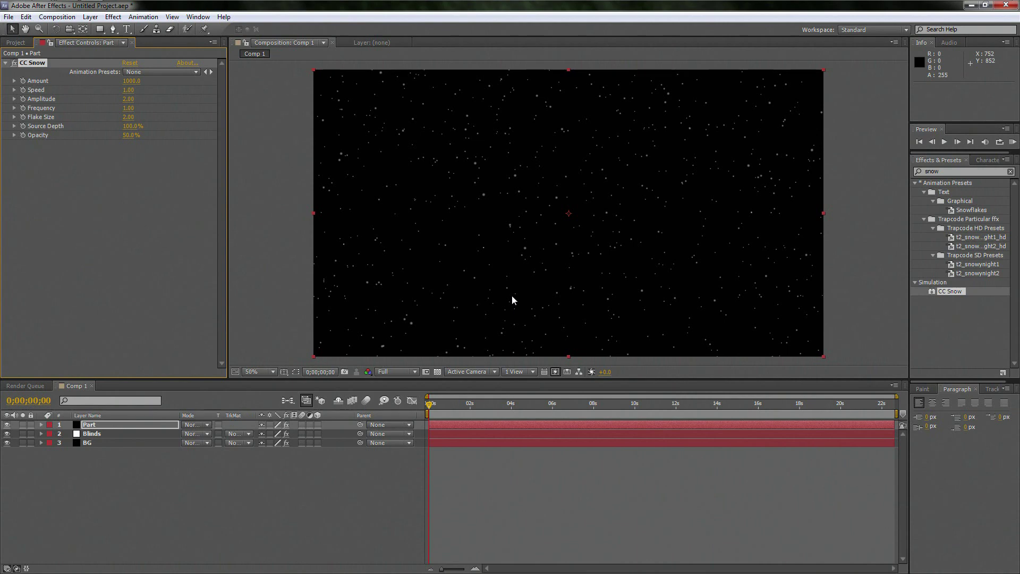
Step: Change the Part layer's blending mode to Add
click(131, 420)
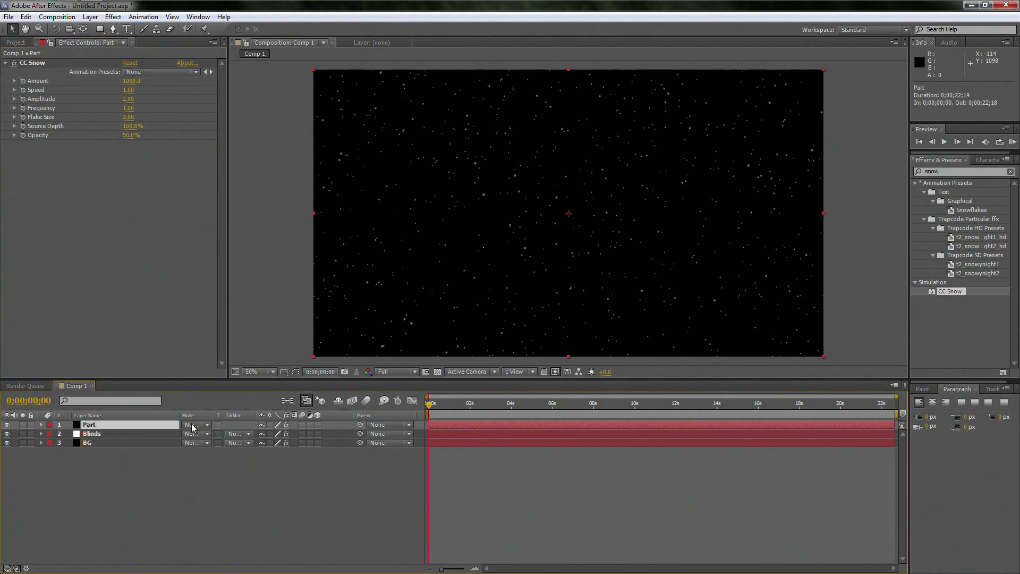
click(192, 424)
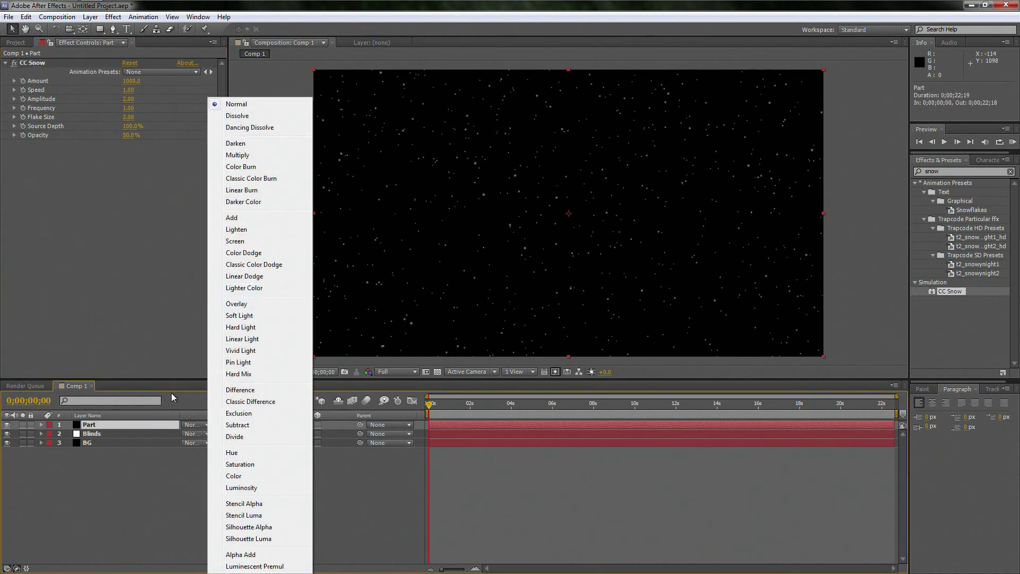
click(194, 426)
click(106, 425)
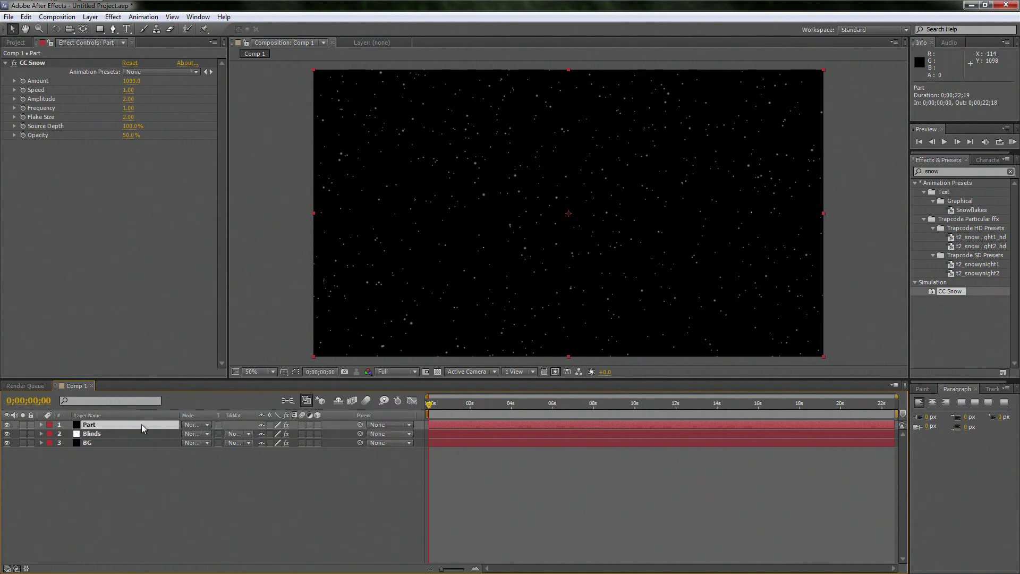
click(198, 425)
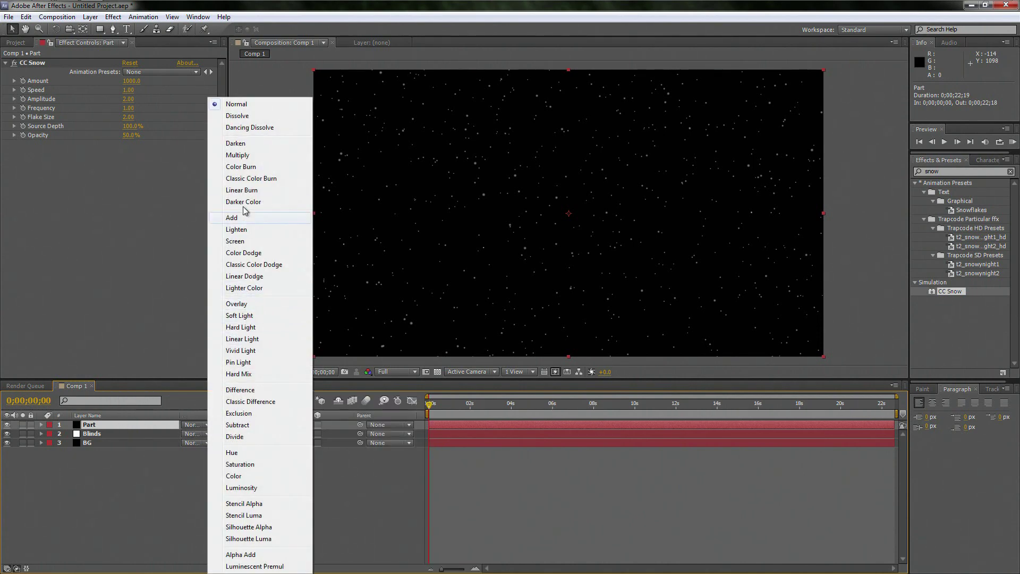
click(245, 218)
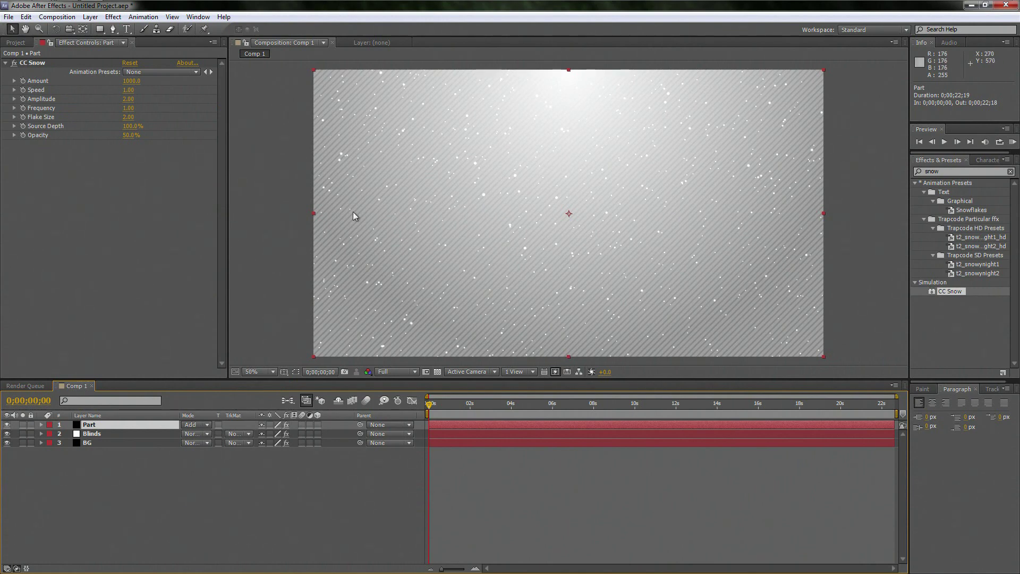
Step: Set the CC Snow amount to 80 and the speed to -0.20, and preview the particle motion
drag(130, 80, 120, 80)
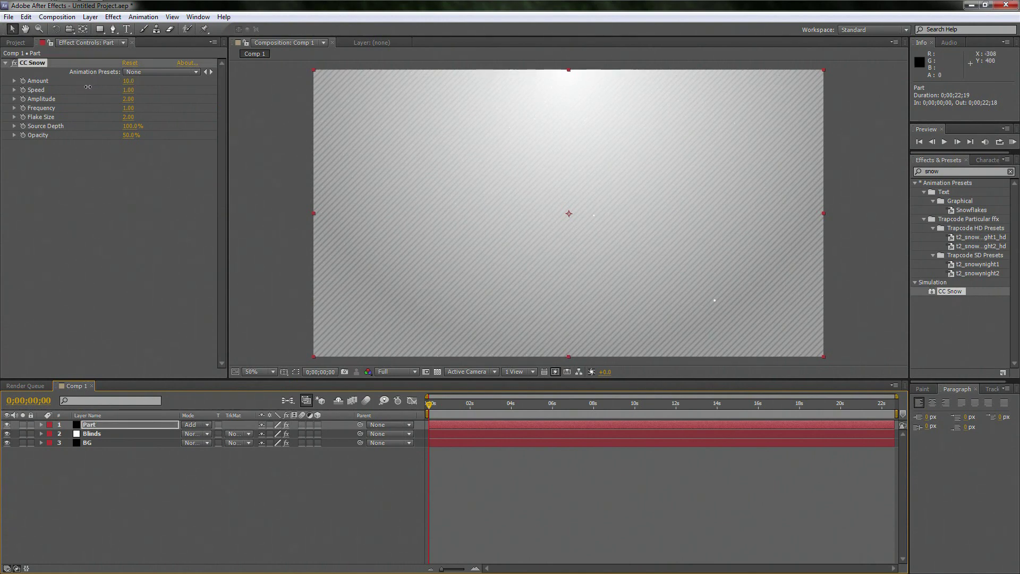
click(91, 87)
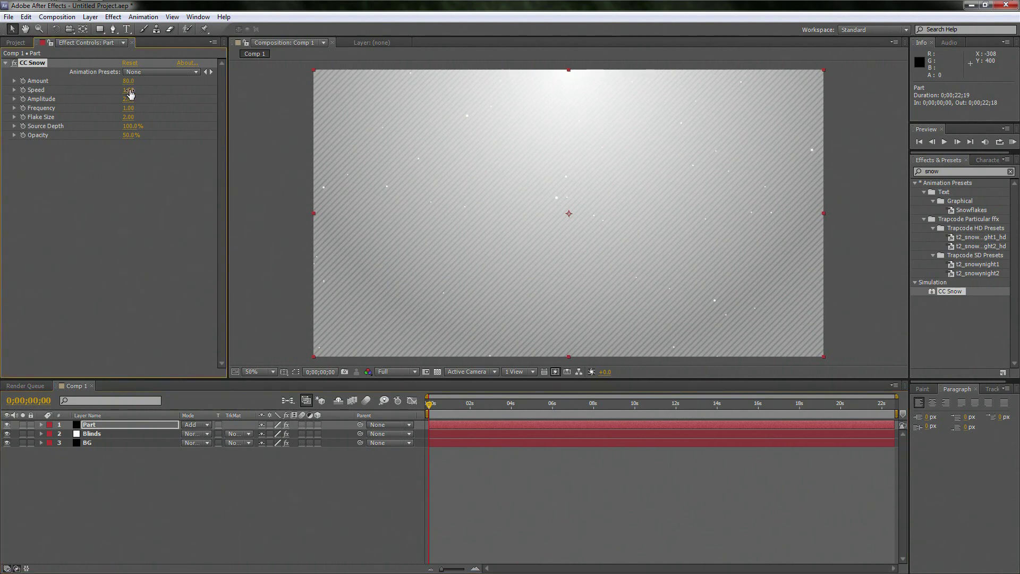
drag(128, 94, 74, 105)
key(KP_0)
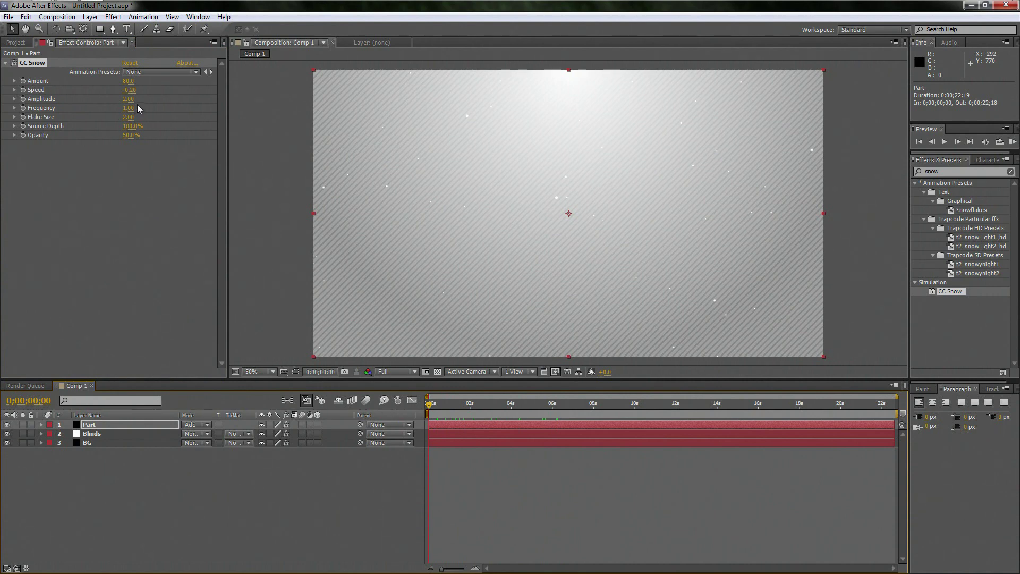
Step: Set the CC Snow amplitude to 2.30, the frequency to 1.34 and the opacity to 100%
drag(142, 109, 148, 109)
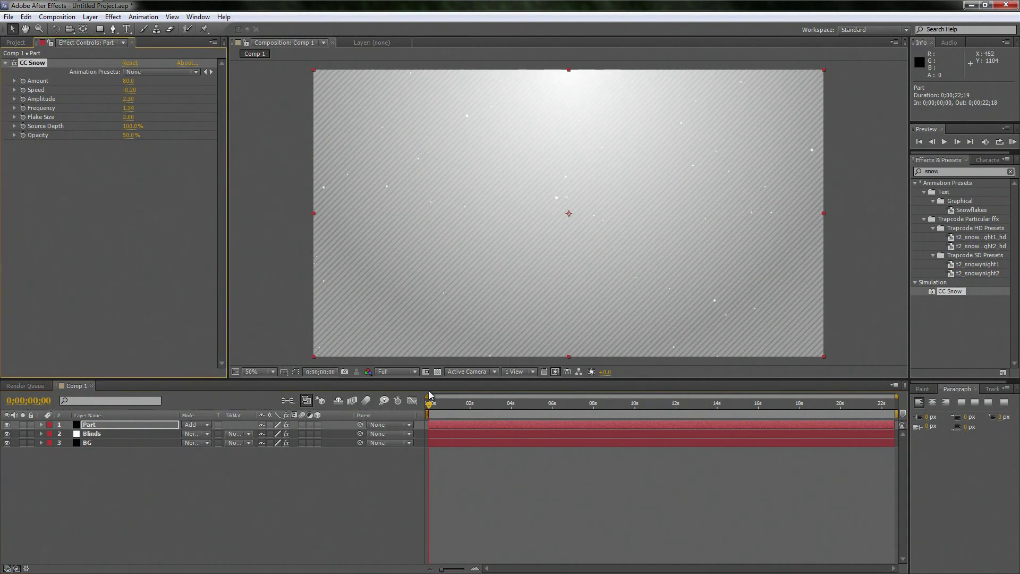
drag(488, 413, 441, 424)
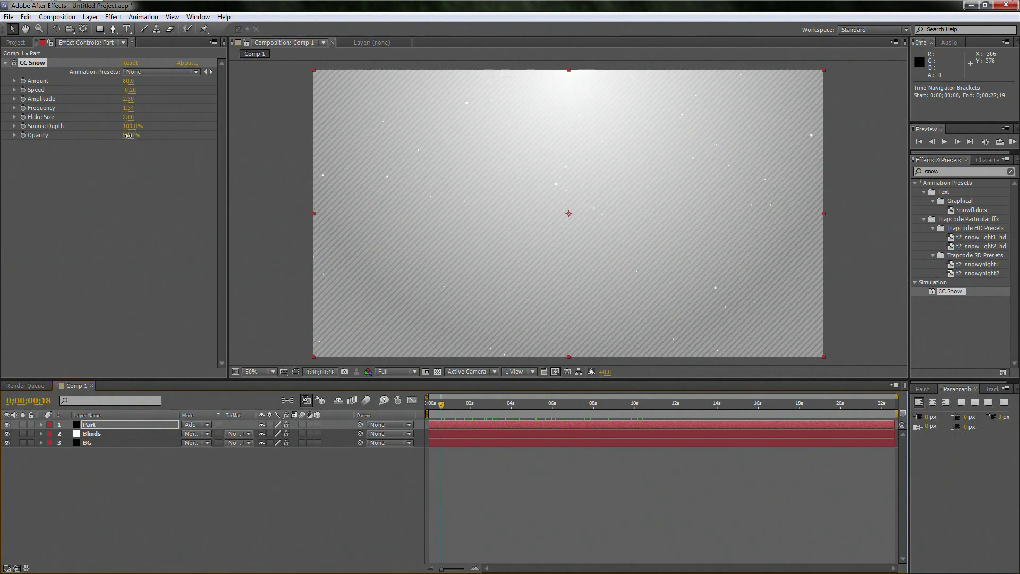
drag(132, 135, 286, 138)
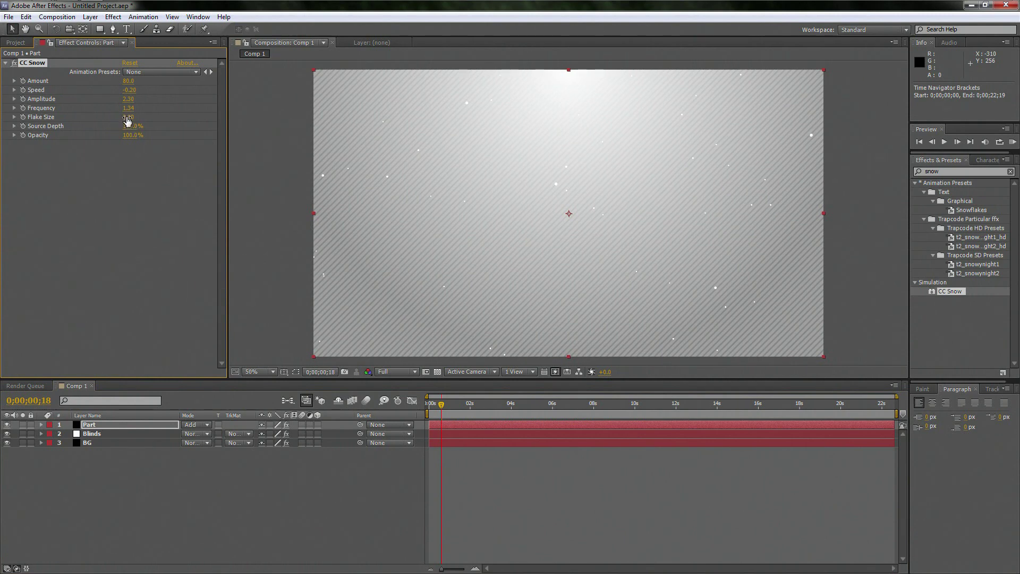
Step: Apply the Stylize Glow effect to the Part layer
click(102, 427)
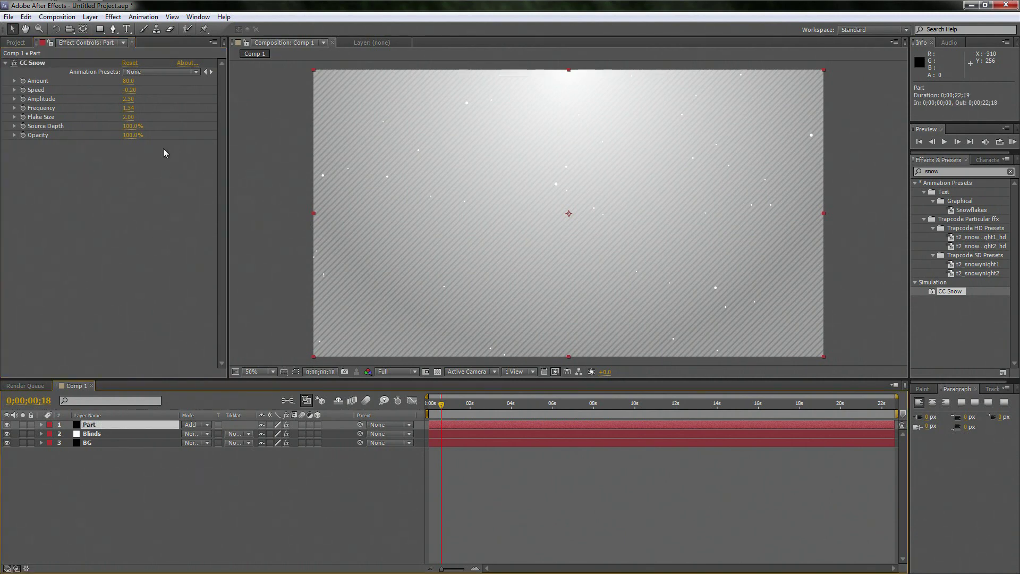
click(113, 17)
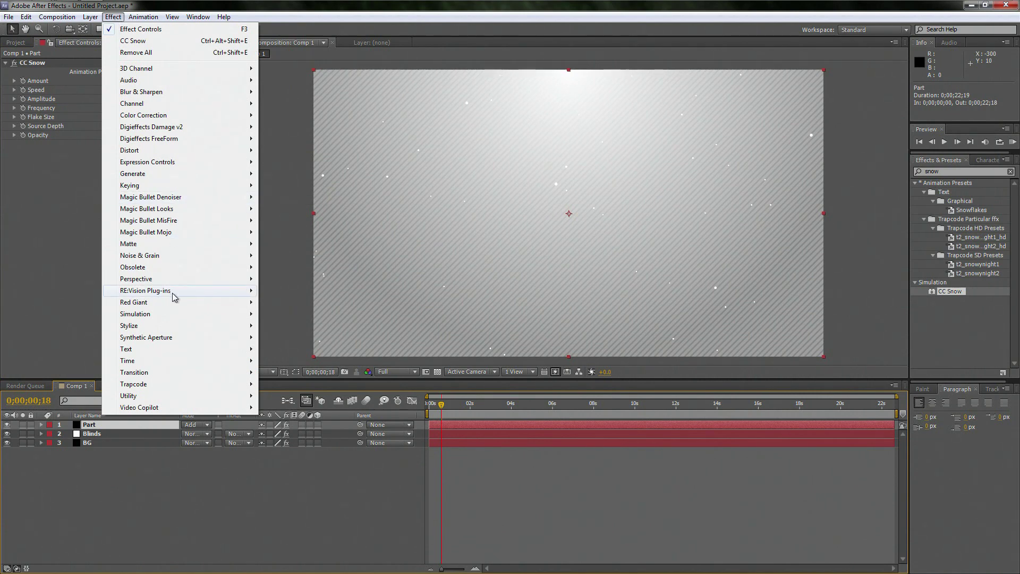
mouse_move(164, 325)
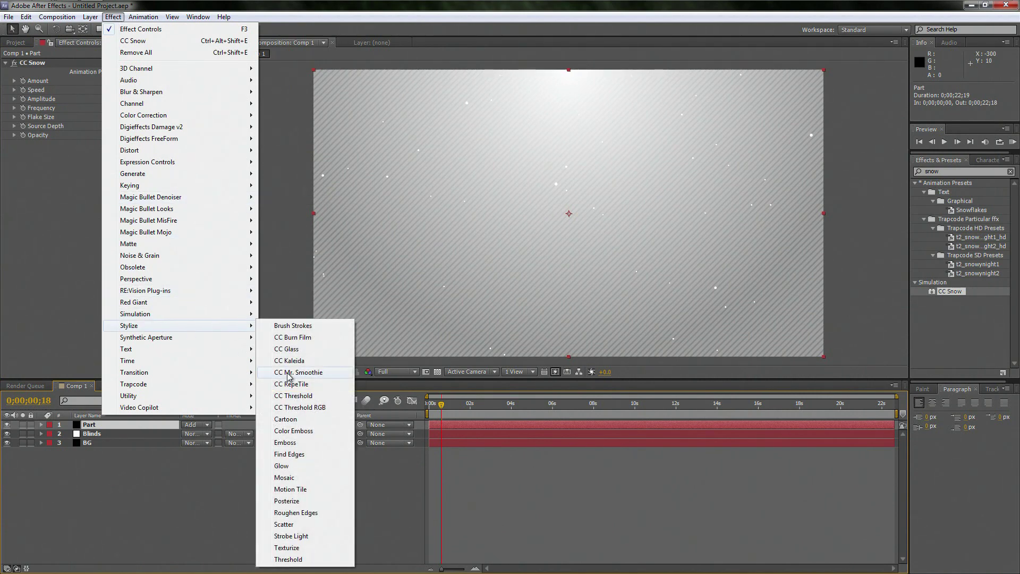
click(287, 466)
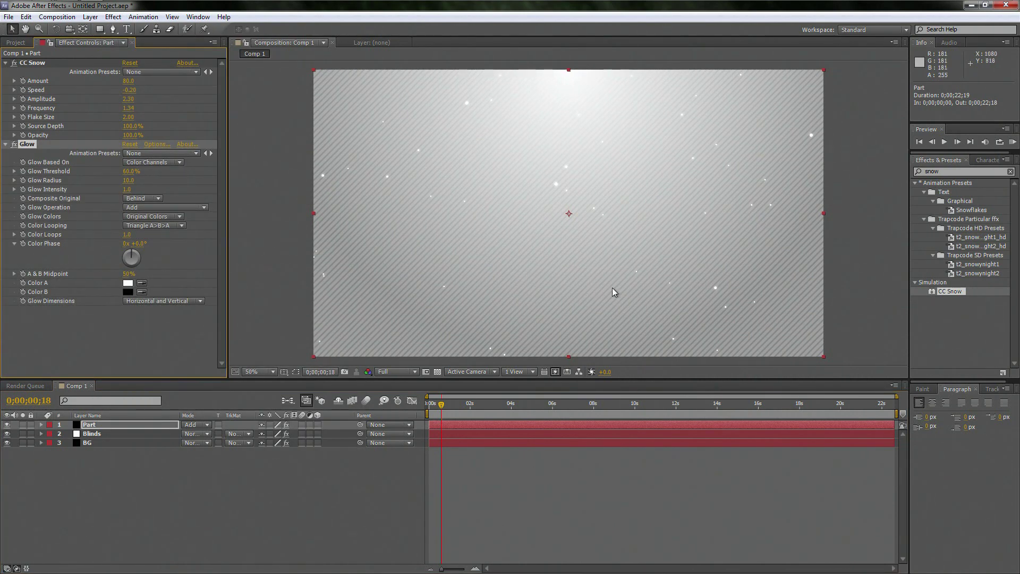
Step: Reduce the CC Snow flake size to 1.24 and deselect the Part layer
click(126, 117)
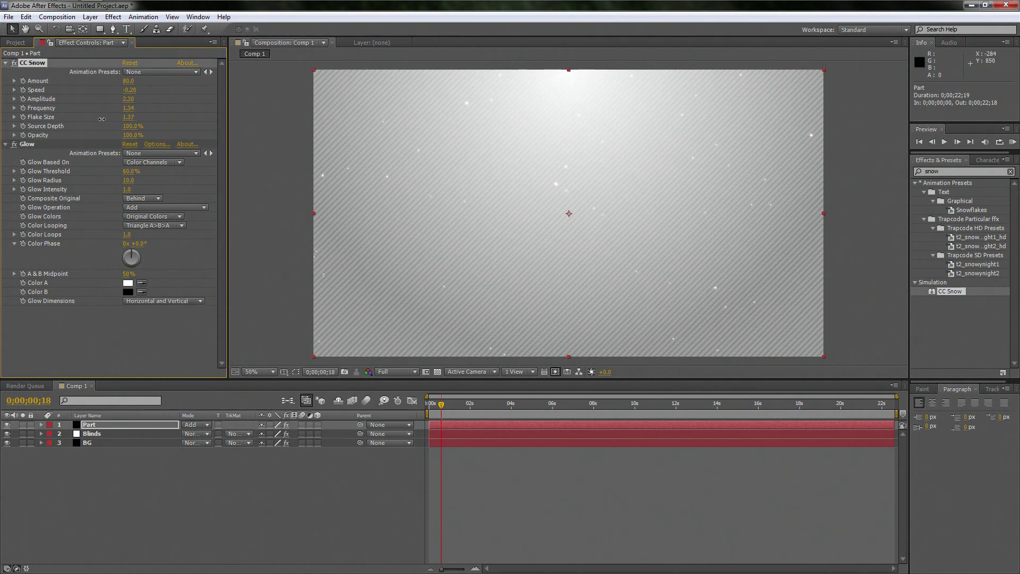
drag(96, 121, 91, 121)
click(149, 472)
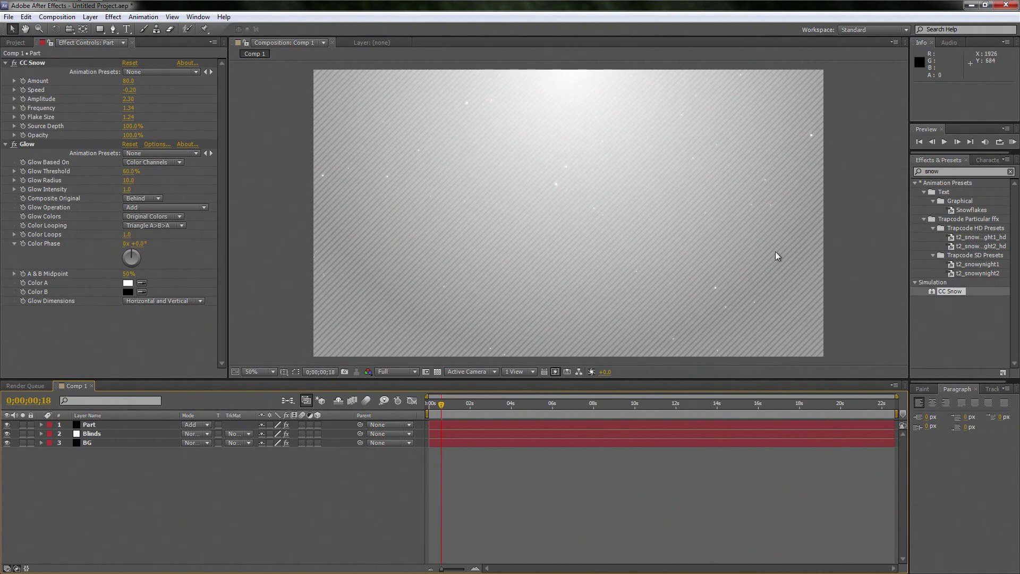
Step: Create a full-frame rectangle shape layer with a white (FFFFFF) fill
click(100, 29)
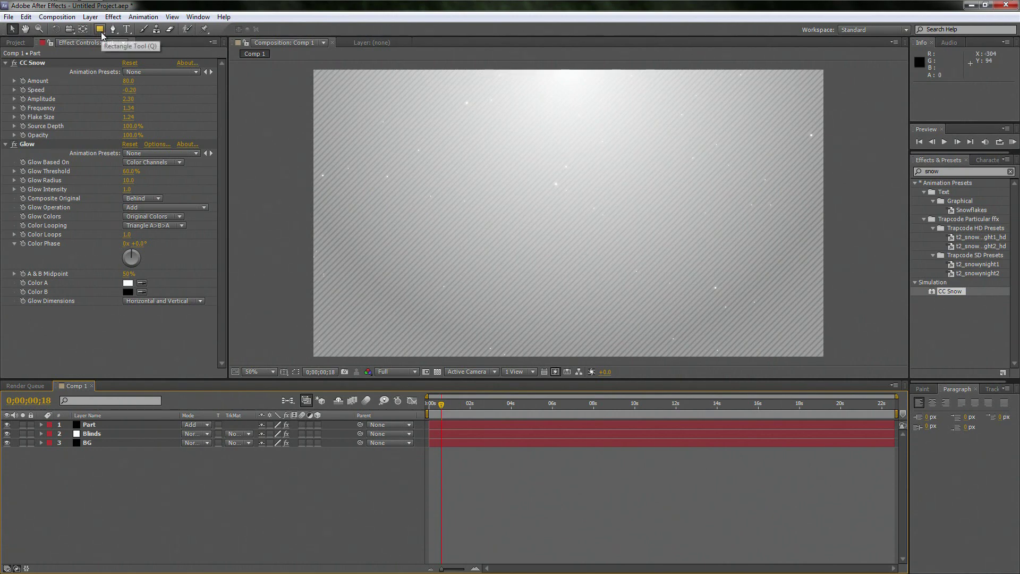
double_click(100, 30)
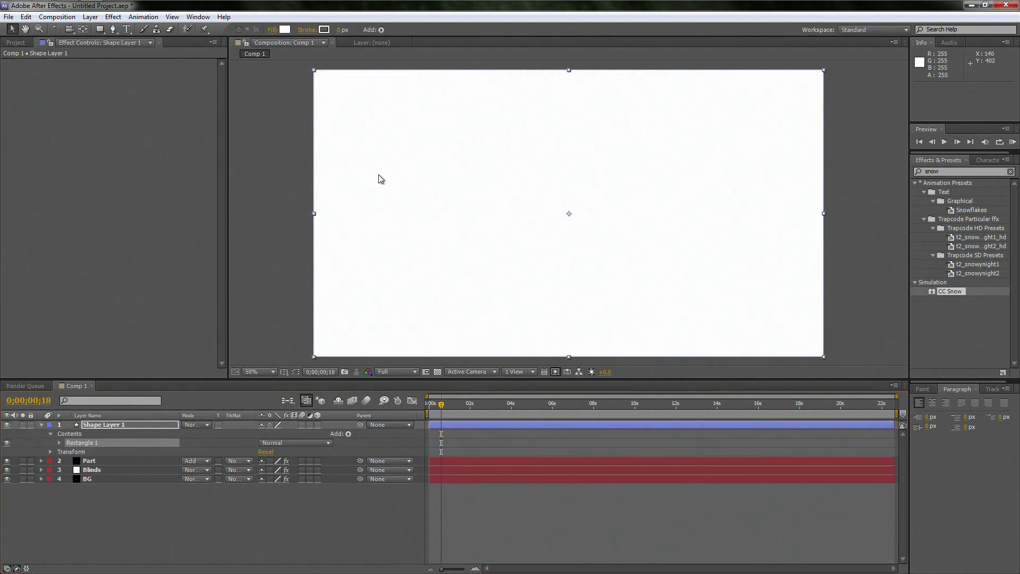
click(285, 31)
drag(128, 144, 10, 74)
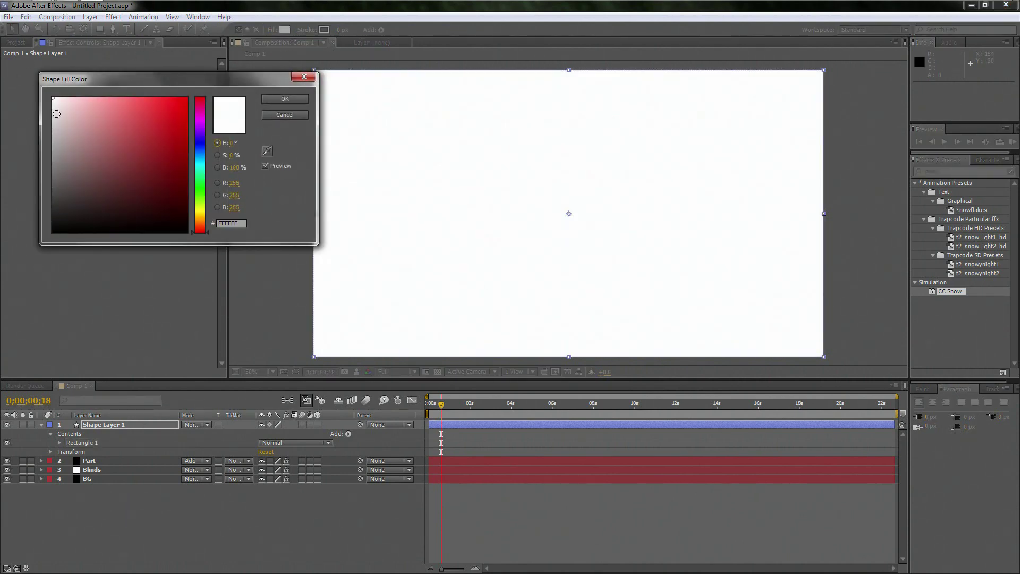
click(285, 100)
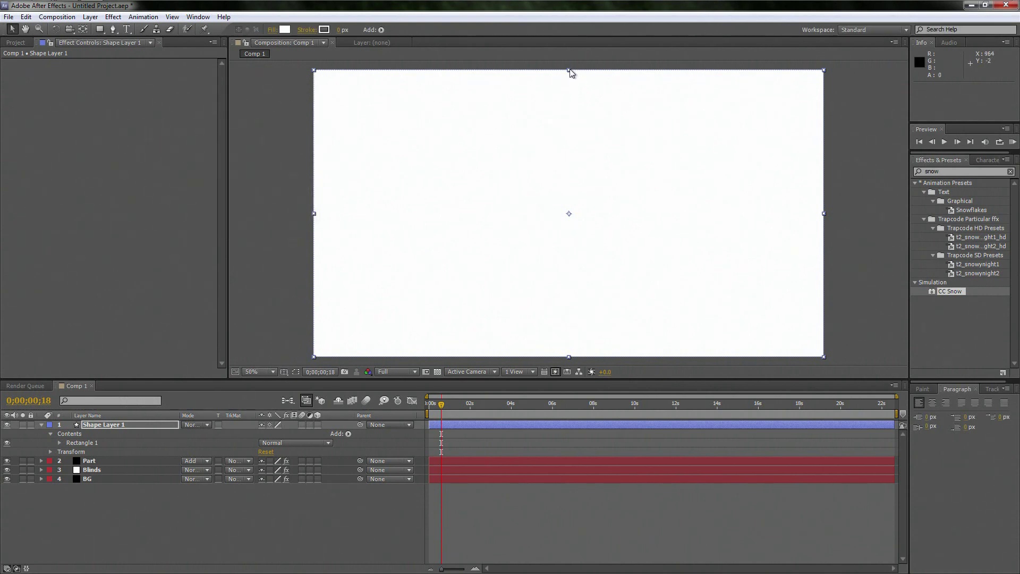
Step: Shrink the white rectangle's height to a full-width horizontal band across the frame's centre and rename its layer Stripe
drag(569, 71, 571, 174)
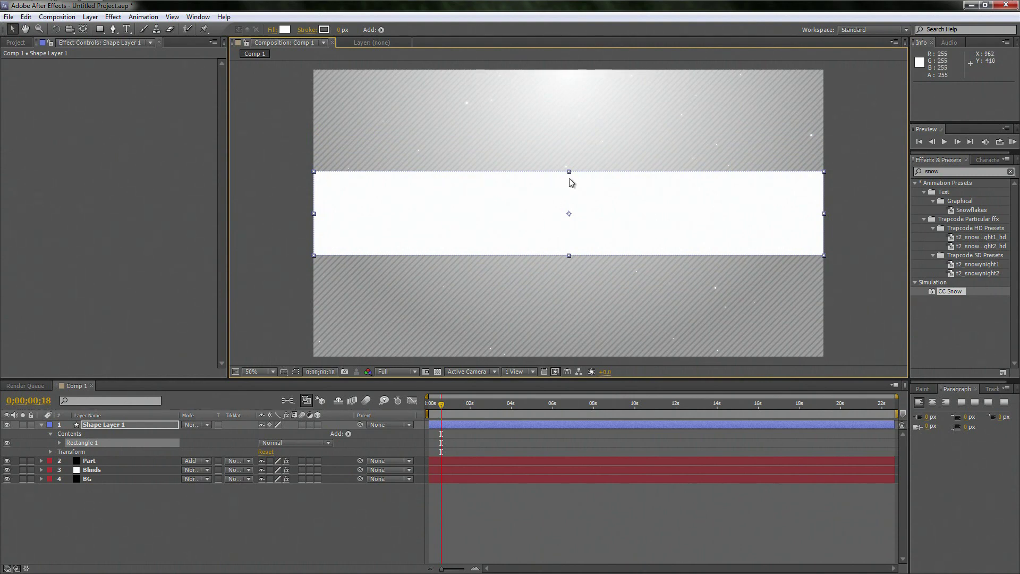
drag(570, 175, 569, 175)
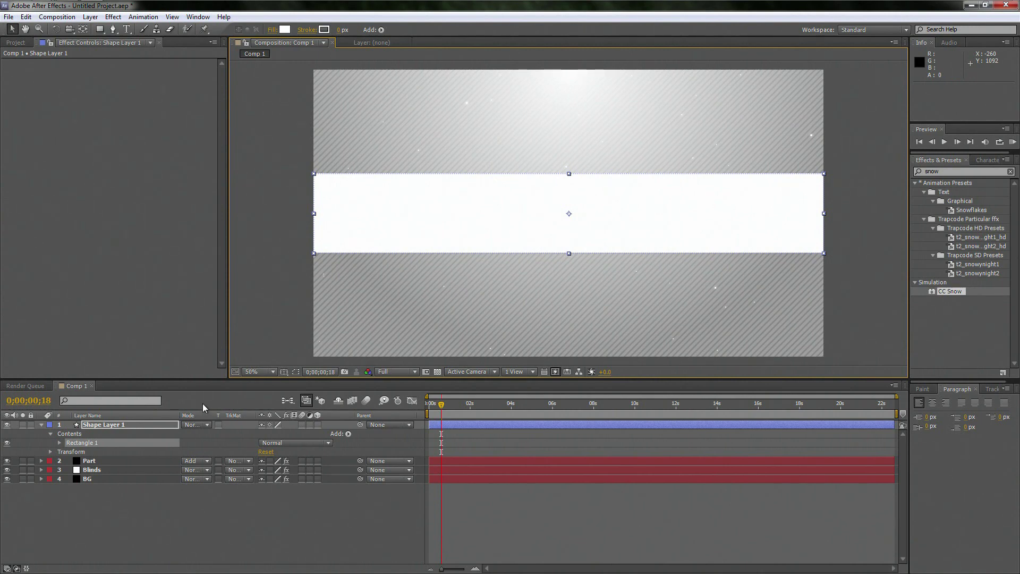
click(138, 423)
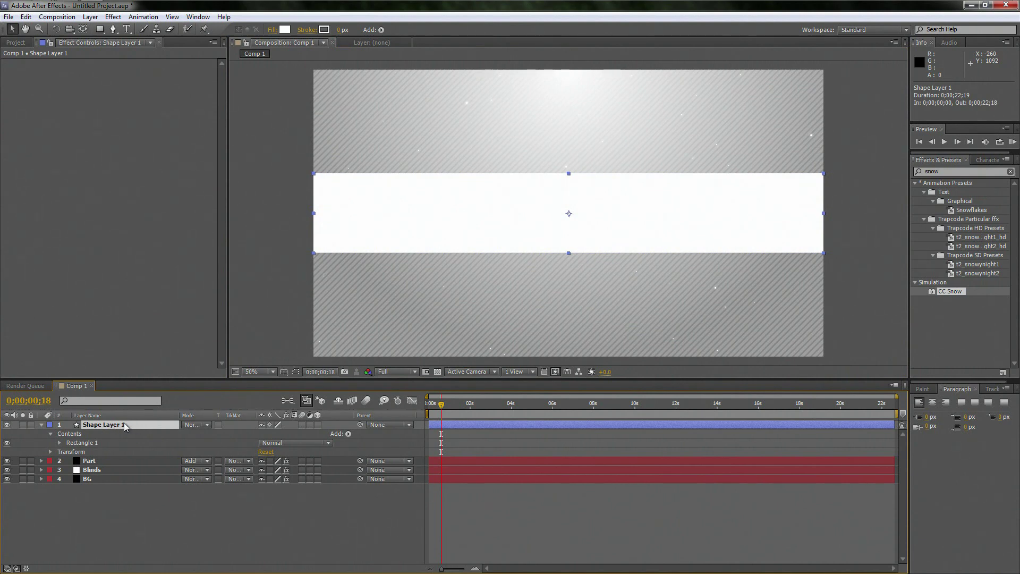
text(Stripe)
click(121, 495)
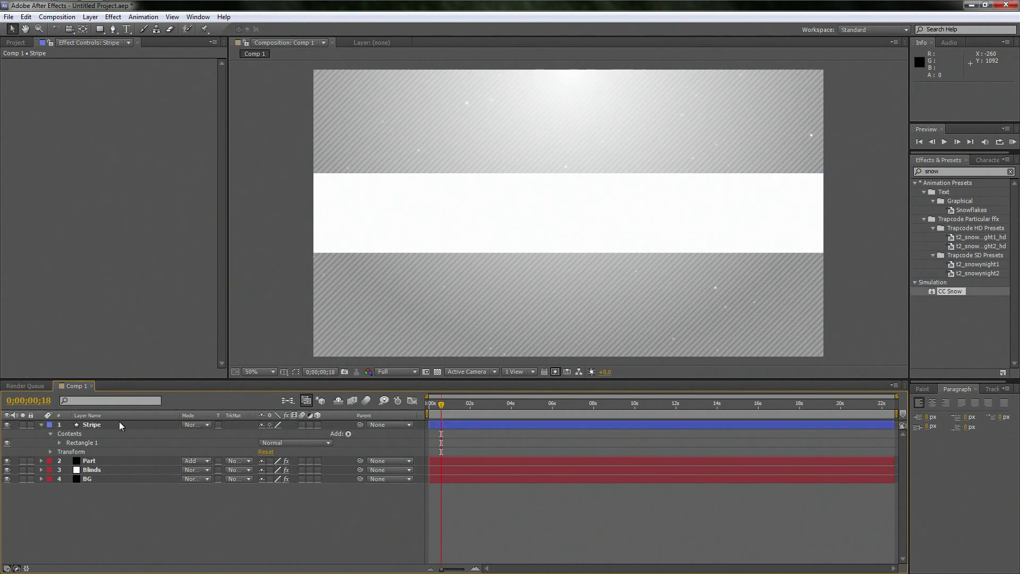
Step: Change the Stripe layer's blending mode to Soft Light and keep the layer selected
click(193, 424)
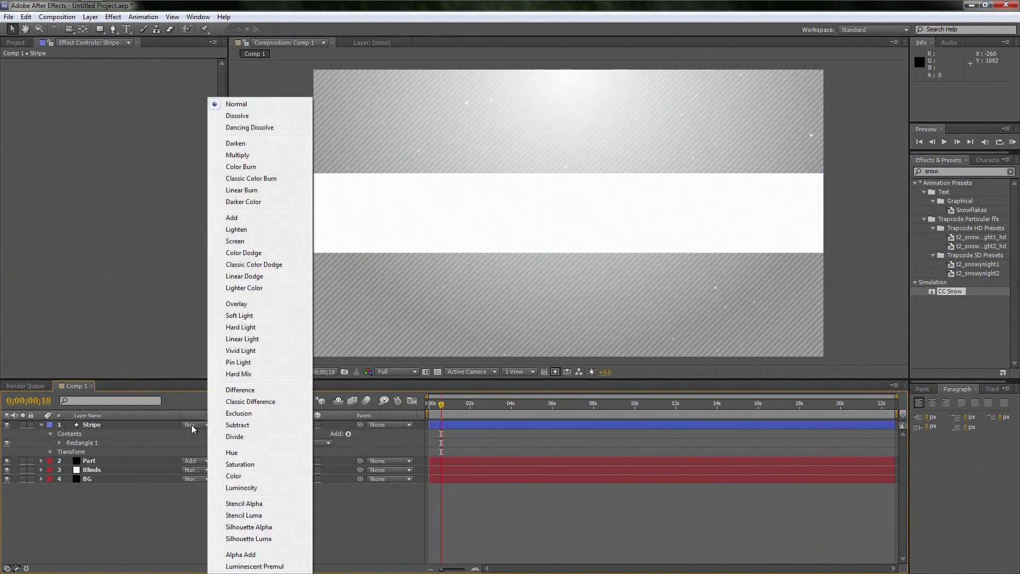
click(246, 316)
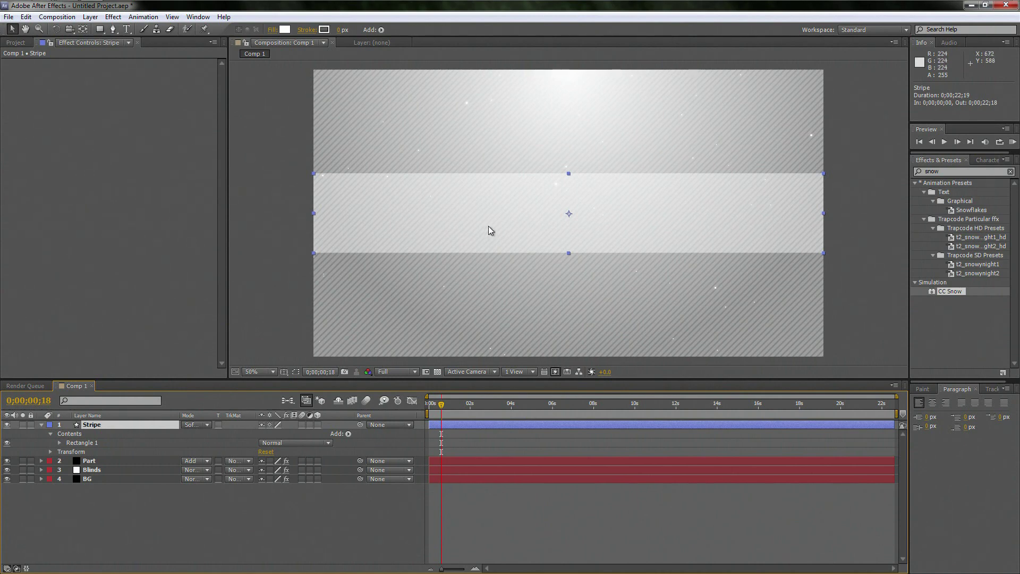
click(109, 438)
click(92, 424)
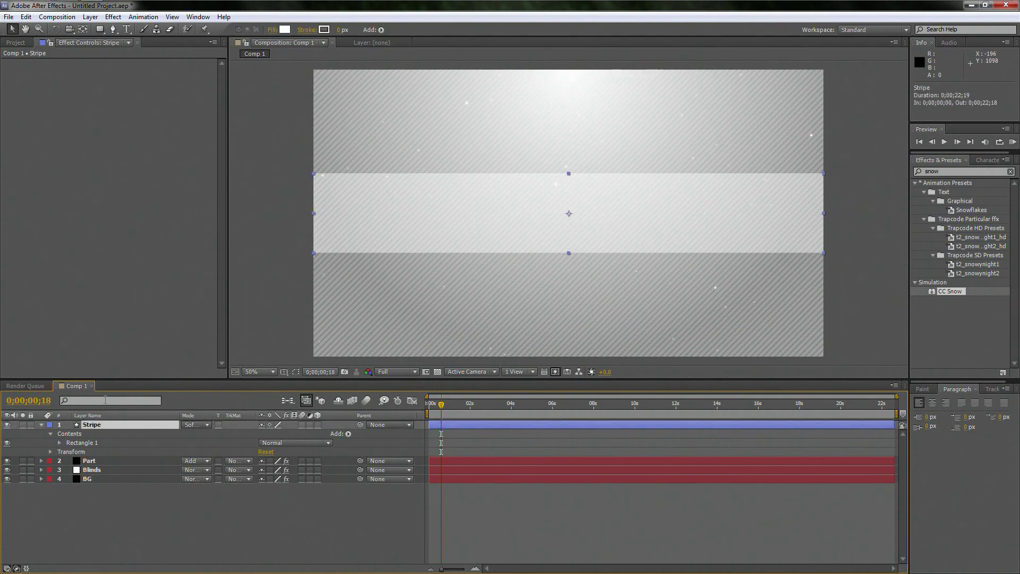
Step: Apply a Drop Shadow effect to the Stripe layer with 100% opacity and a softness of 89, and deselect the layer
click(112, 17)
mouse_move(162, 280)
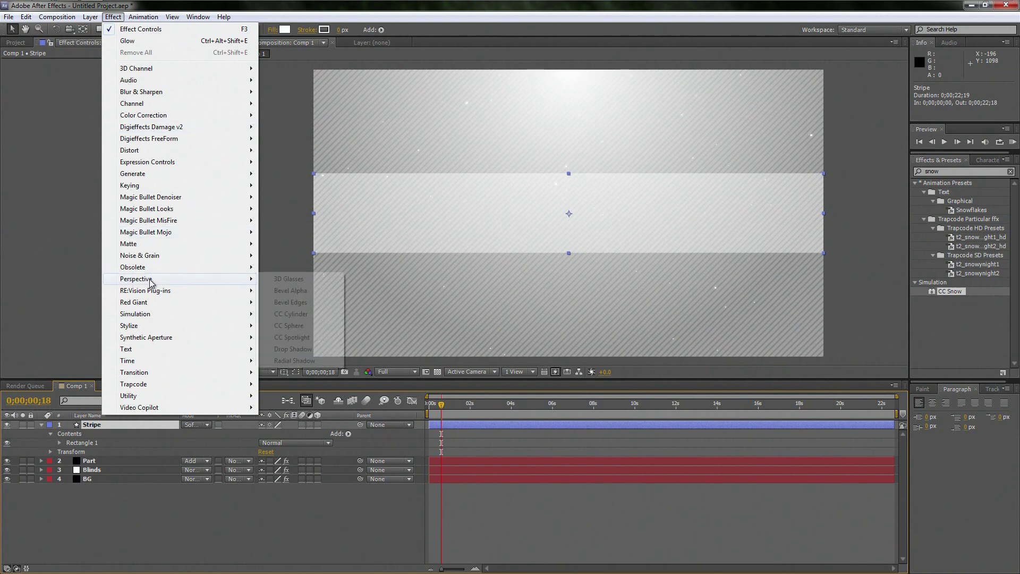
click(335, 349)
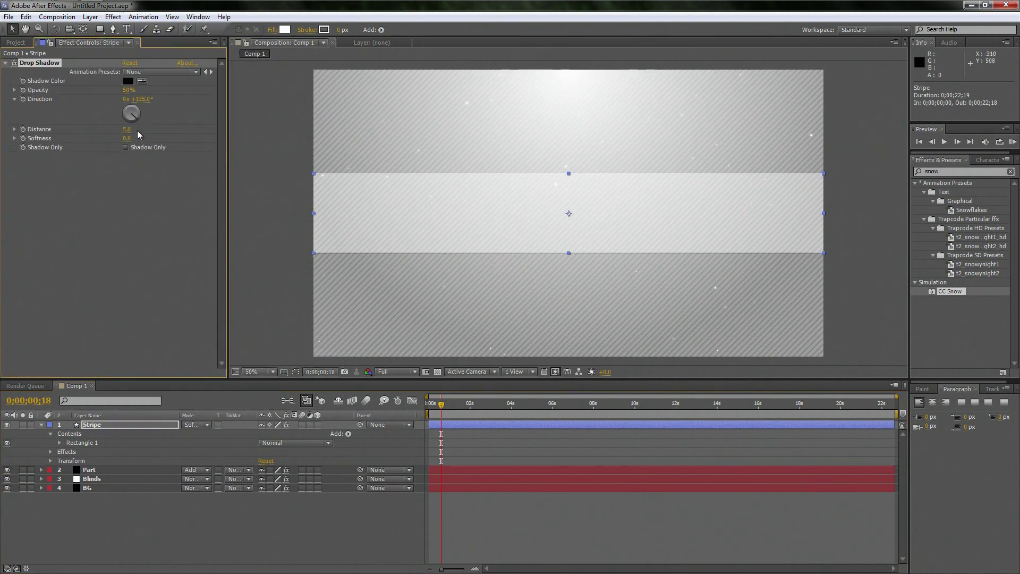
drag(129, 90, 264, 90)
drag(127, 139, 150, 137)
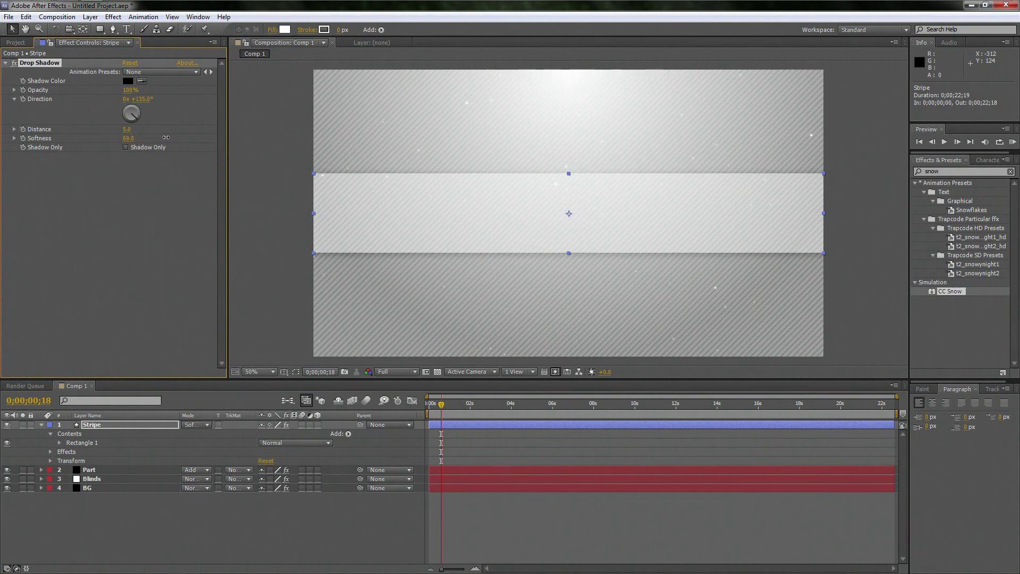
click(337, 281)
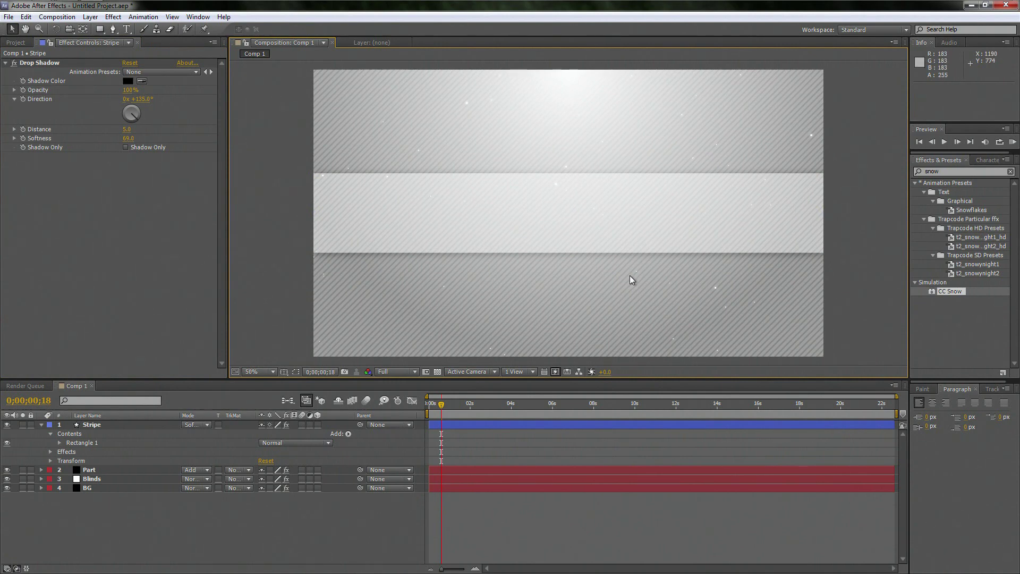
Step: Preview the particles at about nine seconds and reduce the Part layer's CC Snow amount to 40
drag(463, 410, 618, 411)
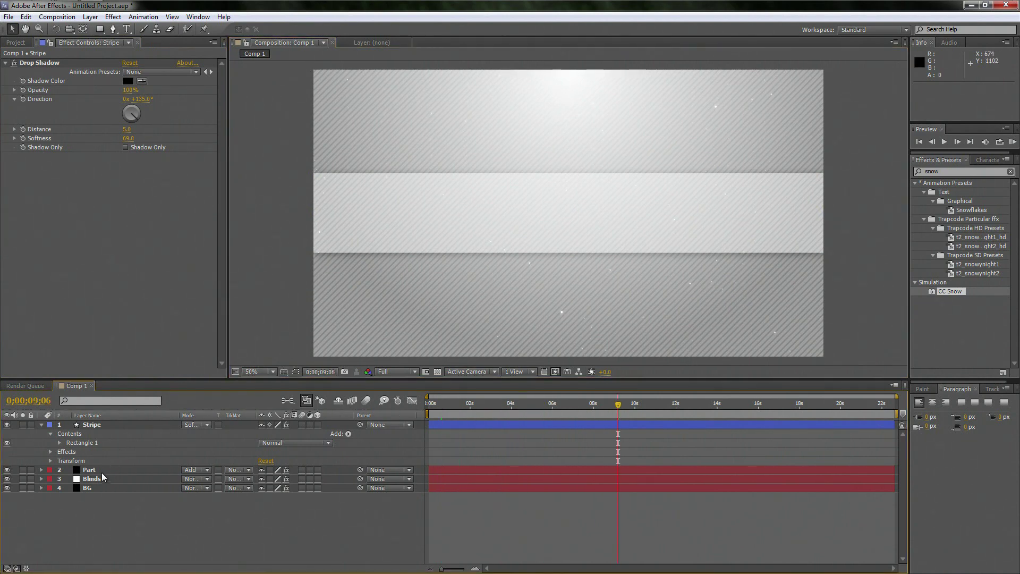
click(90, 469)
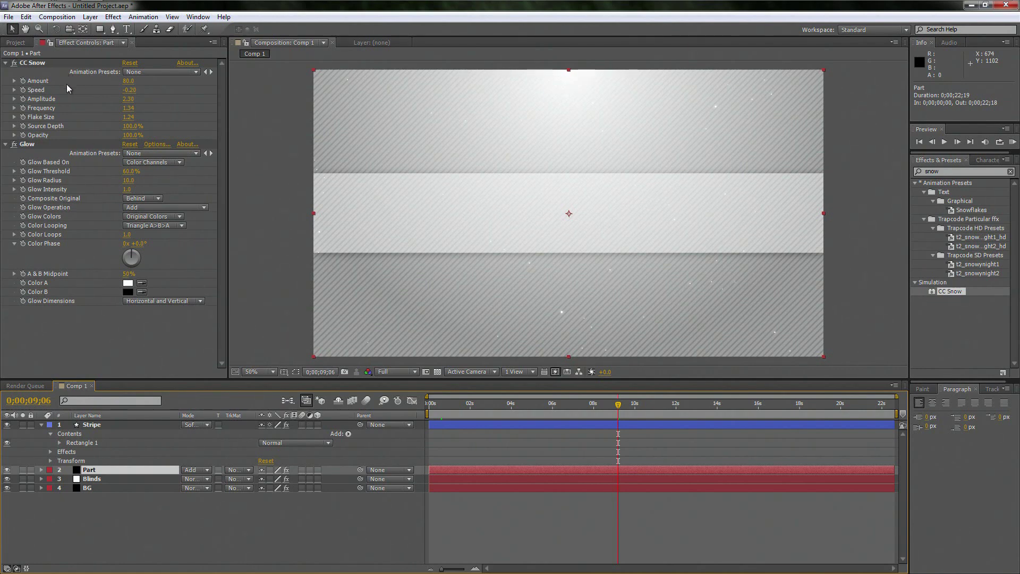
drag(128, 82, 115, 82)
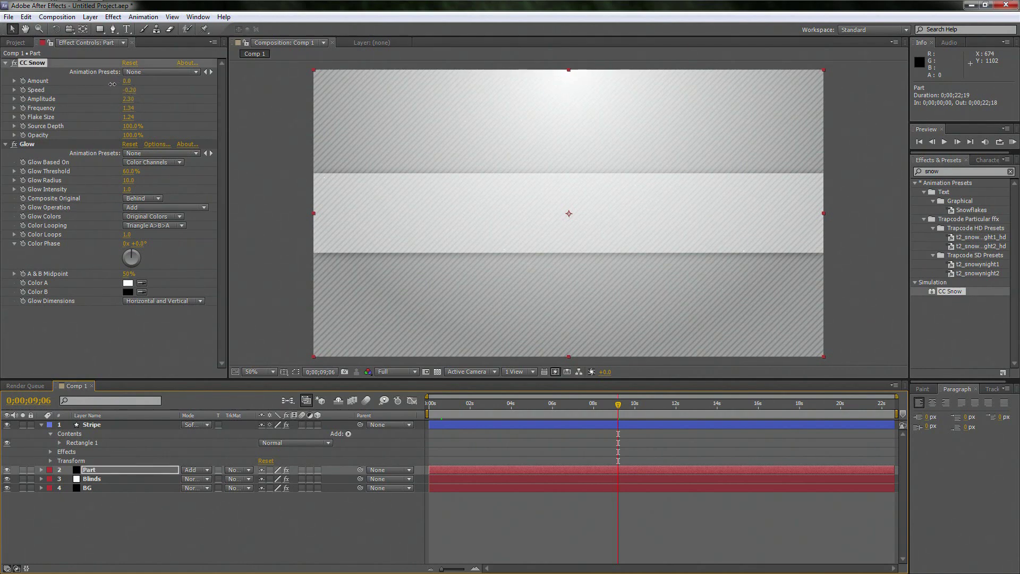
Step: Return to the first frame, shorten the work area to six seconds and trim the composition to it
drag(481, 408, 425, 417)
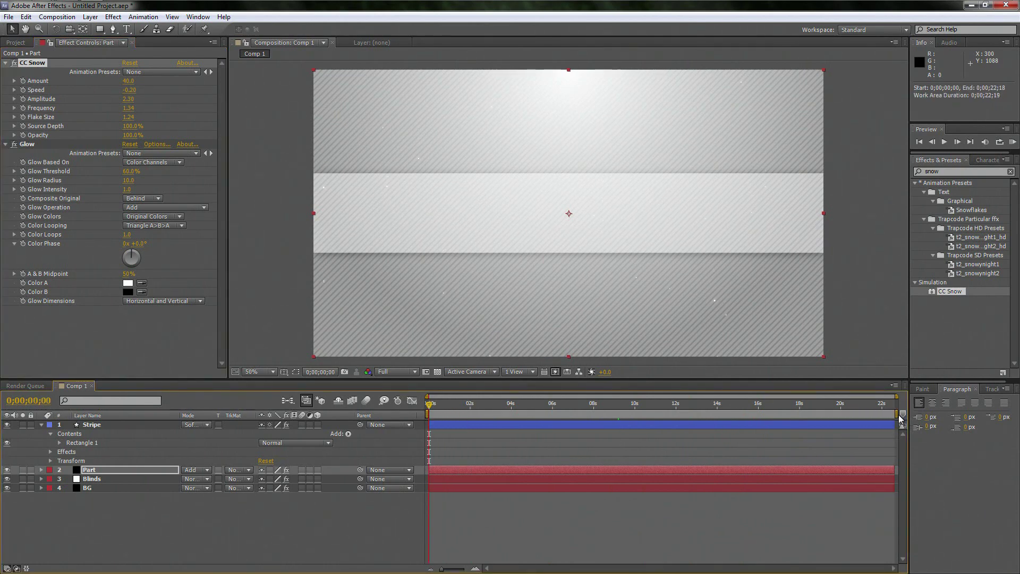
drag(898, 414, 535, 423)
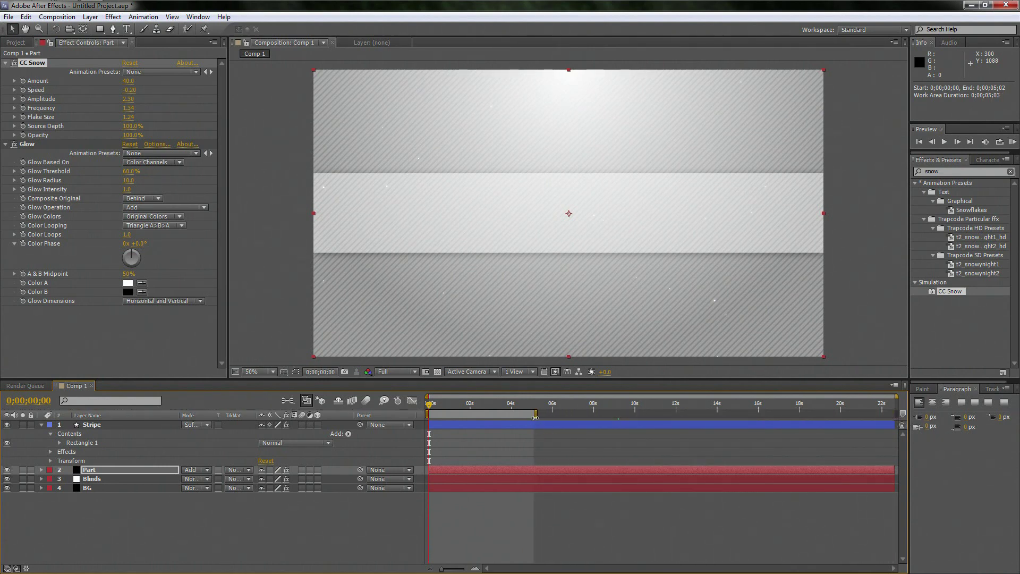
mouse_move(533, 414)
mouse_down()
mouse_move(850, 414)
mouse_move(535, 415)
mouse_up()
drag(535, 414, 554, 414)
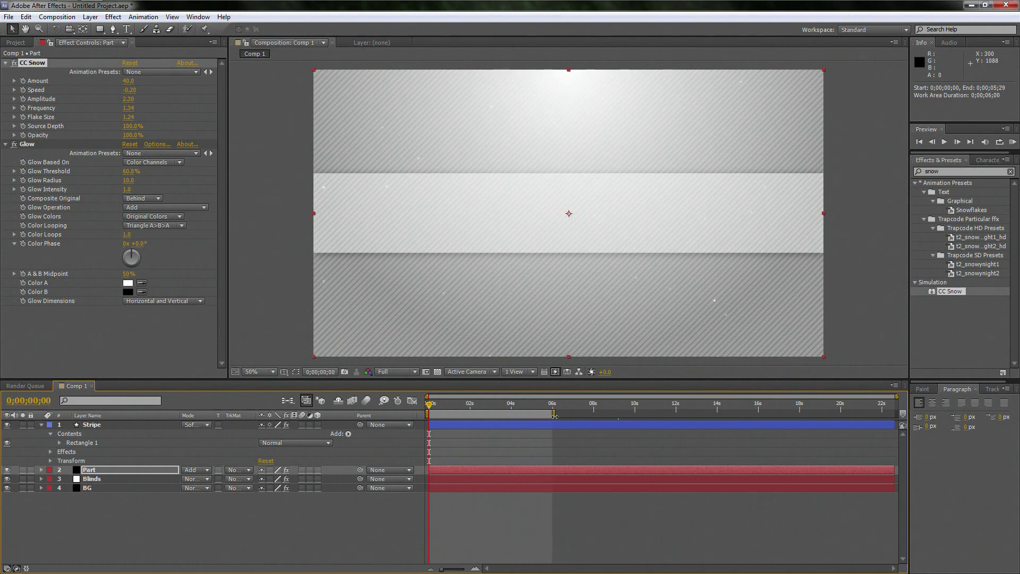
right_click(532, 414)
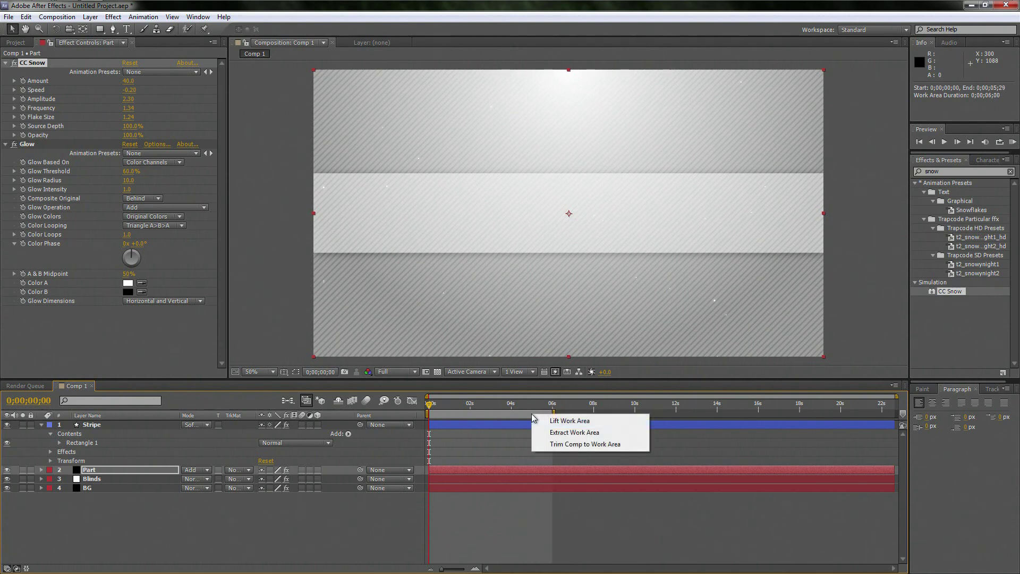
click(564, 446)
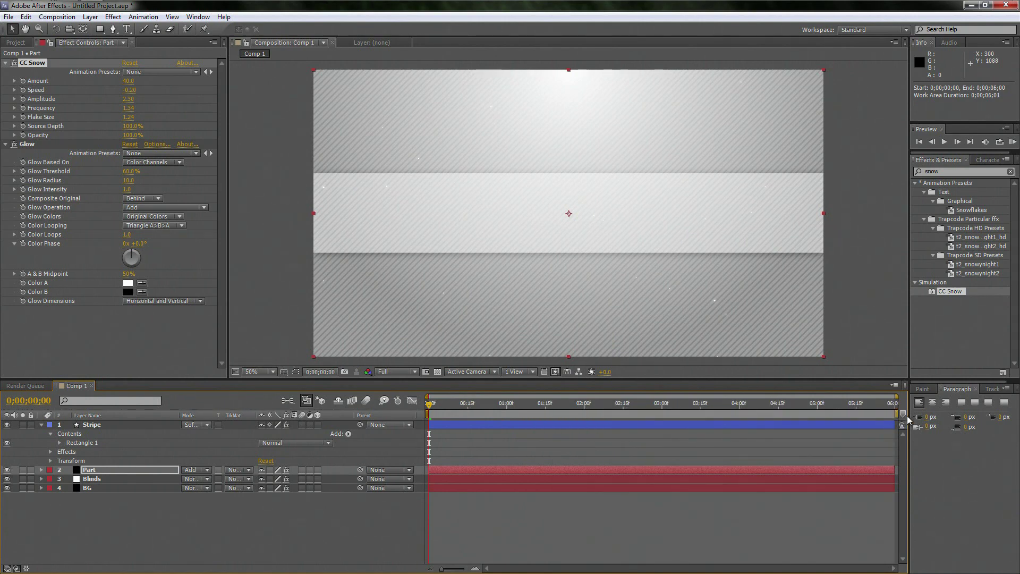
Step: Trim the composition further to a work area of about five seconds and collapse the Stripe layer's properties
drag(897, 414, 819, 423)
right_click(807, 416)
click(836, 445)
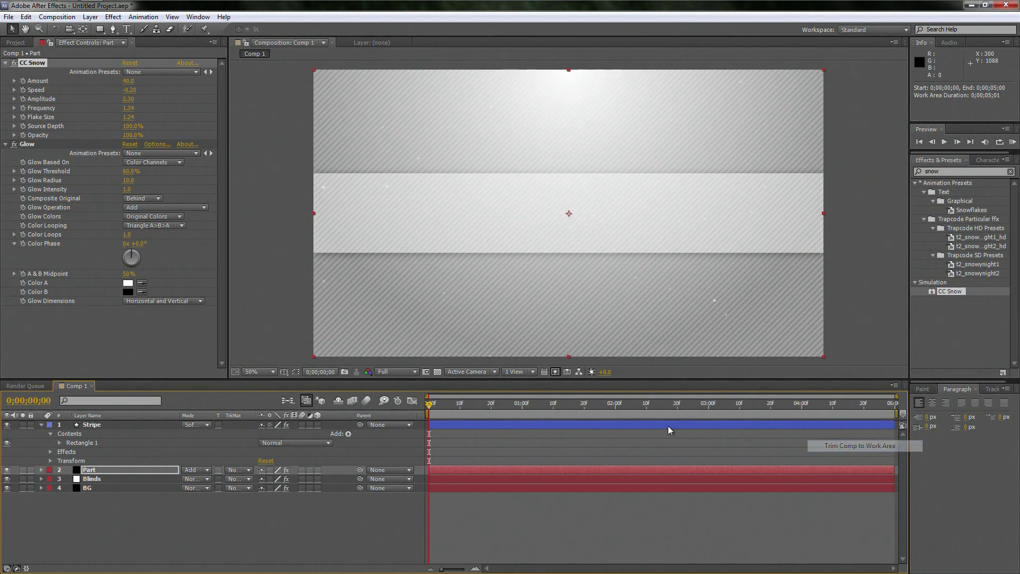
click(141, 511)
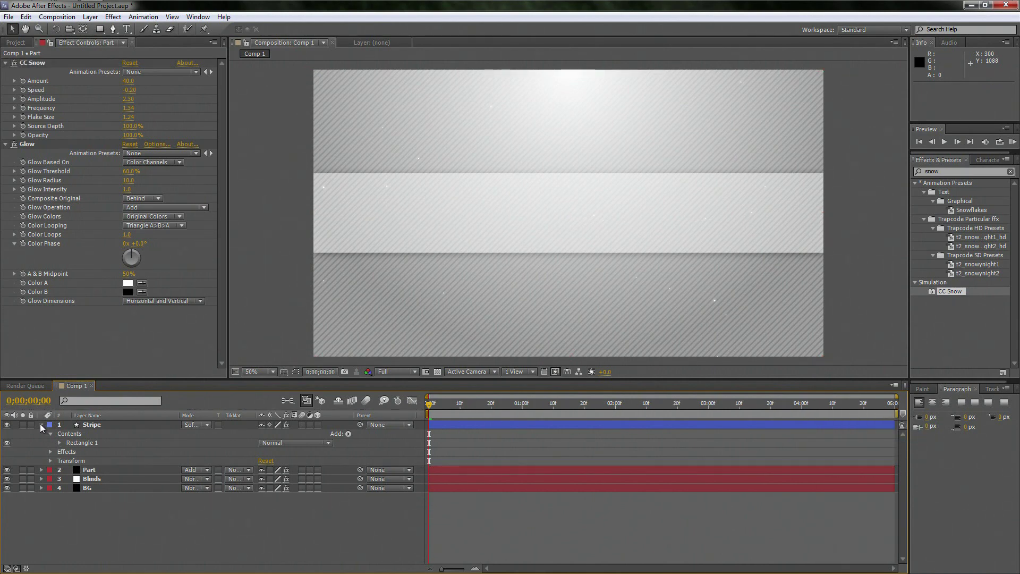
click(40, 425)
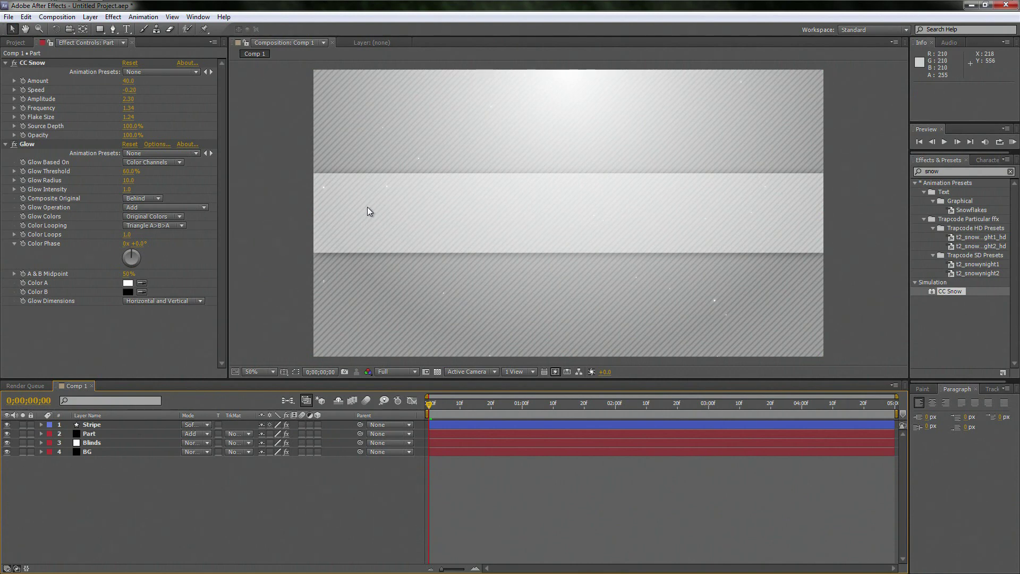
Step: Create a white text layer reading CHECK IT near the middle of the stripe
click(127, 28)
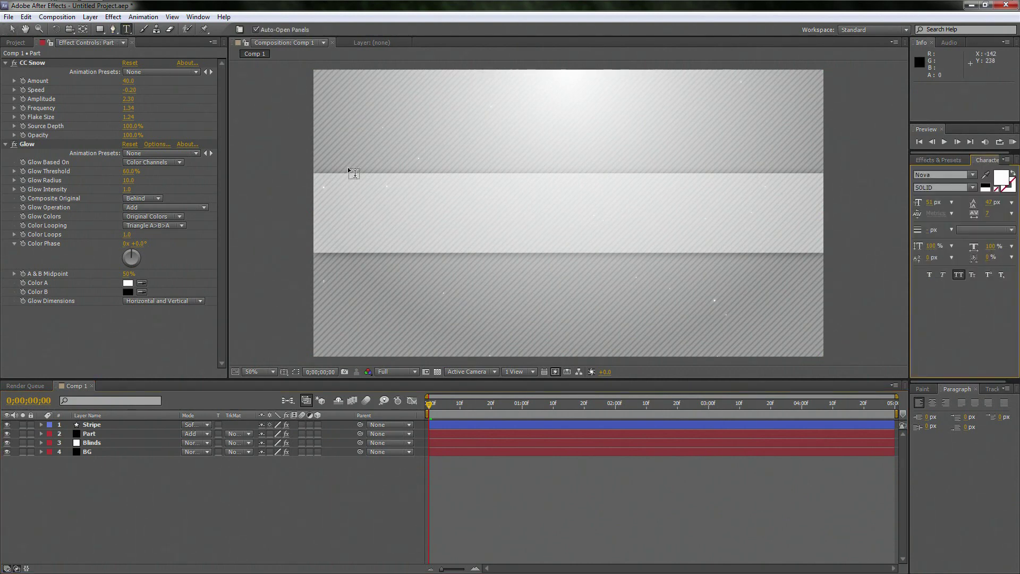
click(521, 212)
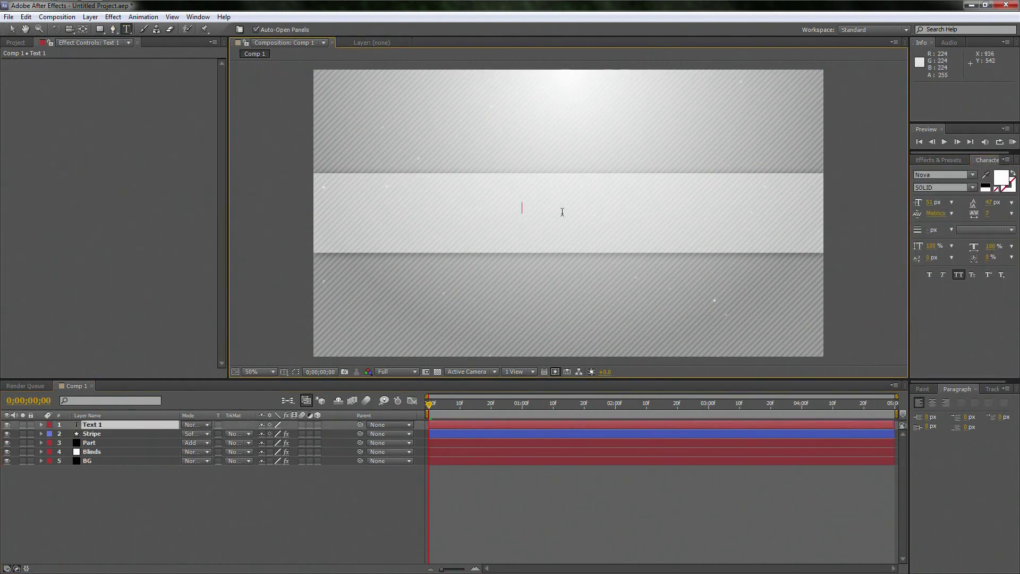
text(CHECK IT)
click(176, 496)
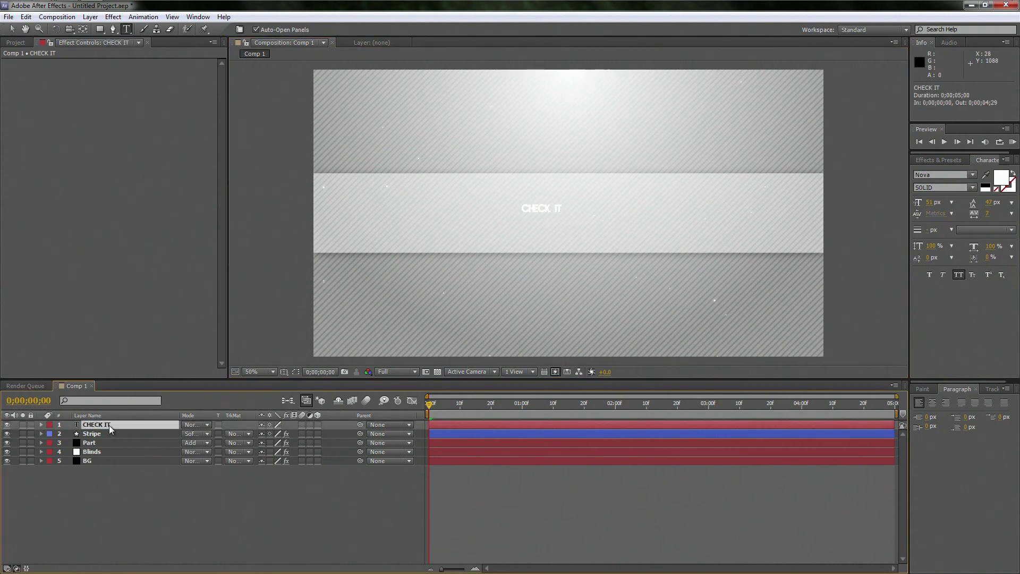
click(938, 175)
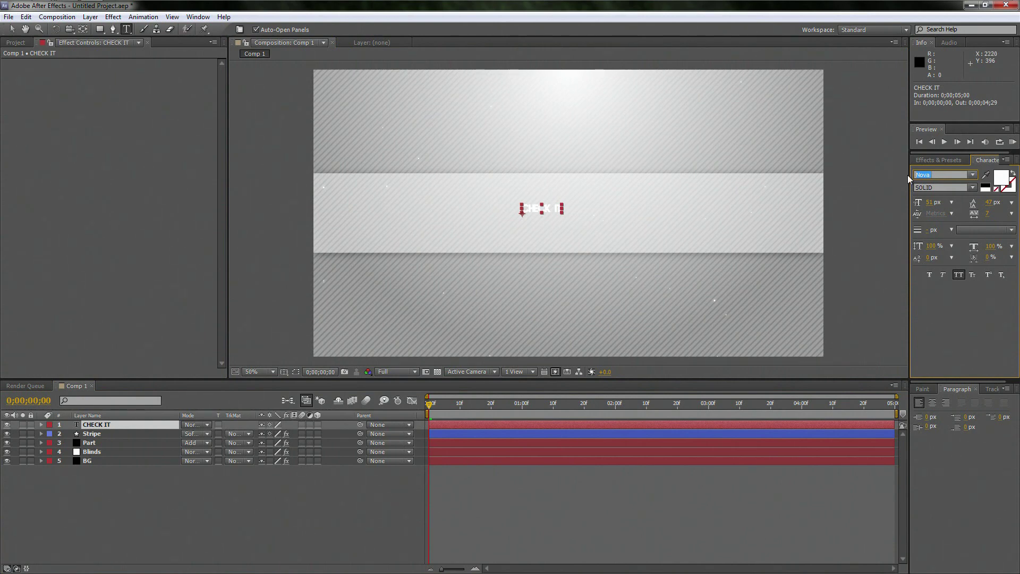
click(909, 175)
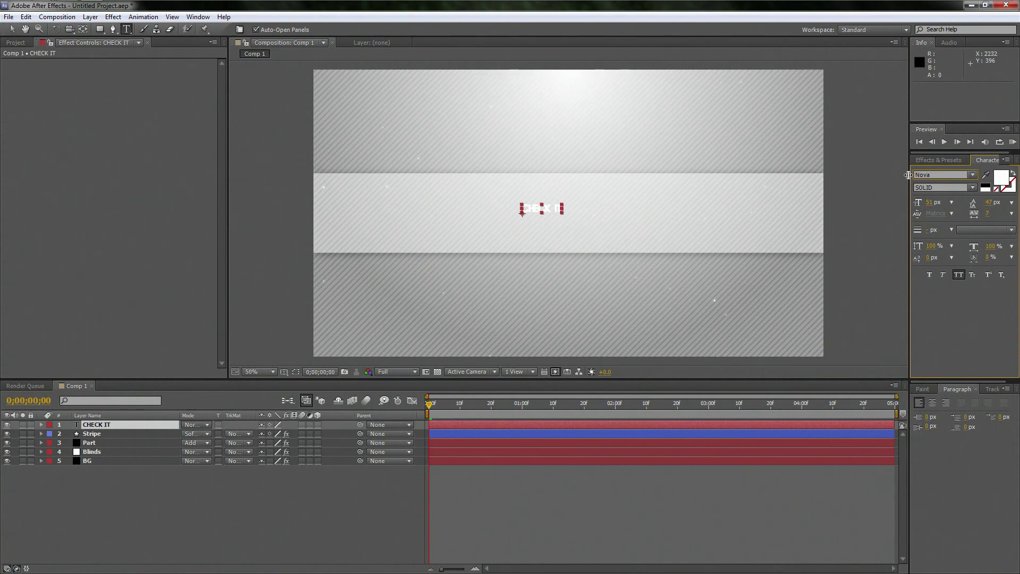
click(111, 461)
Step: Scale the CHECK IT text up to 778% and centre it on the stripe
click(110, 424)
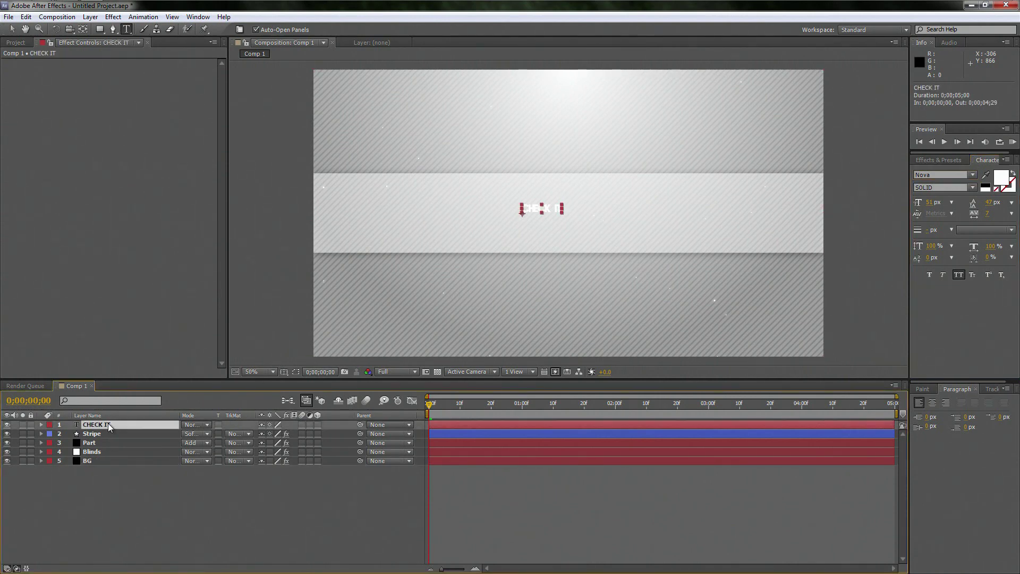
key(s)
drag(275, 436, 635, 435)
click(12, 29)
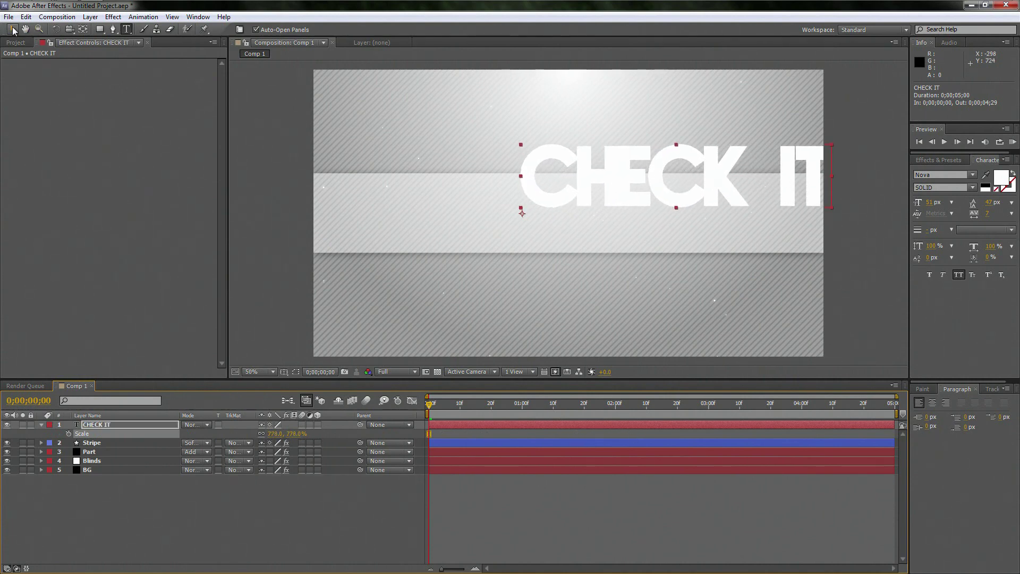
drag(664, 192, 568, 226)
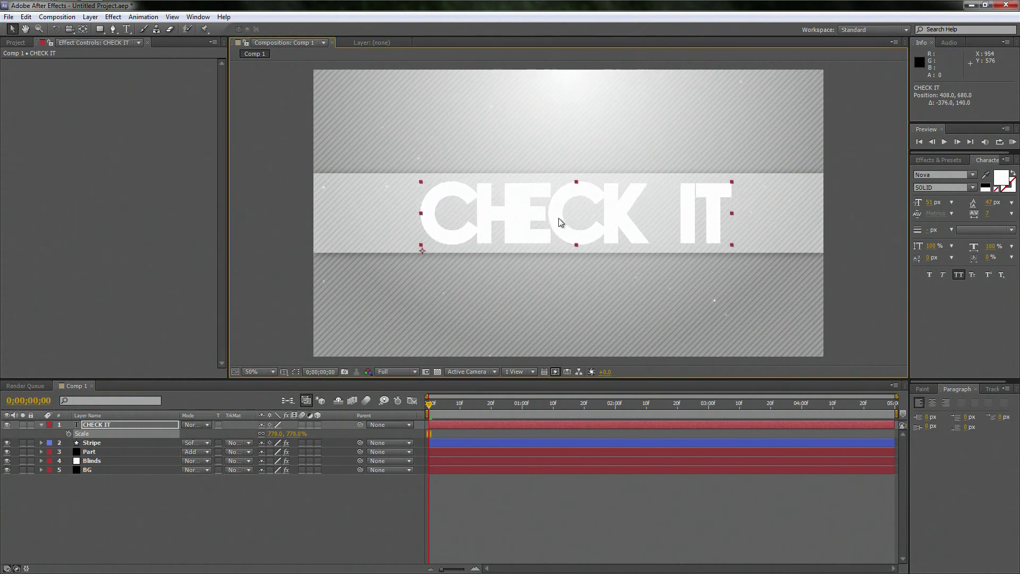
click(115, 489)
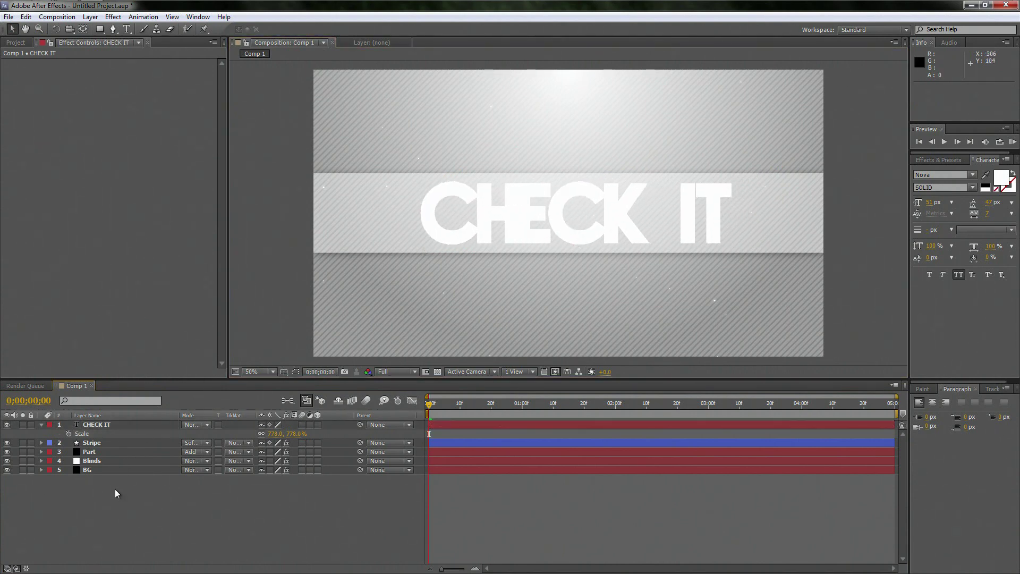
Step: Apply a Ramp effect to the CHECK IT layer with a dark grey start color and a black (000000) end color
click(104, 424)
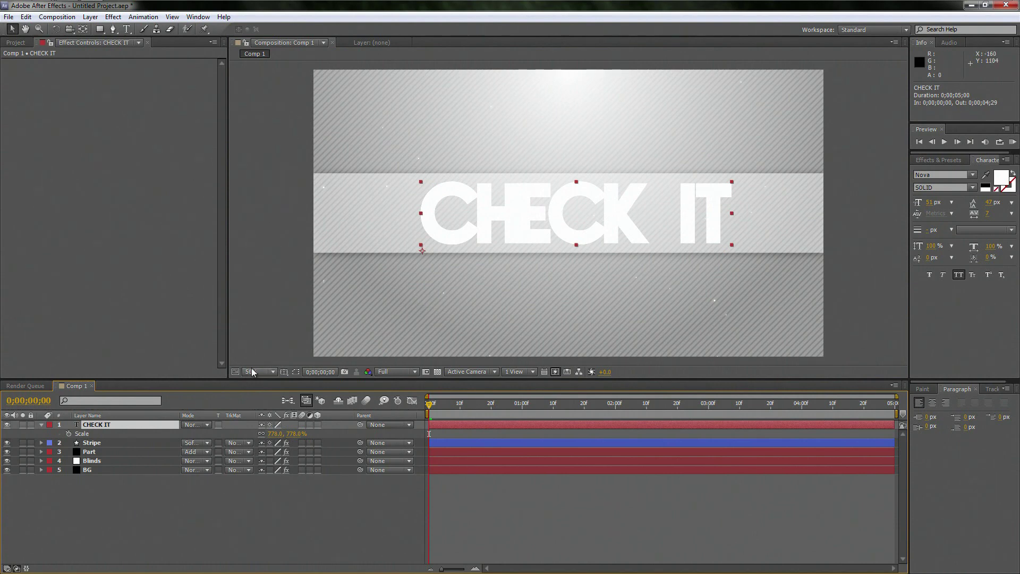
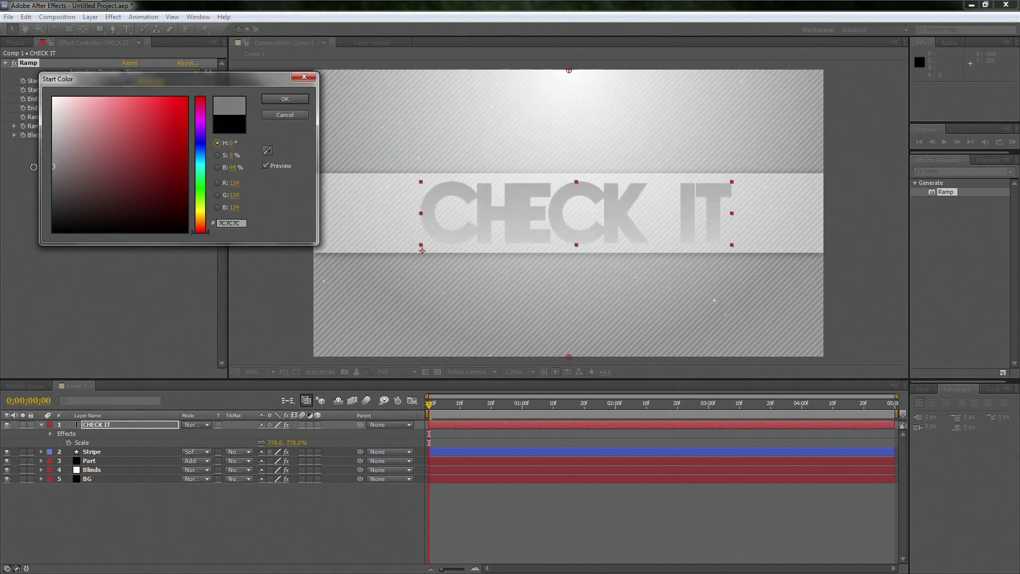
click(276, 114)
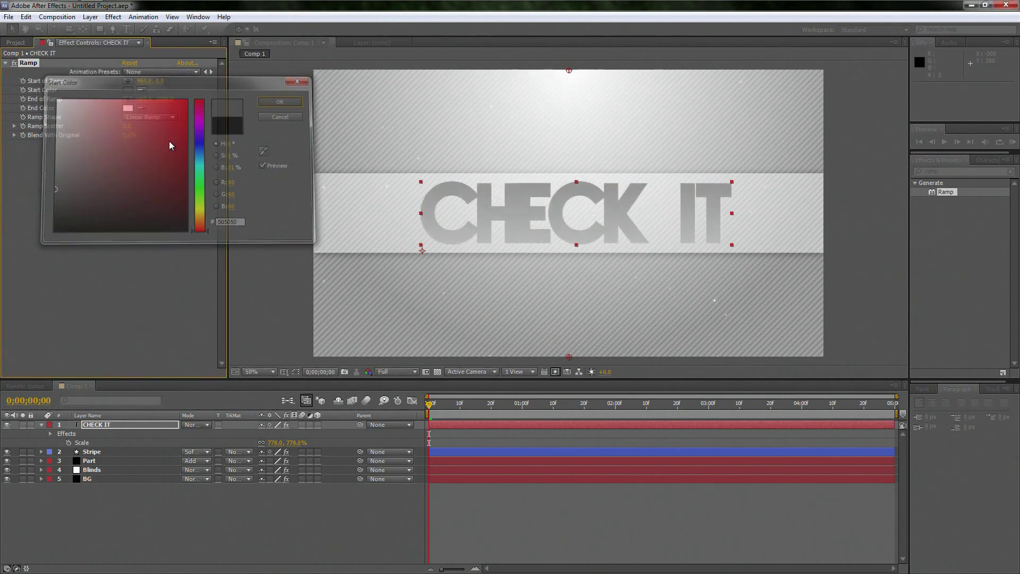
click(130, 108)
click(41, 243)
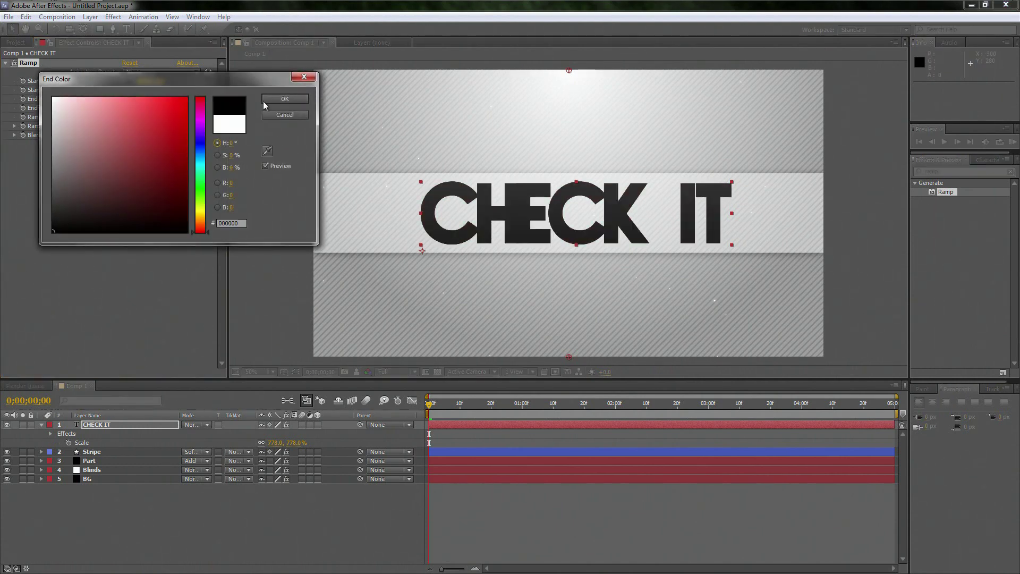
click(284, 98)
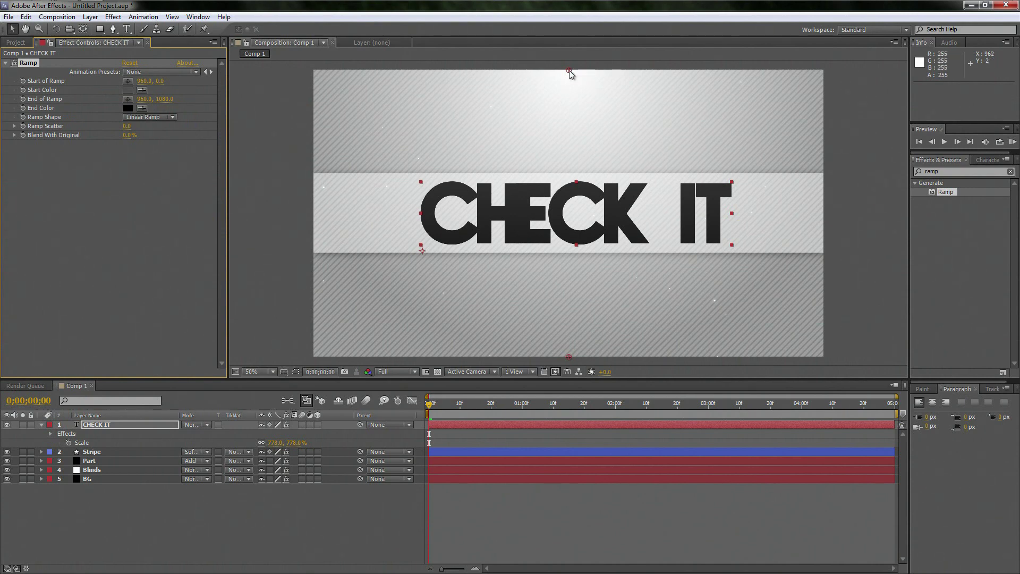
Step: Move the text's Ramp start point to 960, 448 and its end point to 960, 752, and deselect the layer
drag(569, 70, 572, 122)
drag(572, 168, 574, 177)
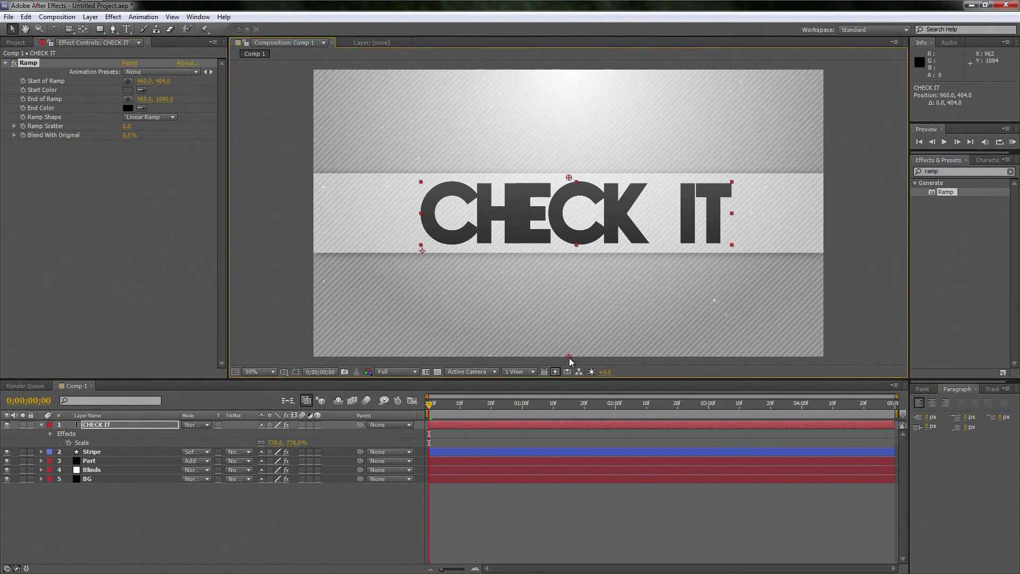
drag(569, 359, 571, 269)
drag(569, 178, 568, 187)
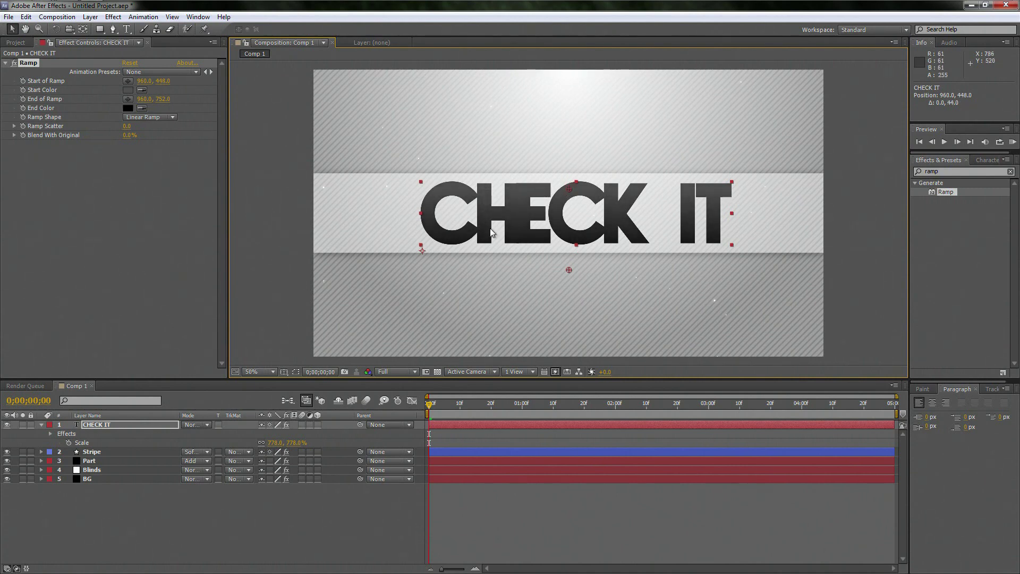
click(179, 519)
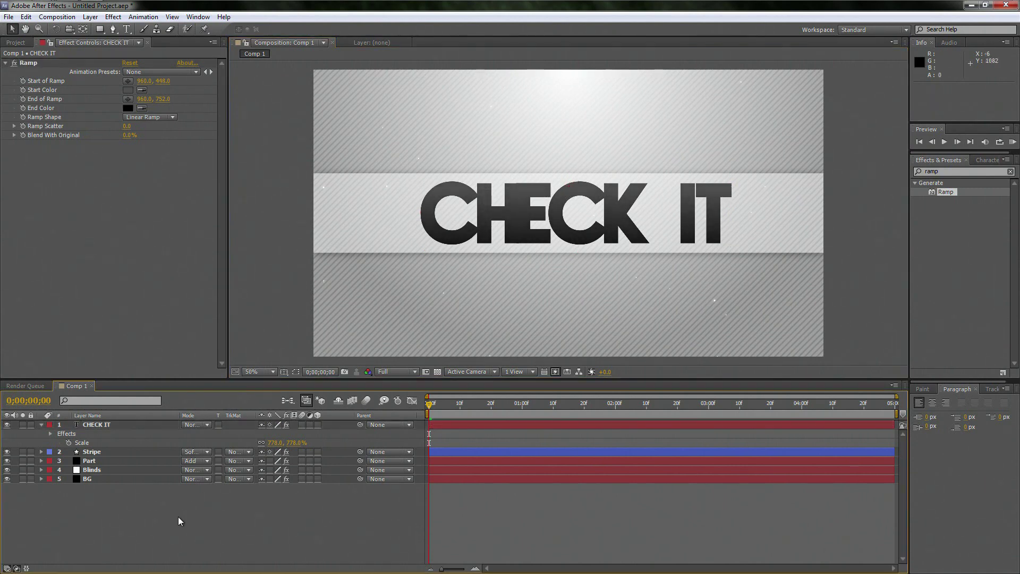
Step: Duplicate the CHECK IT text layer and rename the copy Gloss
click(106, 426)
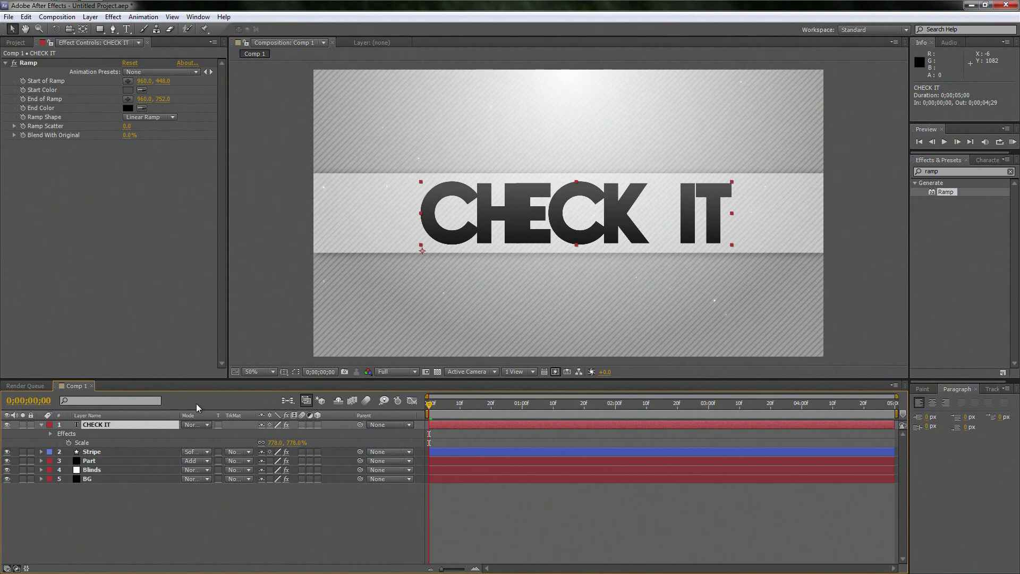
key(ctrl+d)
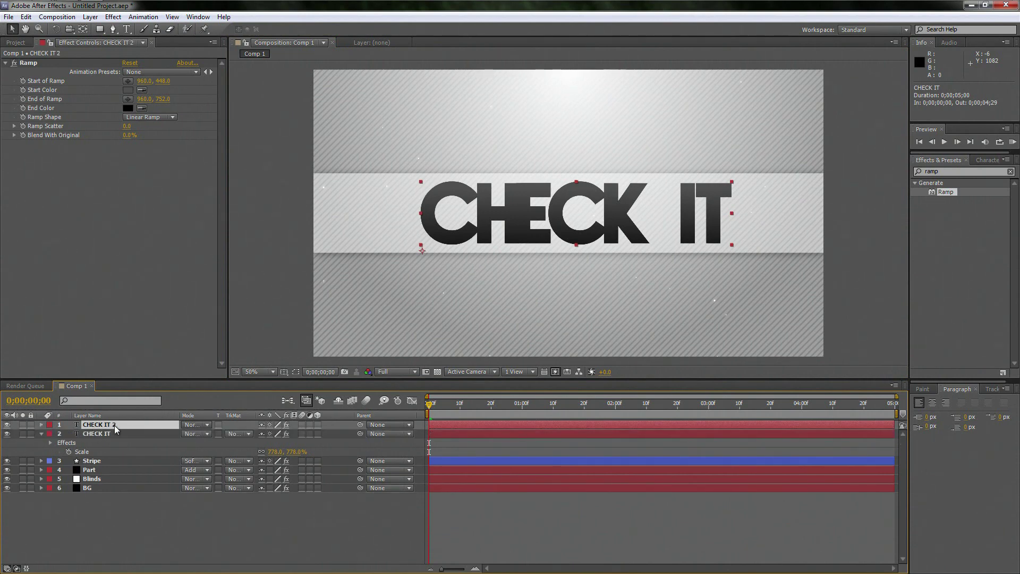
key(Return)
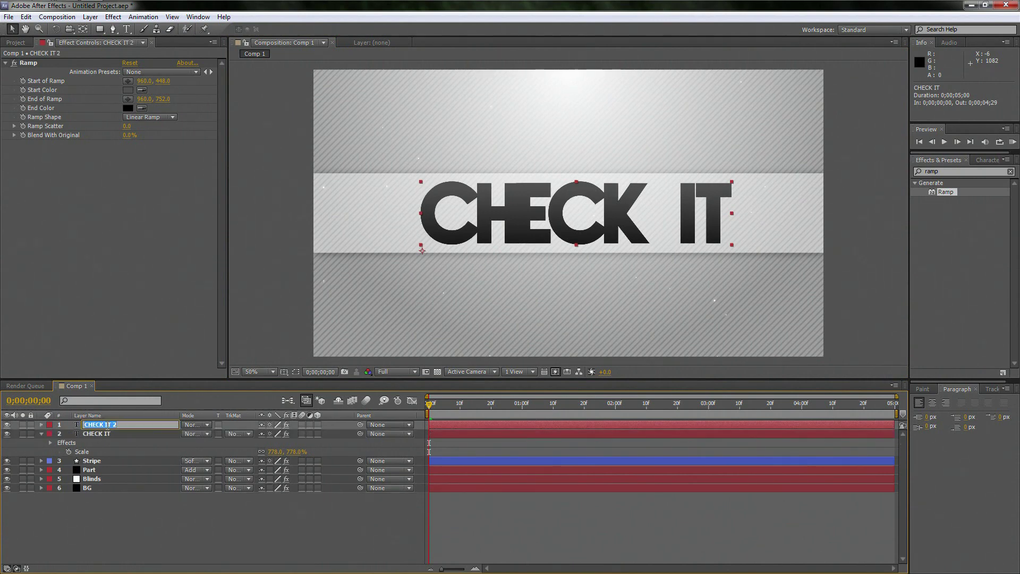
text(Gloss)
key(Return)
click(95, 425)
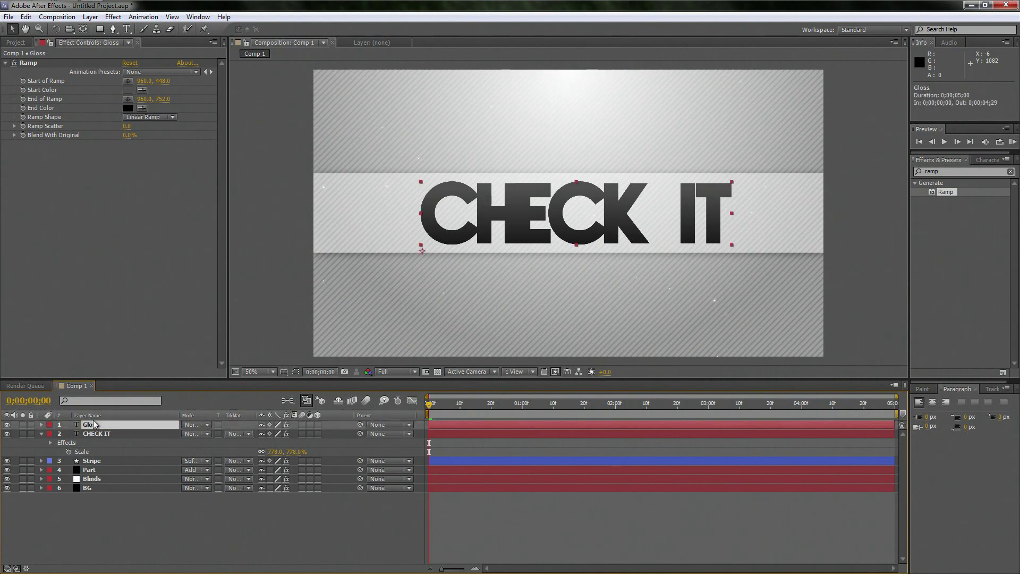
Step: Draw a closed six-point Pen mask on the Gloss layer, covering the upper half of the text with a curved lower edge
click(113, 29)
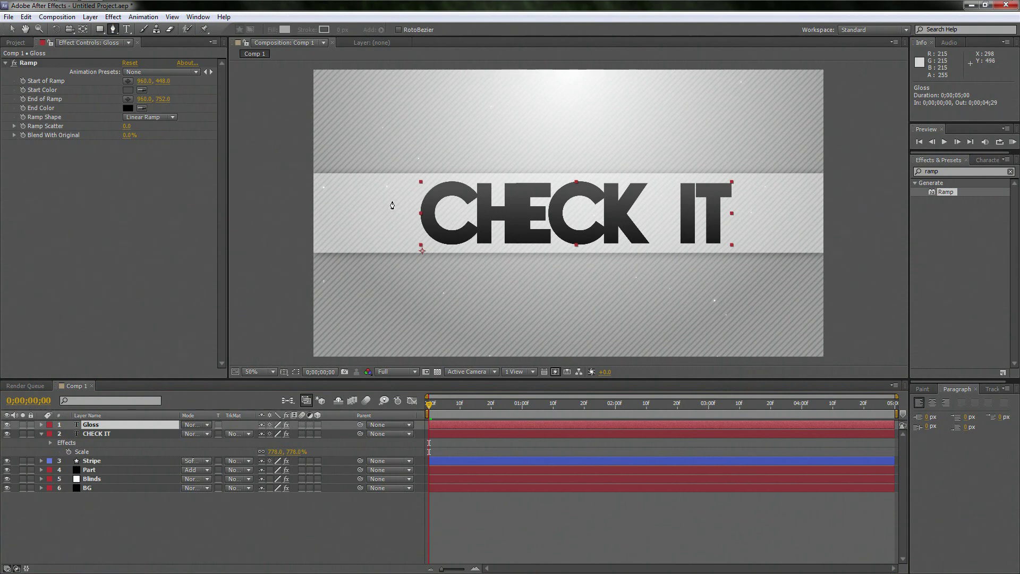
click(390, 201)
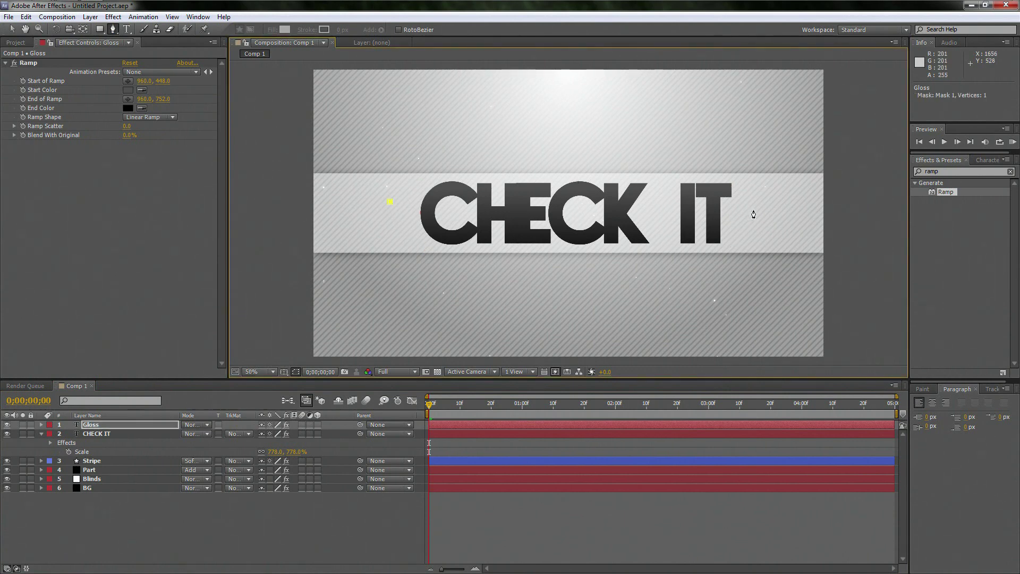
drag(755, 203, 924, 174)
click(790, 113)
click(630, 114)
click(416, 116)
click(379, 160)
click(390, 202)
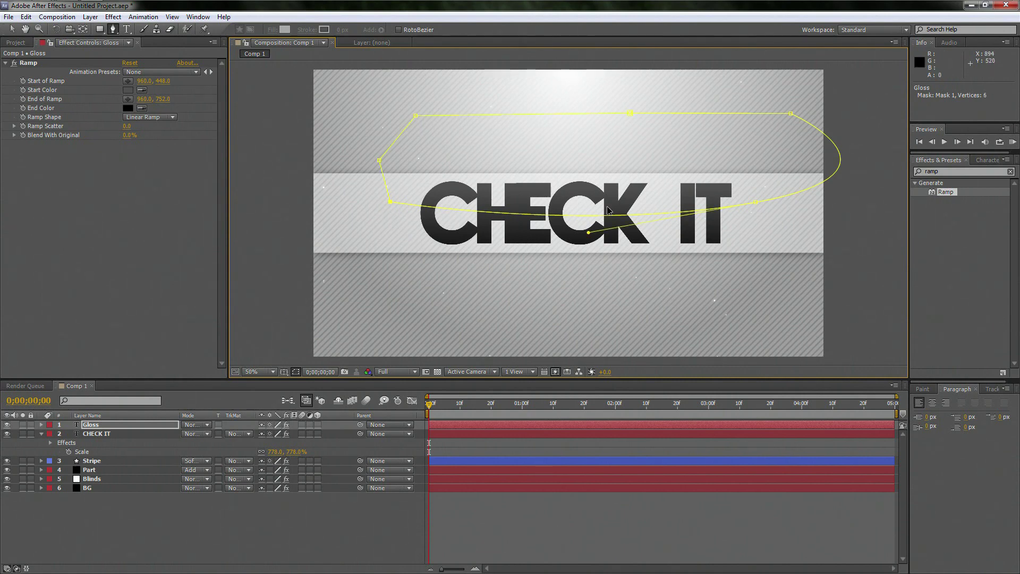
Step: Change the end color of the Gloss layer's Ramp effect to white
click(90, 424)
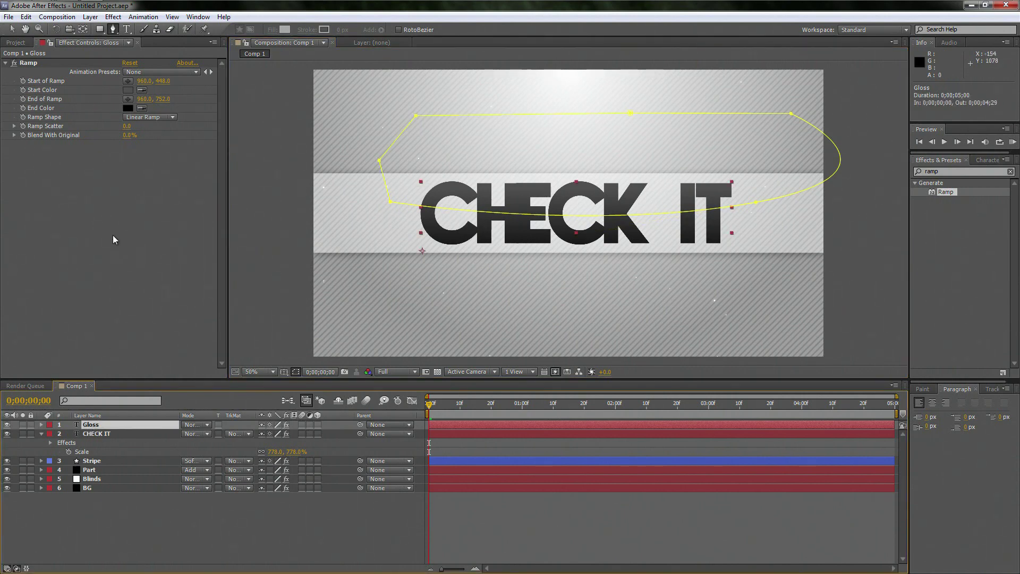
click(128, 108)
click(53, 98)
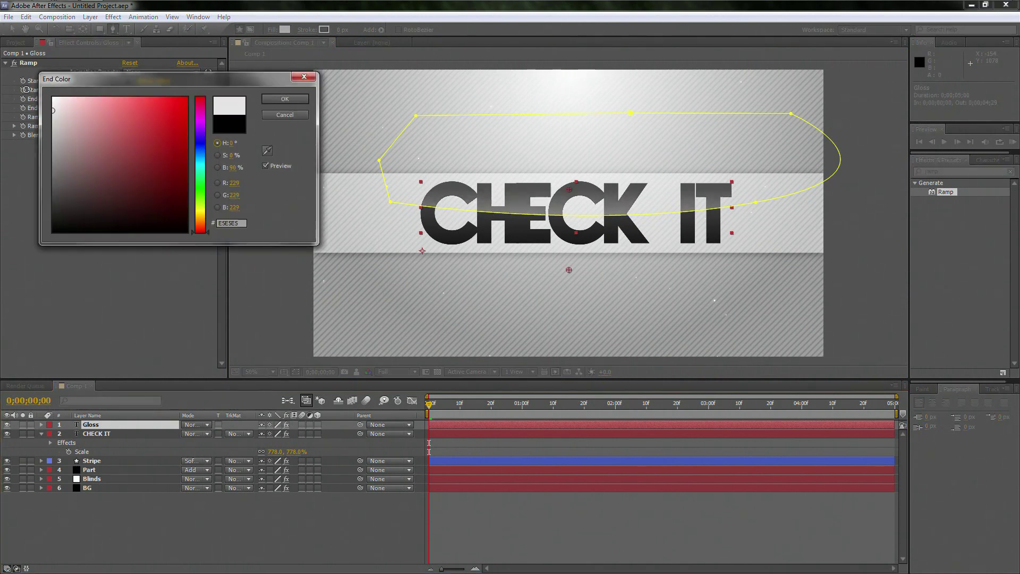
click(269, 101)
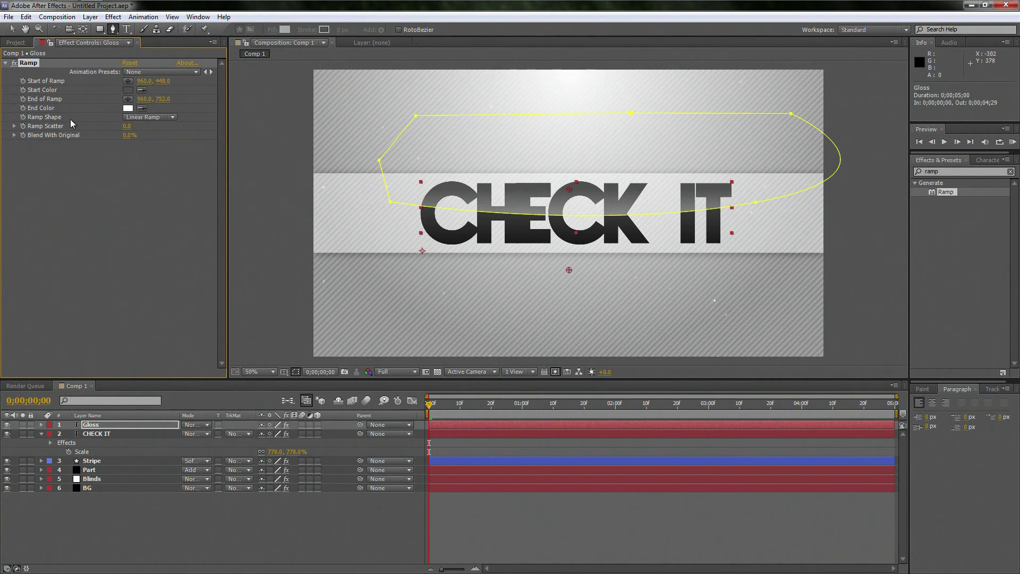
Step: Move the Gloss layer's Ramp end point to 960, 574 and its start point to 960, 422
click(12, 29)
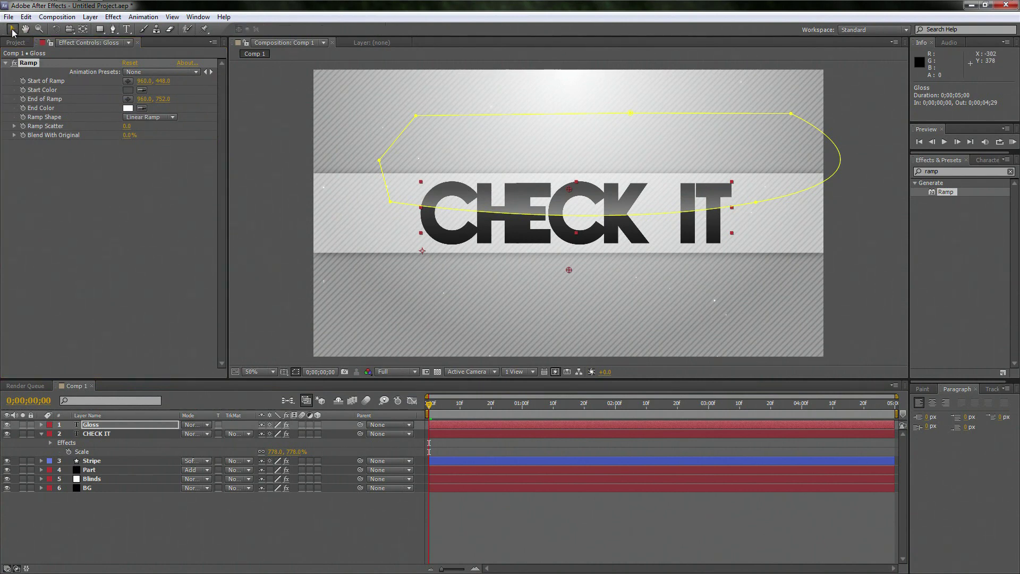
drag(570, 270, 572, 222)
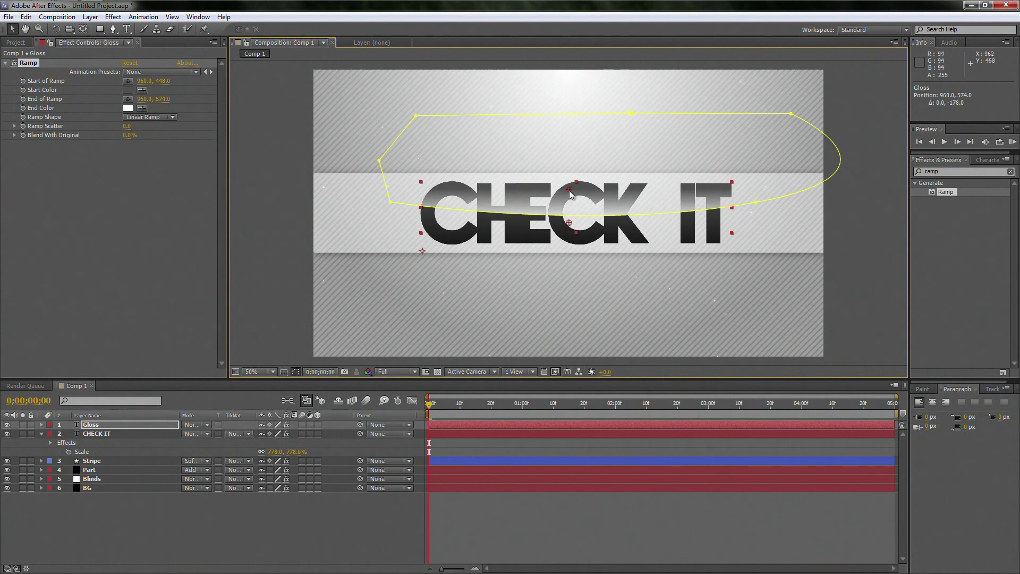
drag(569, 187, 569, 183)
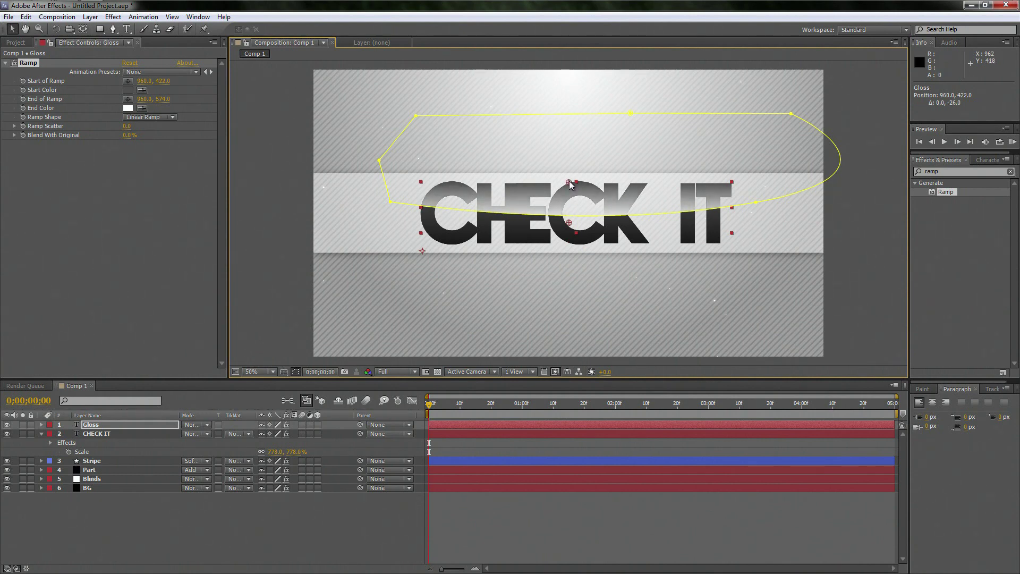
Step: Set the Gloss layer's opacity to 80%, checking the text with the mask outline hidden
click(98, 427)
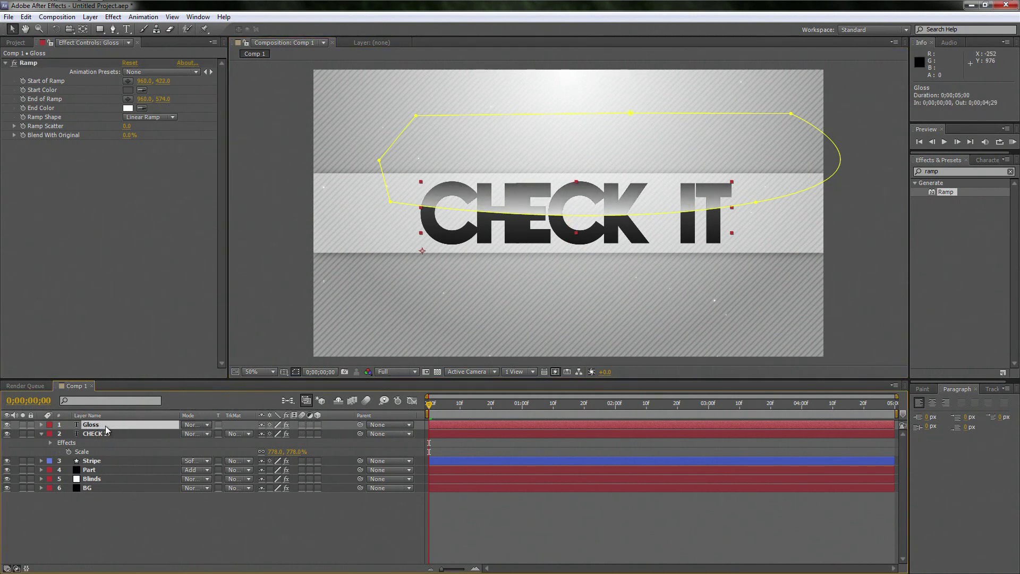
key(t)
drag(265, 434, 243, 436)
click(246, 271)
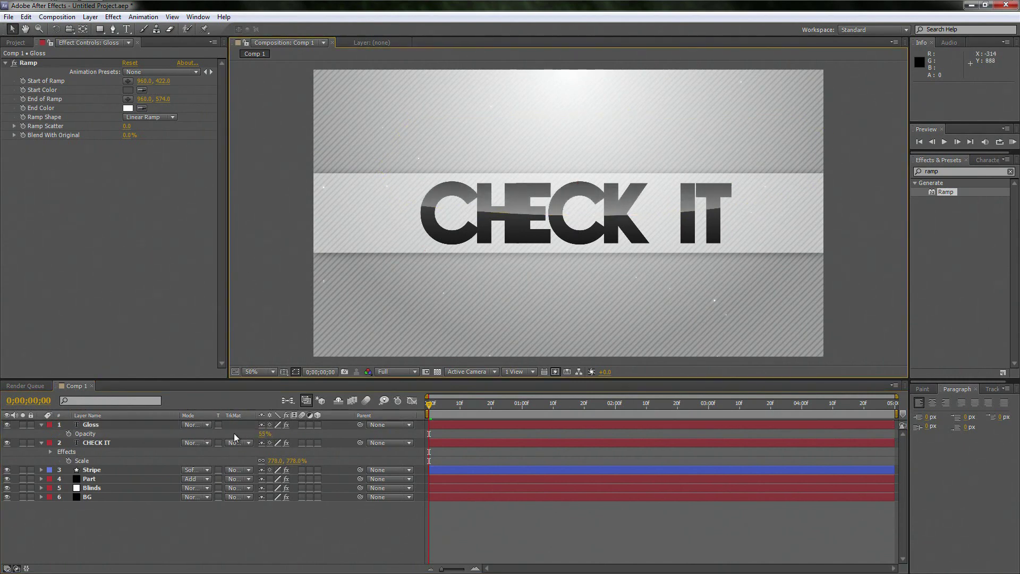
drag(263, 434, 279, 435)
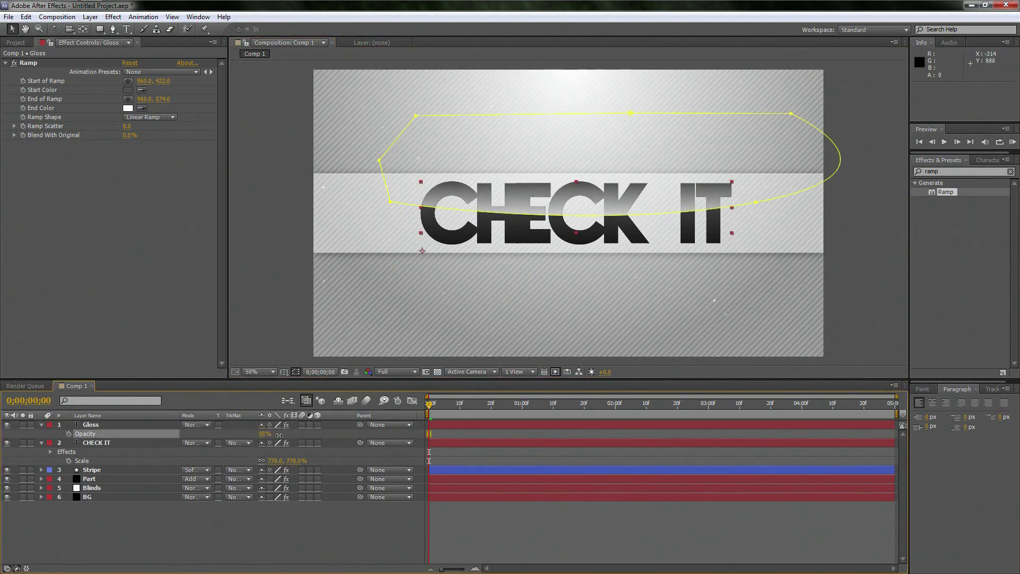
click(296, 372)
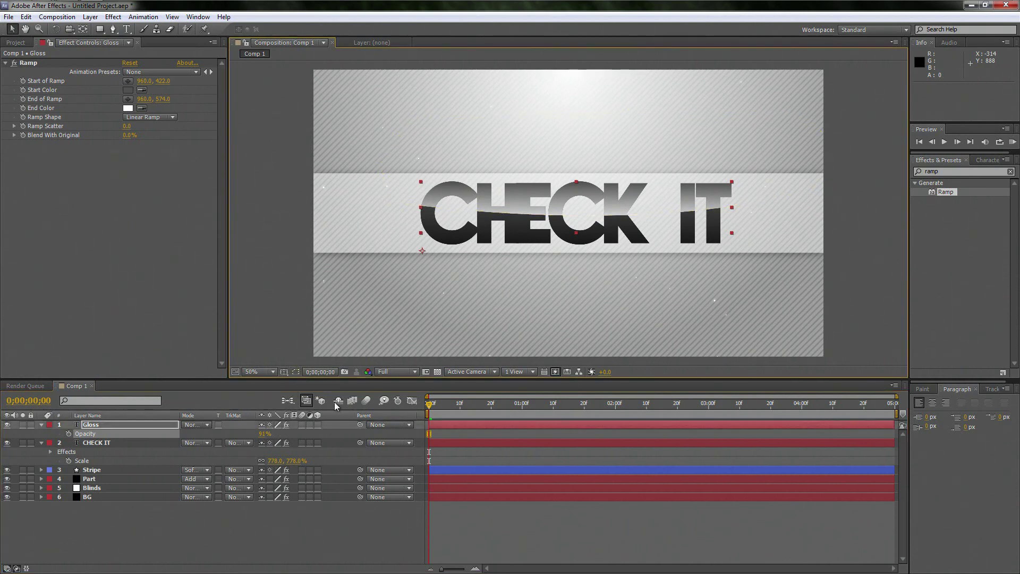
drag(261, 434, 254, 434)
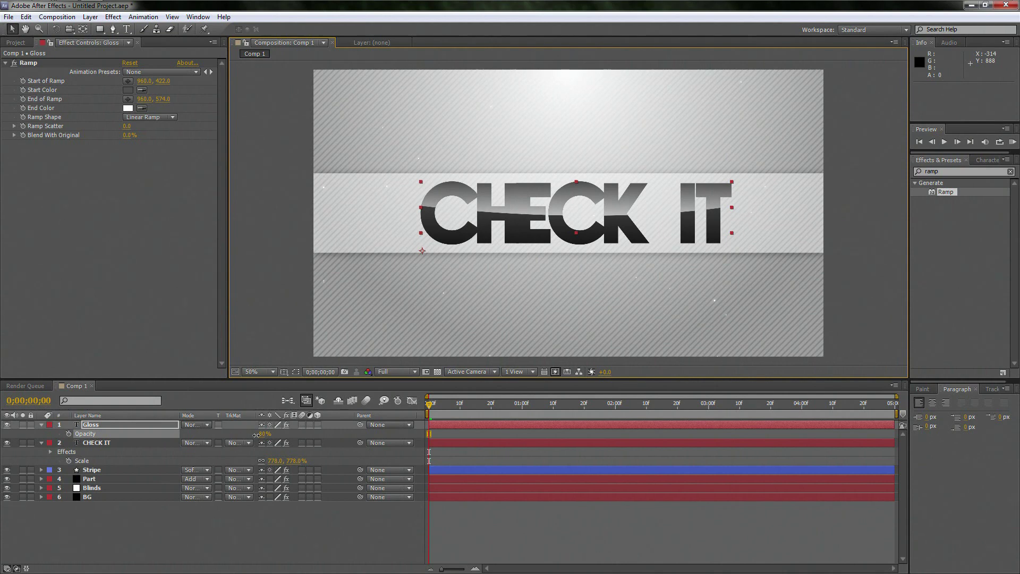
click(213, 523)
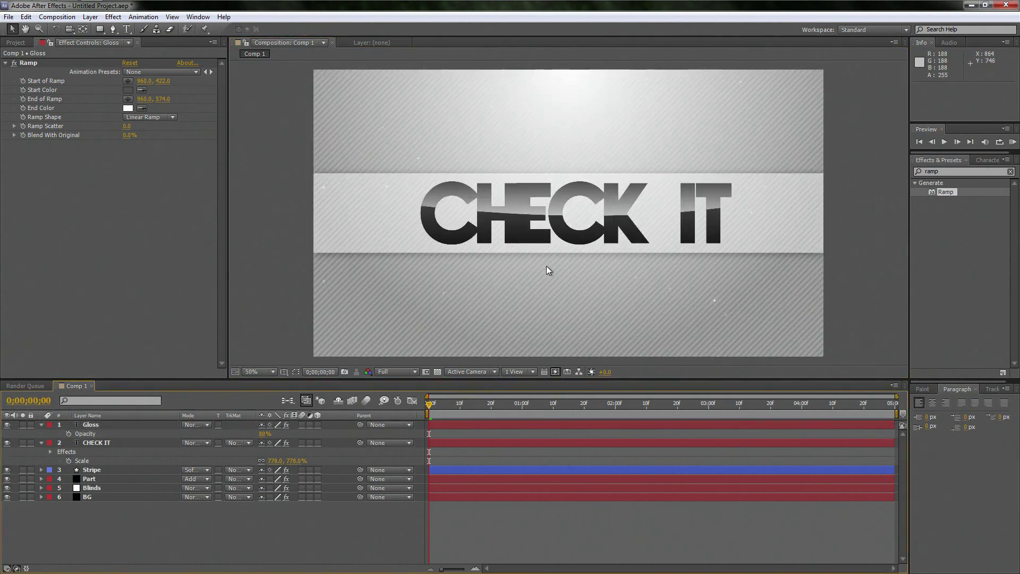
click(296, 371)
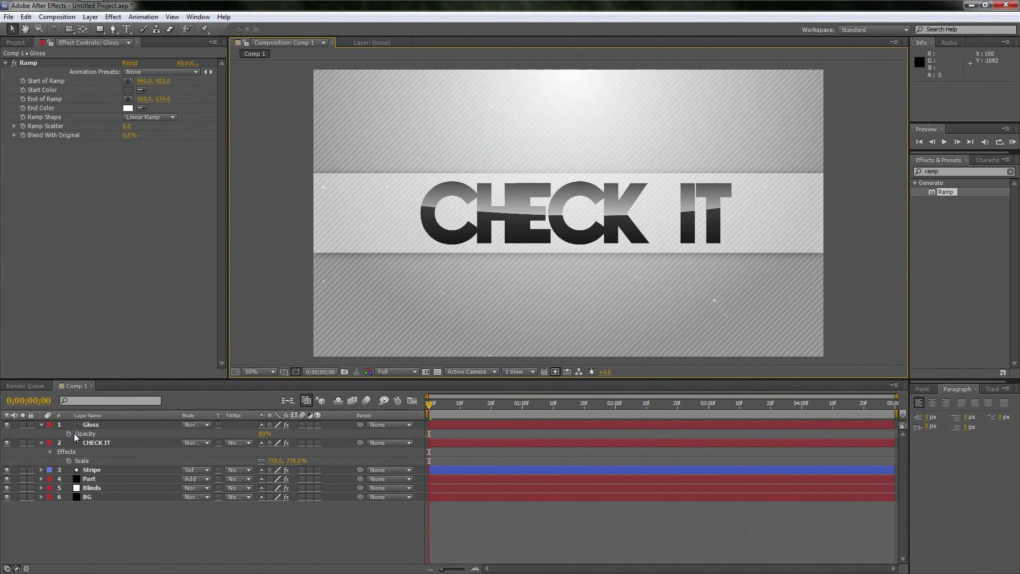
Step: Collapse the Gloss and CHECK IT layer properties and parent the Gloss layer to CHECK IT
click(41, 436)
click(41, 425)
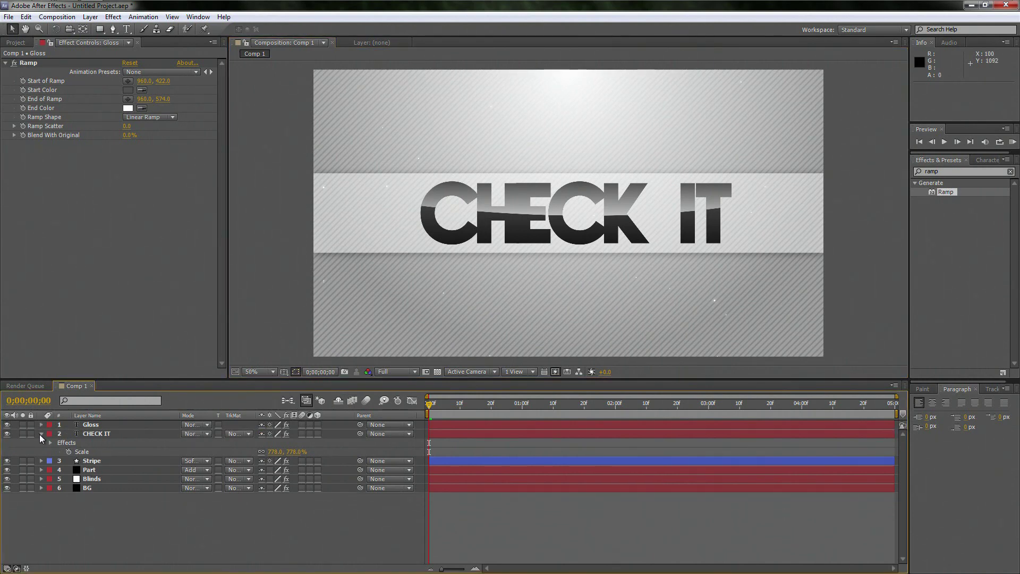
click(40, 434)
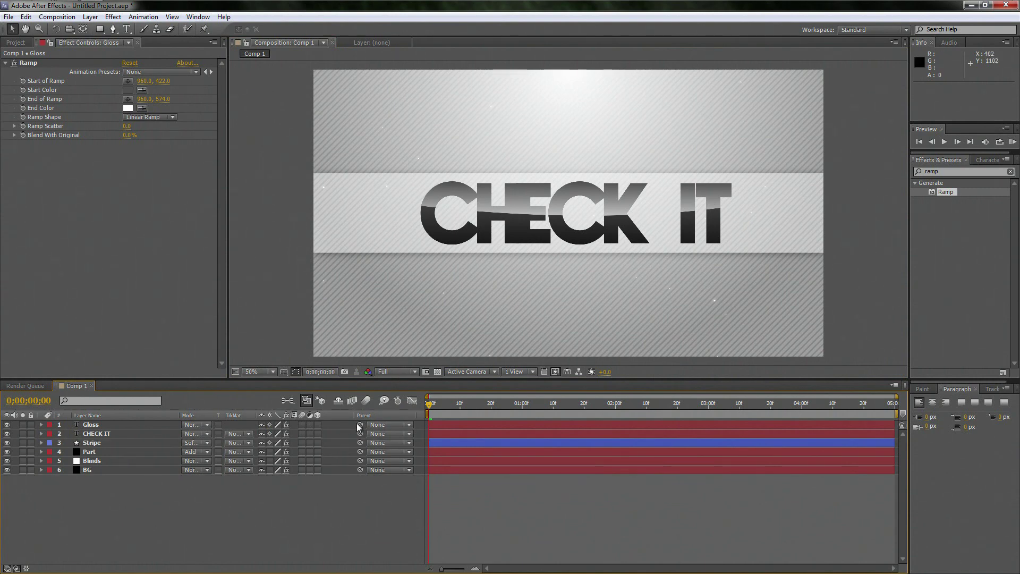
drag(360, 426, 100, 432)
click(127, 29)
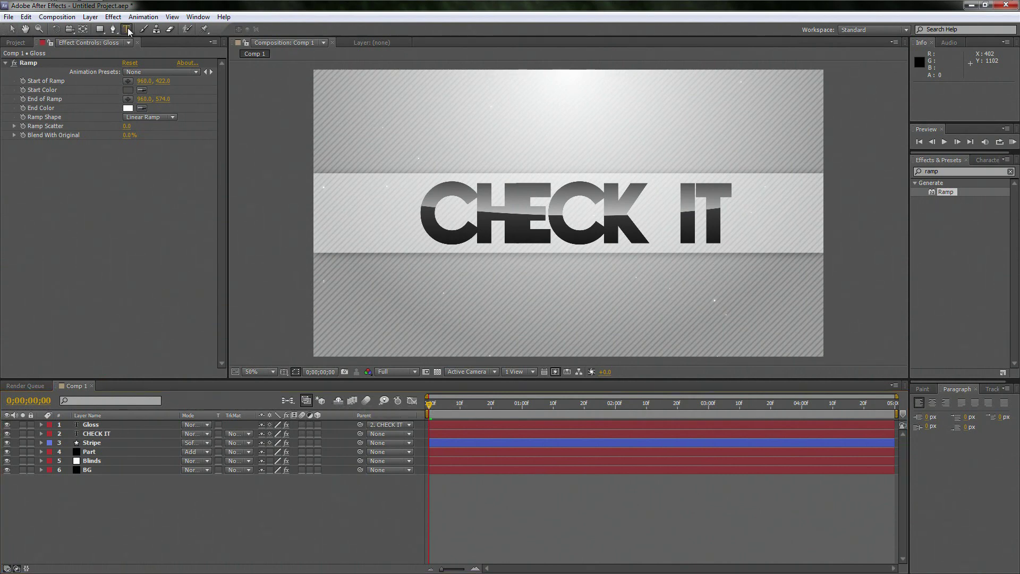
click(550, 260)
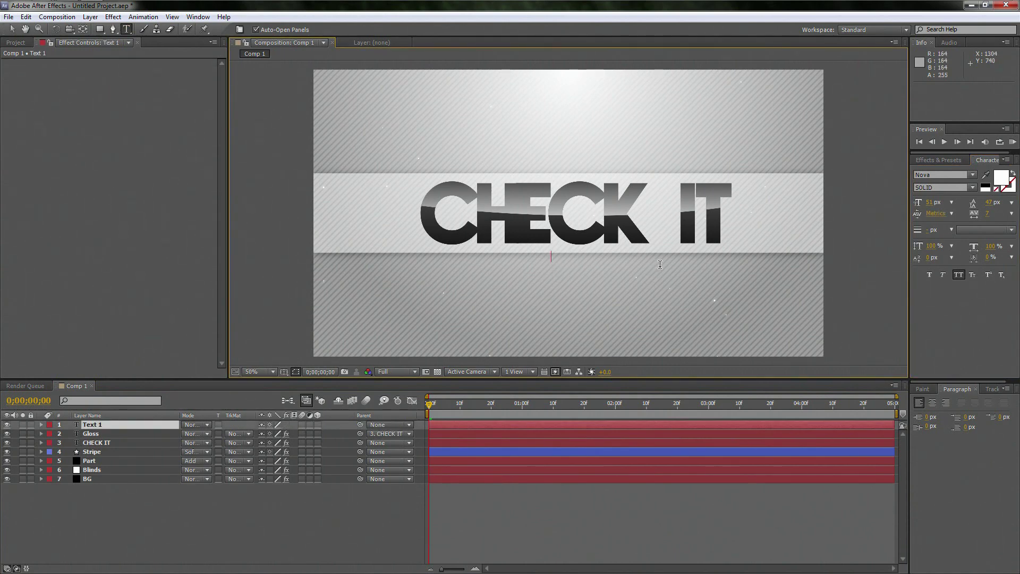
text(www.chchcheckit.com)
click(145, 498)
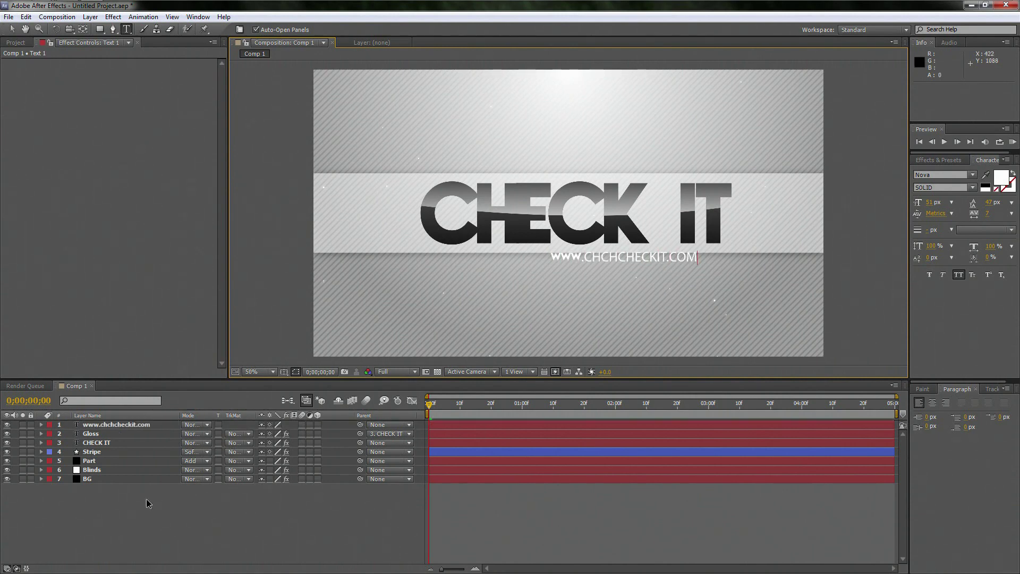
Step: Rename the web address text layer URL and return to the Selection tool
click(114, 424)
key(Return)
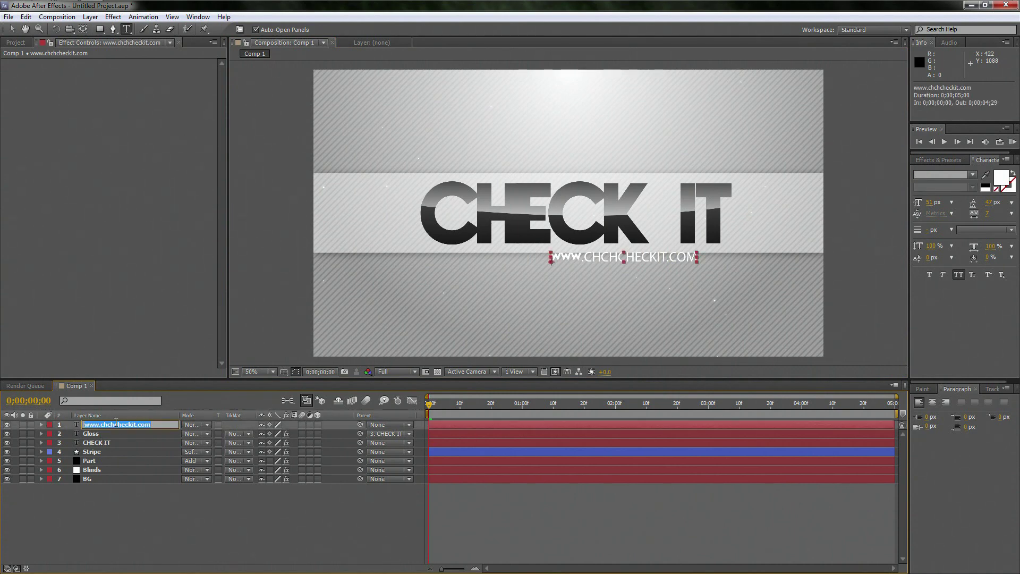
text(URL)
click(151, 500)
click(109, 427)
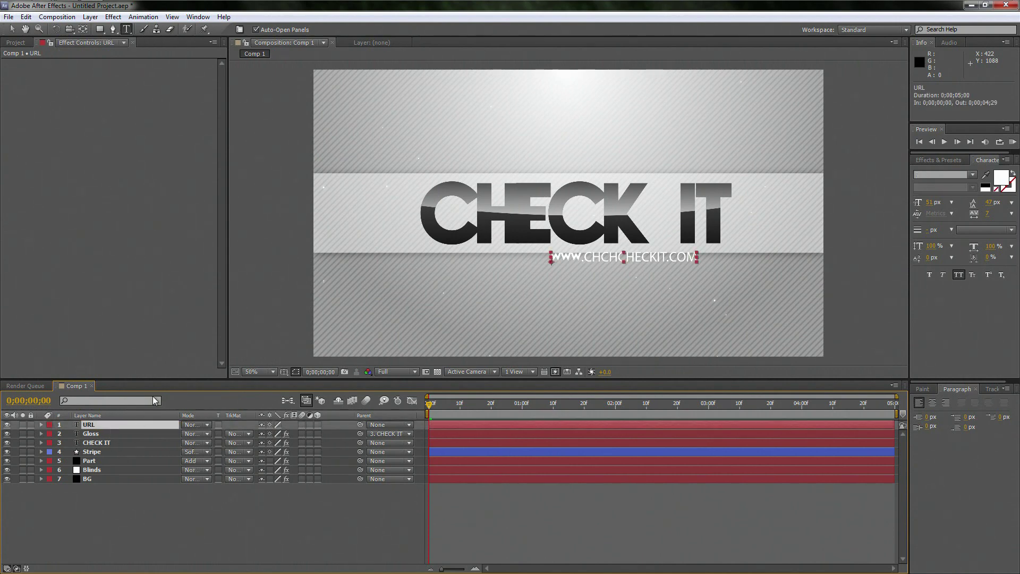
click(12, 29)
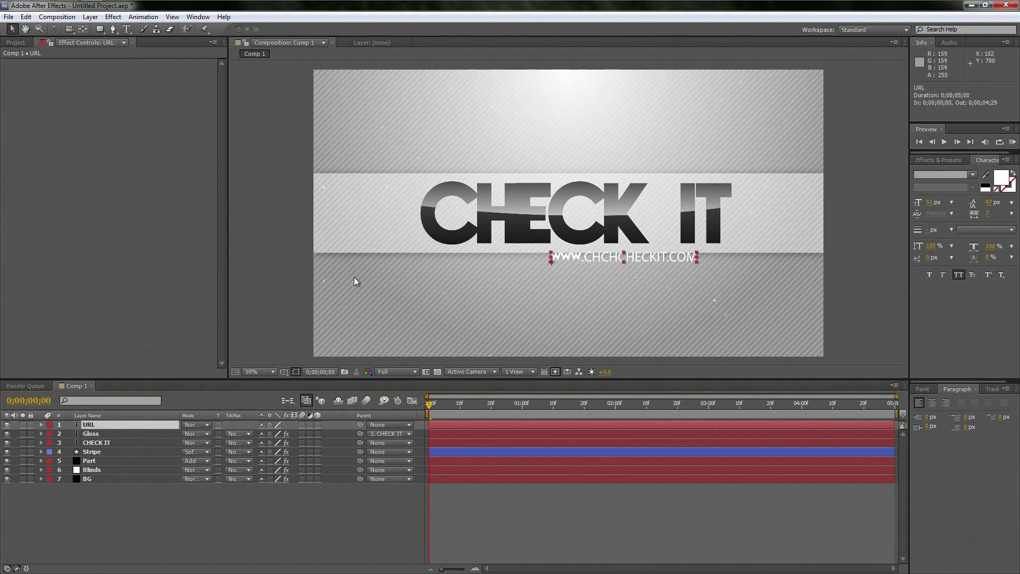
Step: Copy the Ramp effect from the CHECK IT layer onto the URL layer
click(105, 433)
click(107, 442)
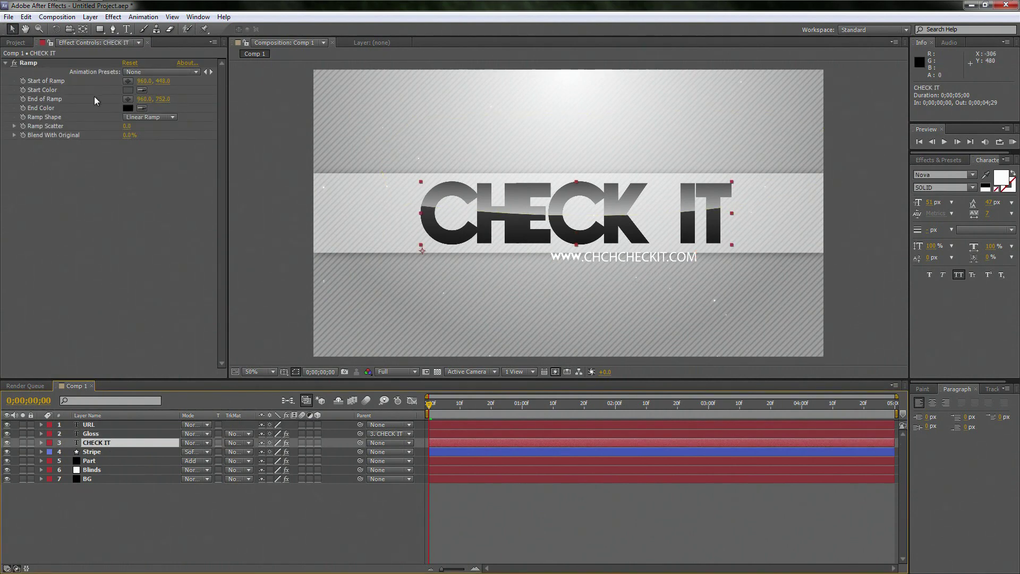
click(29, 63)
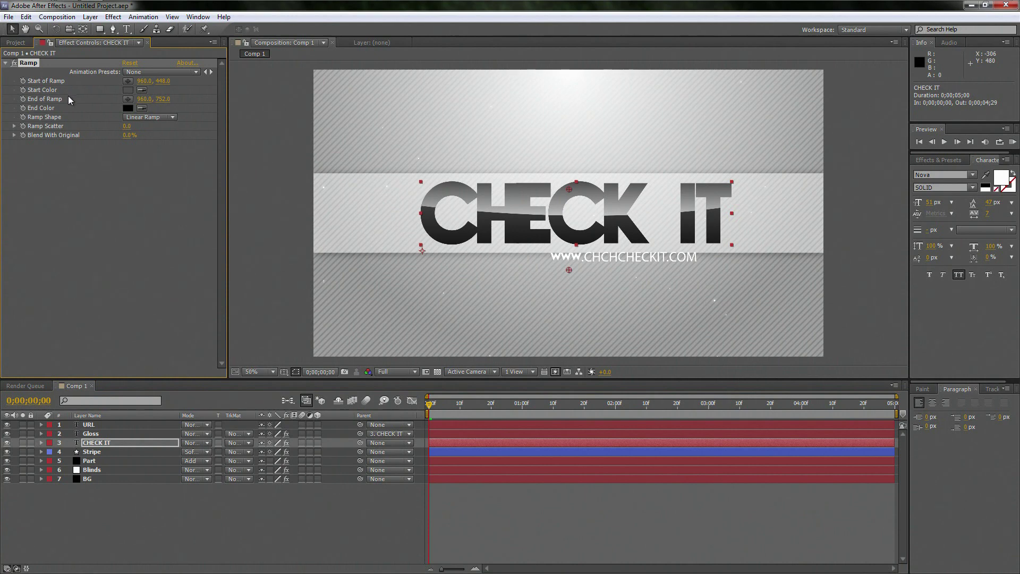
click(94, 427)
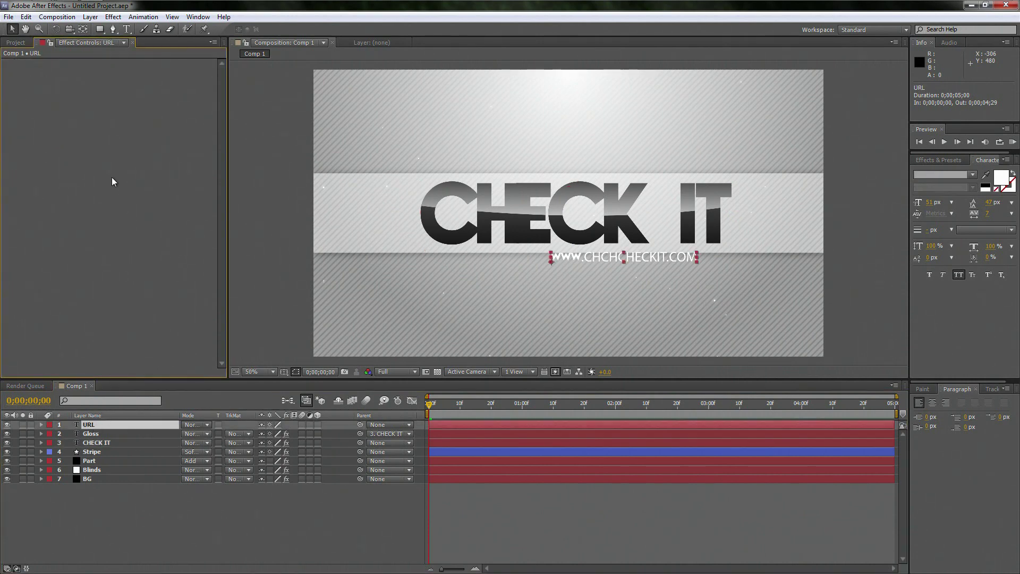
key(ctrl+v)
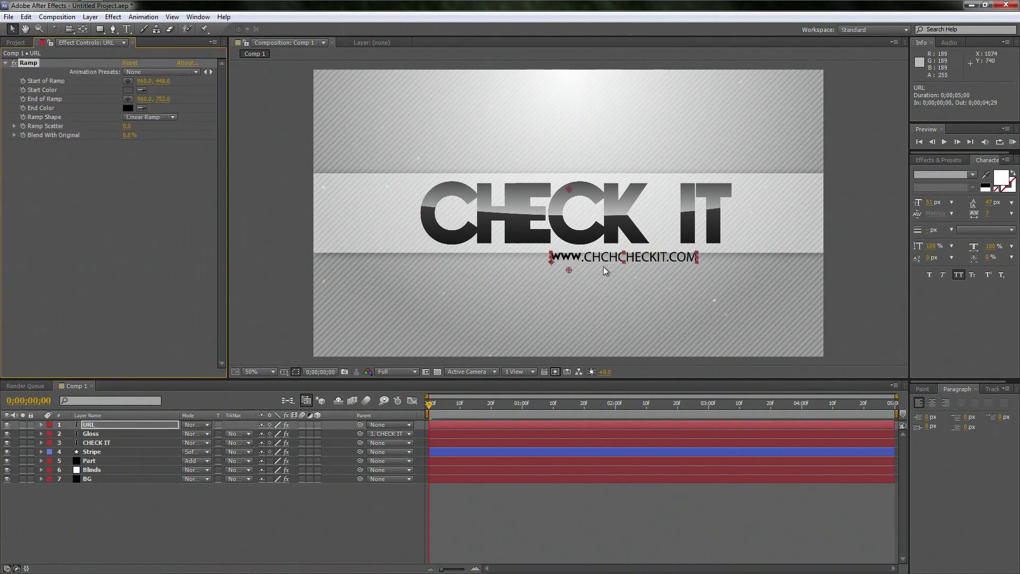
Step: Set the web address text to the Nova font in the SOLID style with tracking of 60
double_click(644, 257)
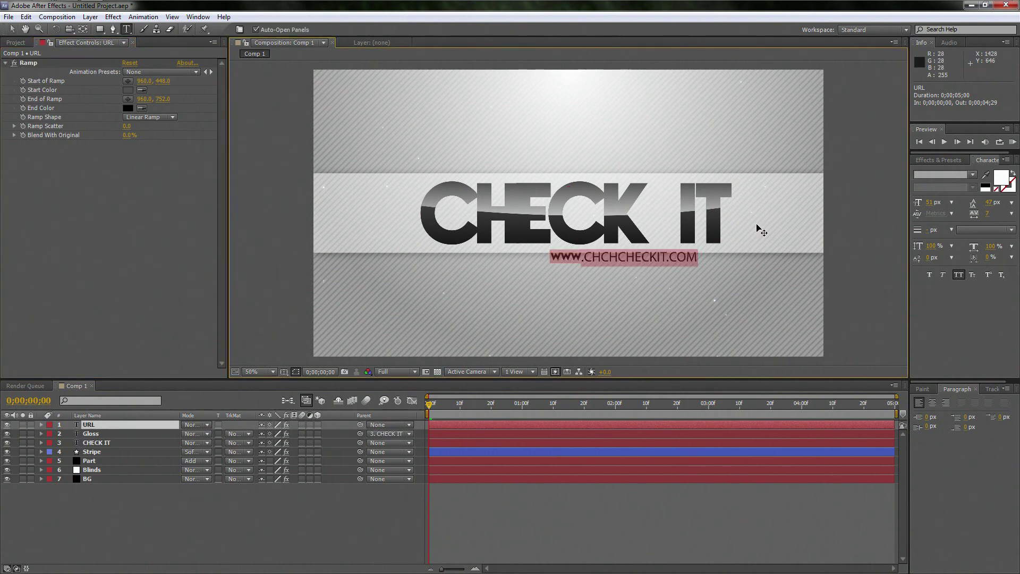
click(940, 176)
click(923, 174)
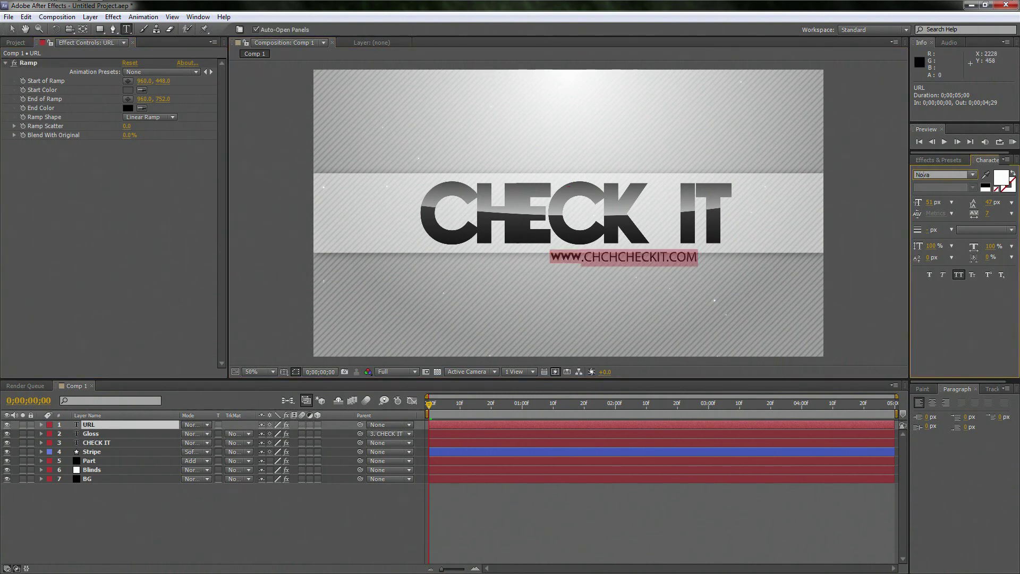
key(Return)
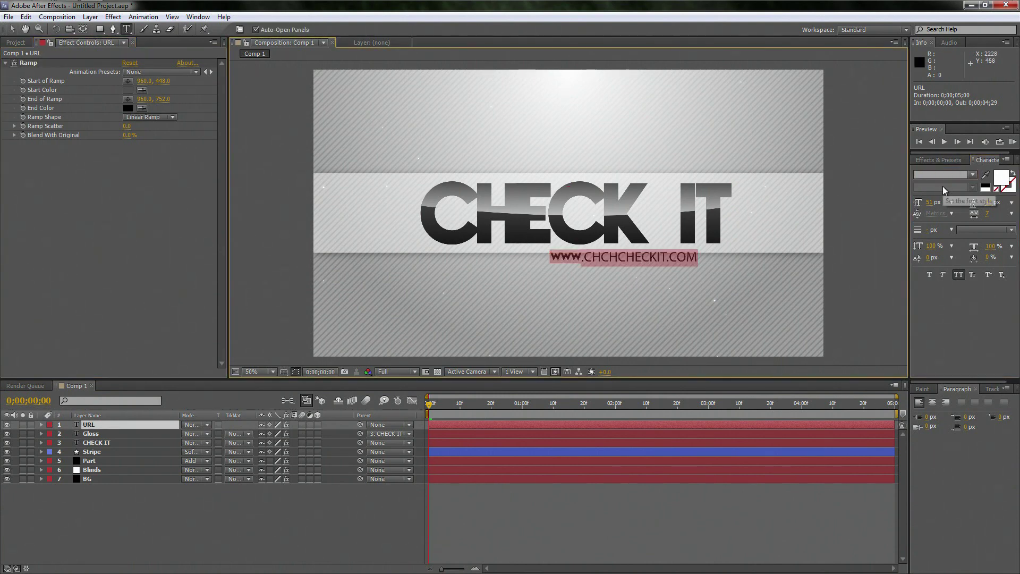
click(973, 175)
click(940, 186)
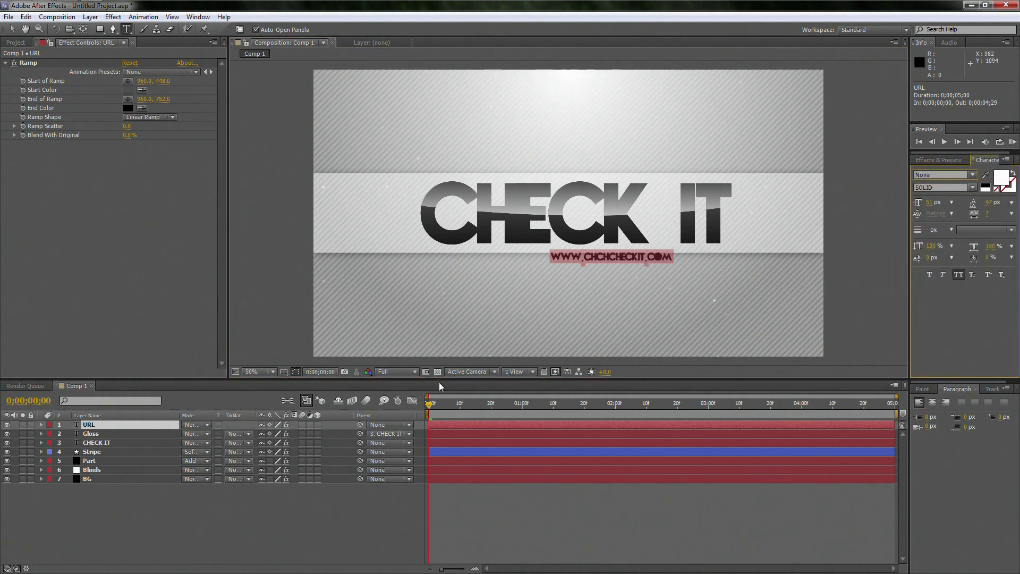
drag(987, 213, 1011, 218)
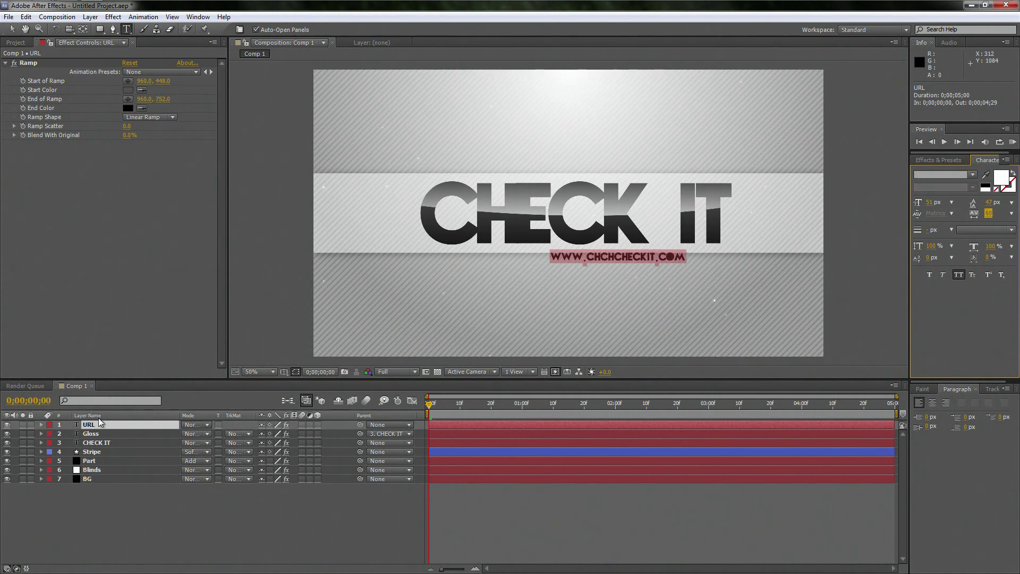
Step: Move the URL layer to position 750, 736 so it sits centred below the stripe and title
click(98, 424)
click(12, 28)
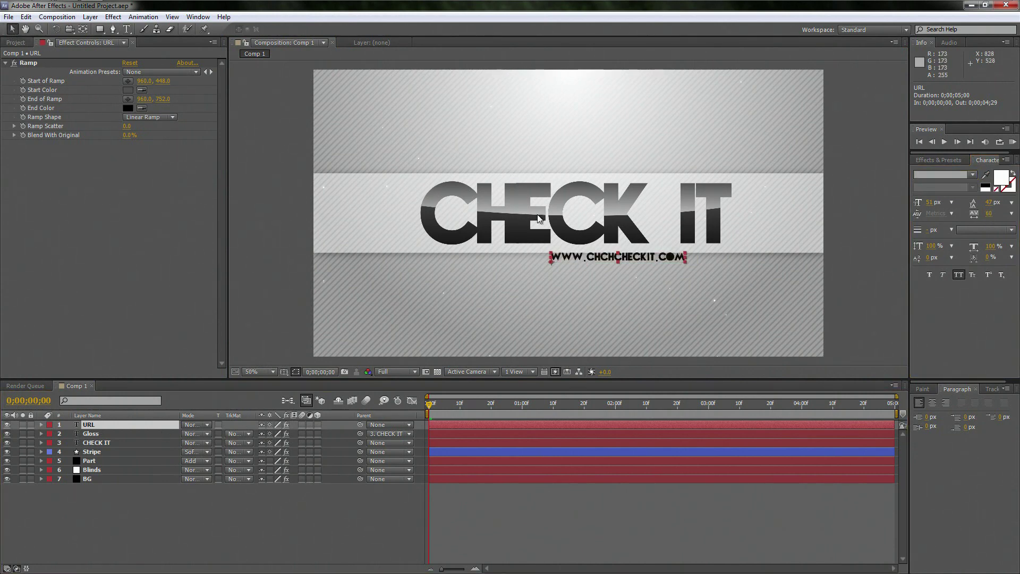
drag(591, 256, 556, 264)
Step: Fit the URL layer's Ramp to its text, starting at 960, 709 and ending at 960, 745, and deselect the layer
scroll(608, 261, up, 2)
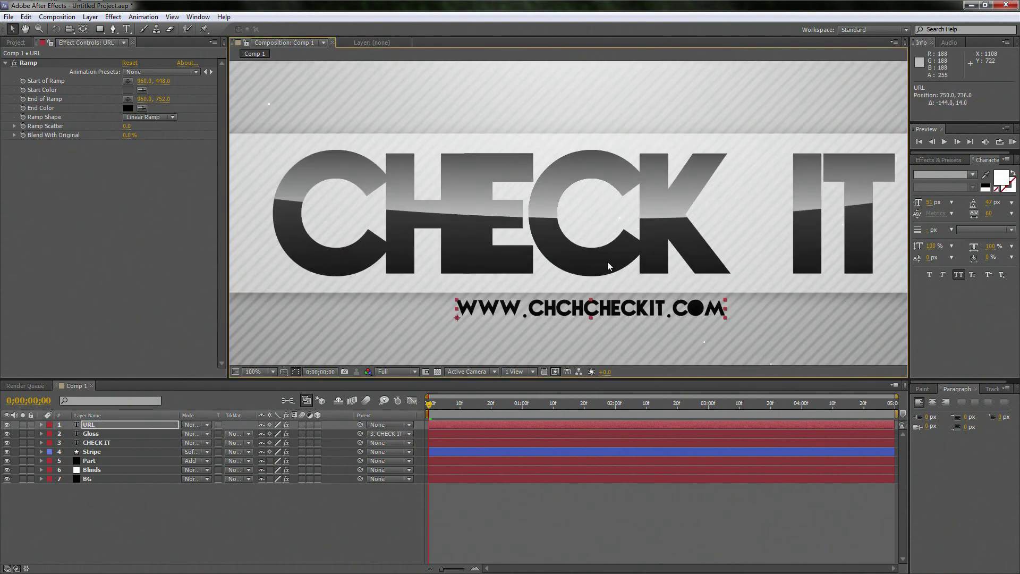
scroll(604, 263, down, 2)
scroll(600, 260, up, 2)
drag(603, 264, 593, 248)
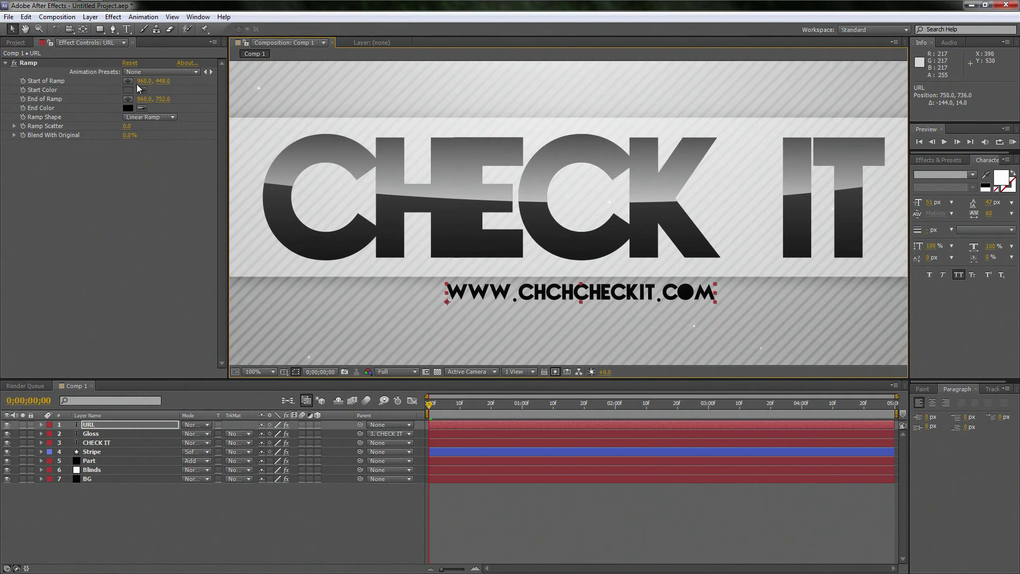
click(128, 90)
click(297, 107)
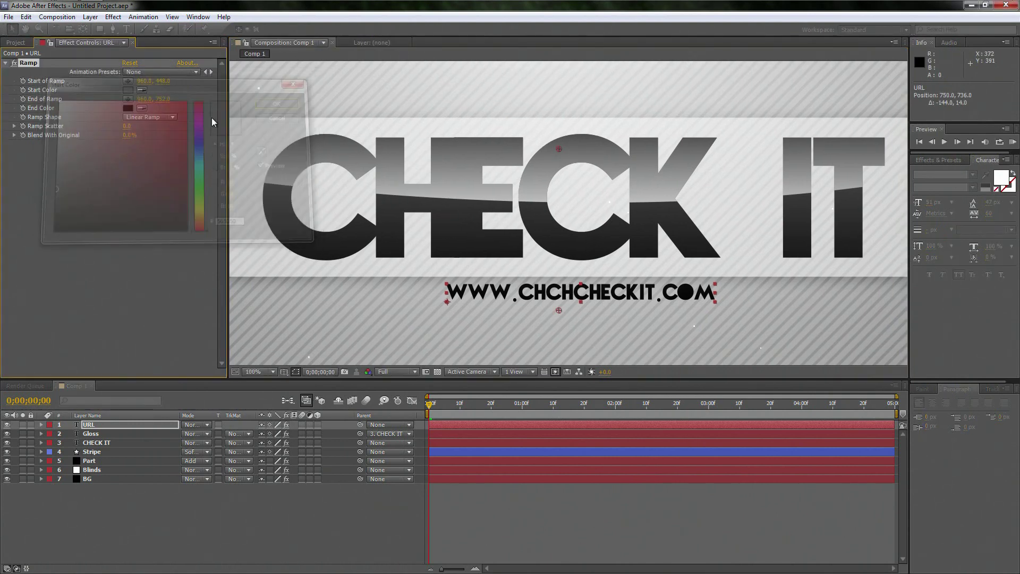
drag(559, 148, 560, 158)
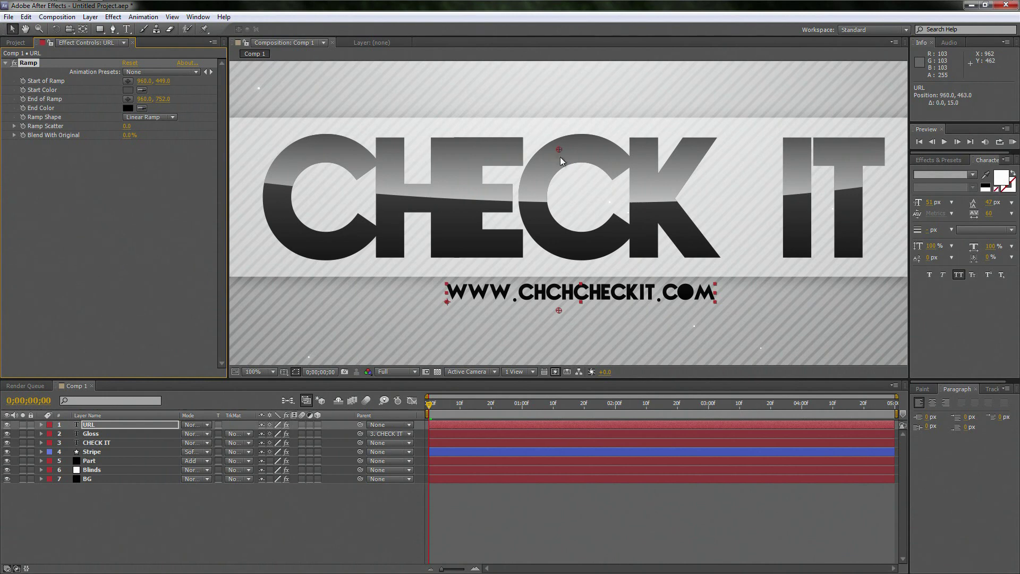
drag(564, 243, 574, 277)
scroll(565, 276, up, 1)
scroll(574, 276, down, 1)
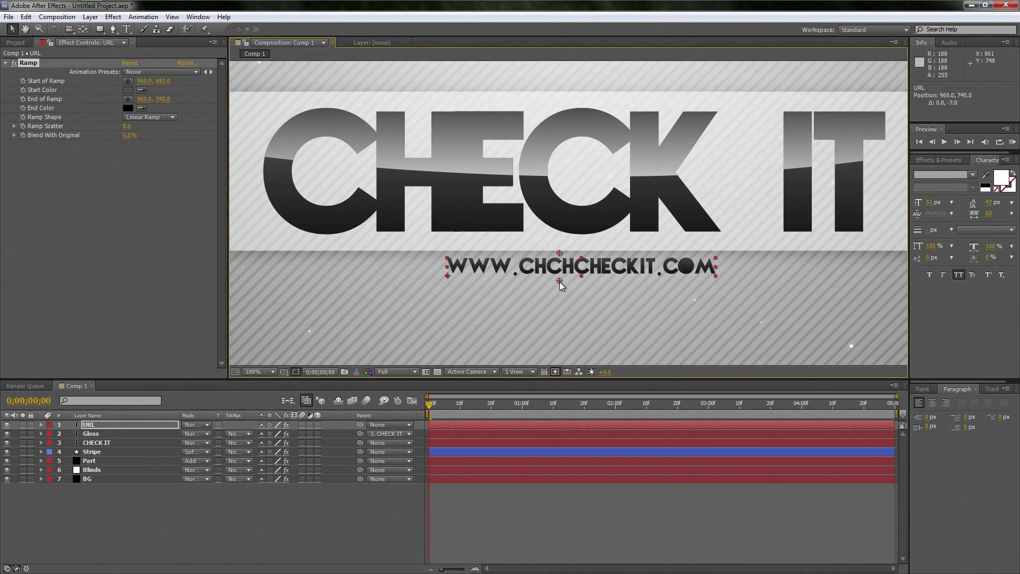
drag(558, 253, 560, 261)
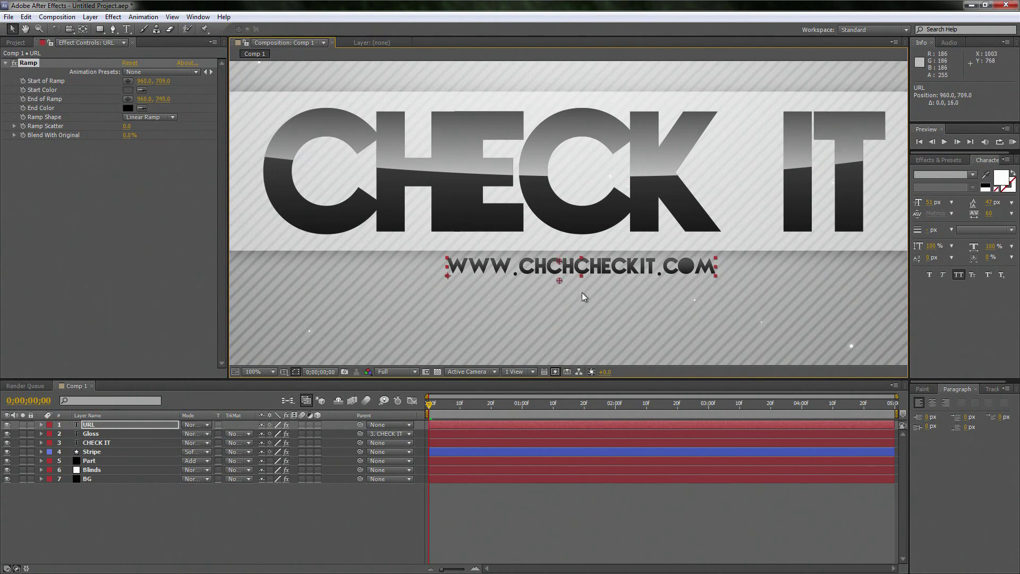
scroll(582, 293, down, 1)
key(space)
drag(657, 223, 652, 246)
click(160, 514)
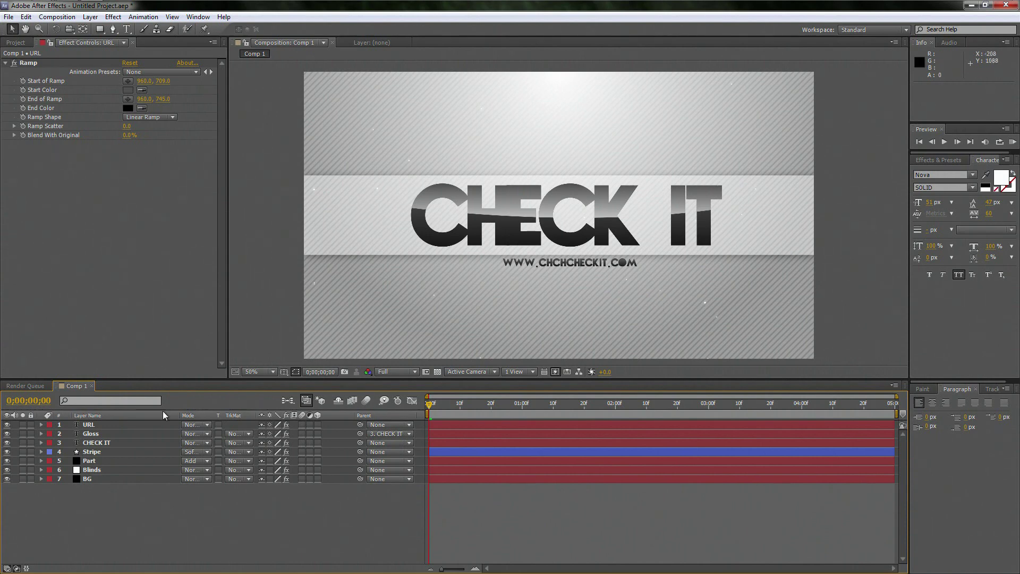
Step: Create a new adjustment layer at the top of the composition's layer stack
right_click(112, 500)
mouse_move(162, 403)
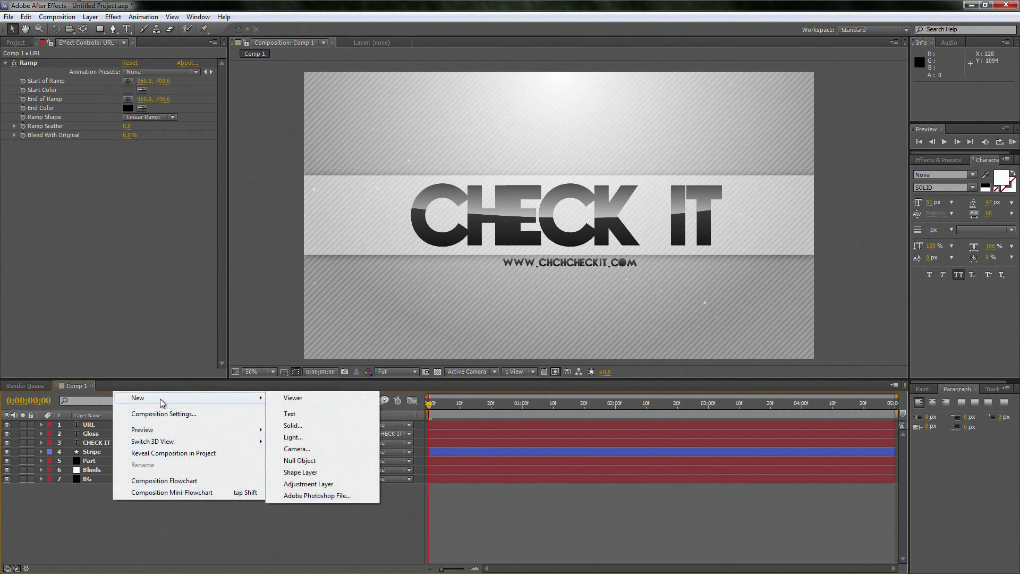
click(366, 484)
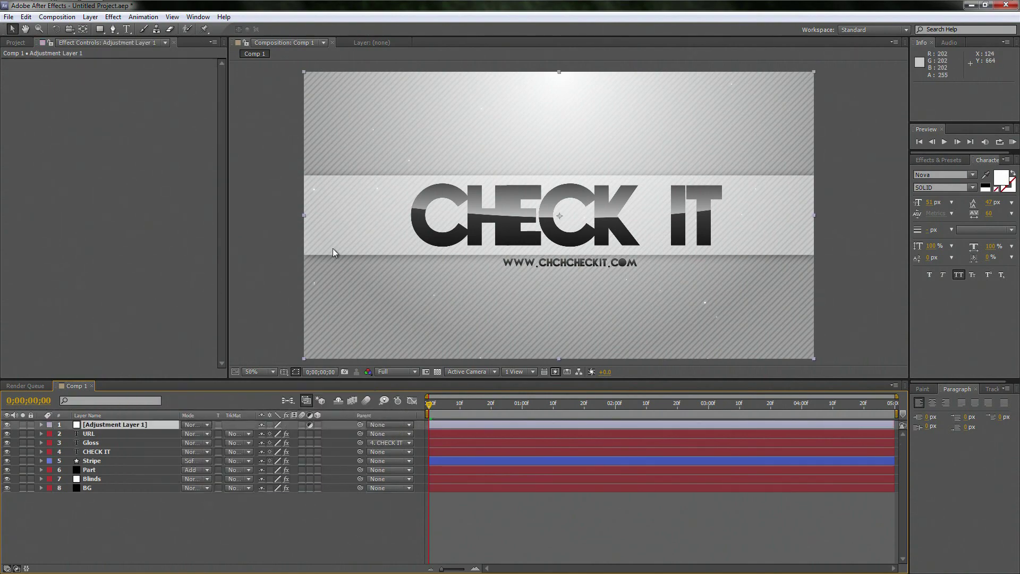
Step: Apply Gaussian Blur to the adjustment layer with a blurriness of 8.6
click(95, 18)
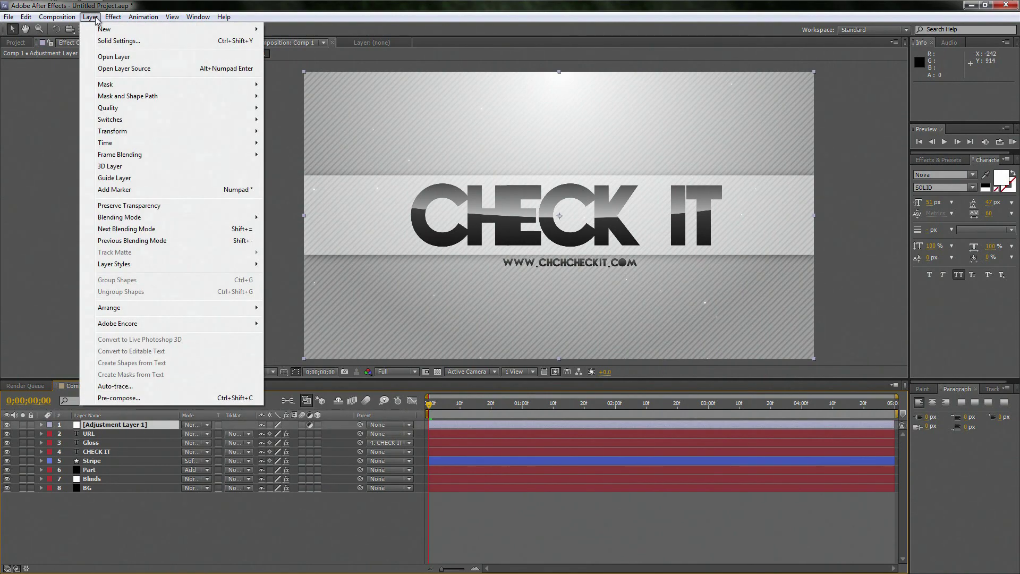
mouse_move(113, 16)
mouse_move(149, 94)
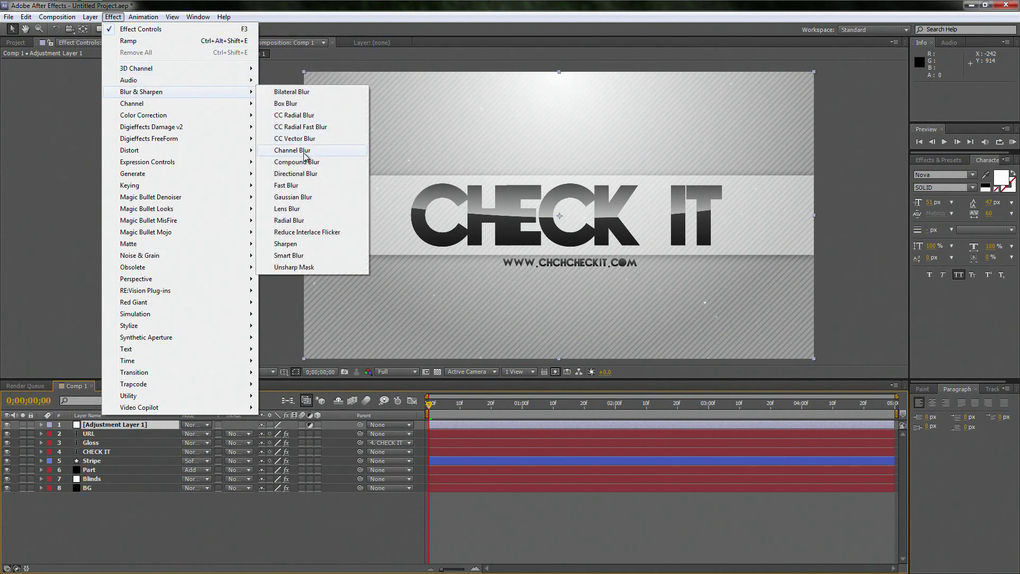
click(293, 197)
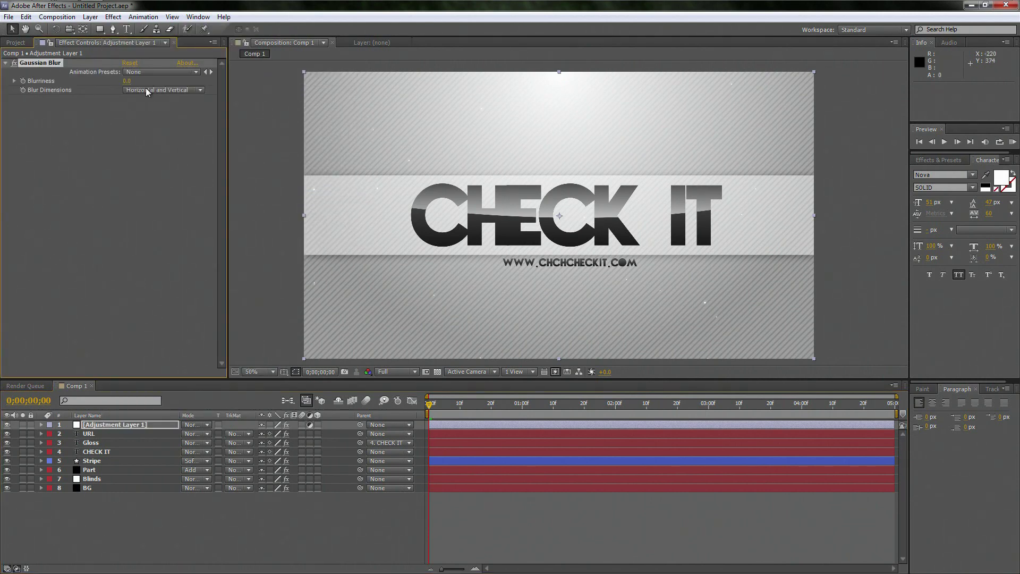
drag(130, 84, 183, 91)
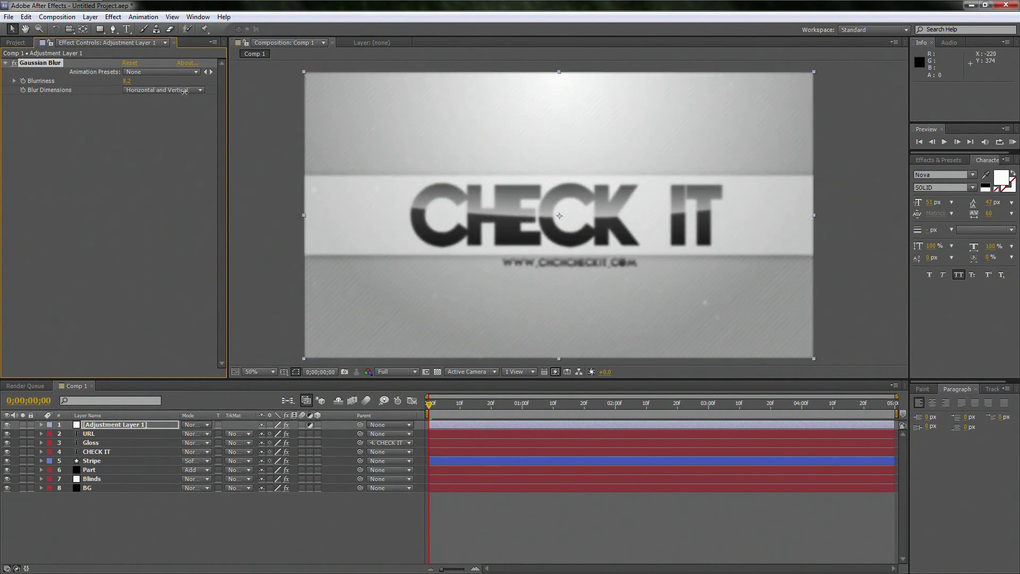
Step: Add a full-frame elliptical mask to the adjustment layer and invert it so only the edges are blurred
click(110, 430)
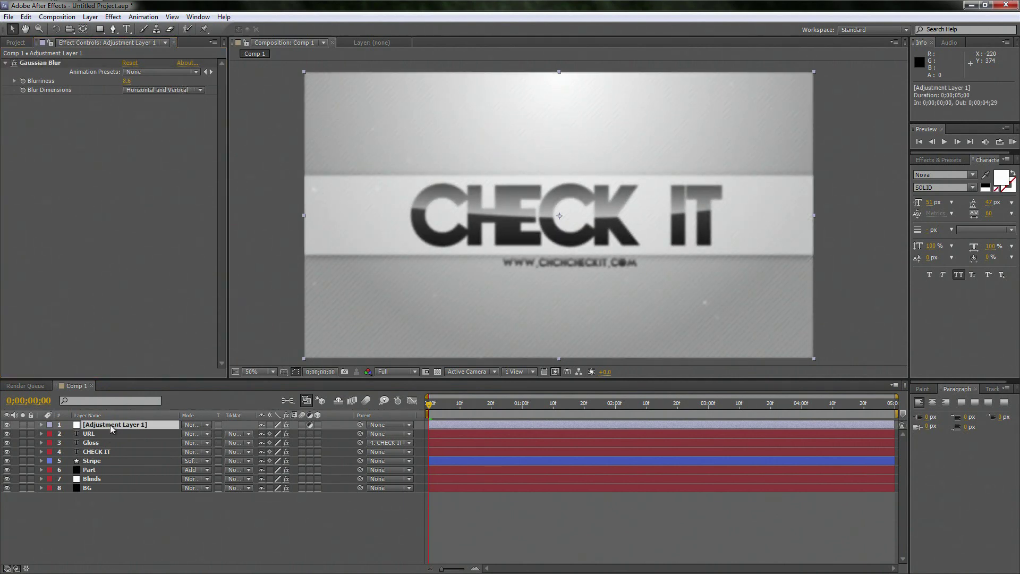
drag(99, 29, 142, 53)
double_click(99, 29)
key(v)
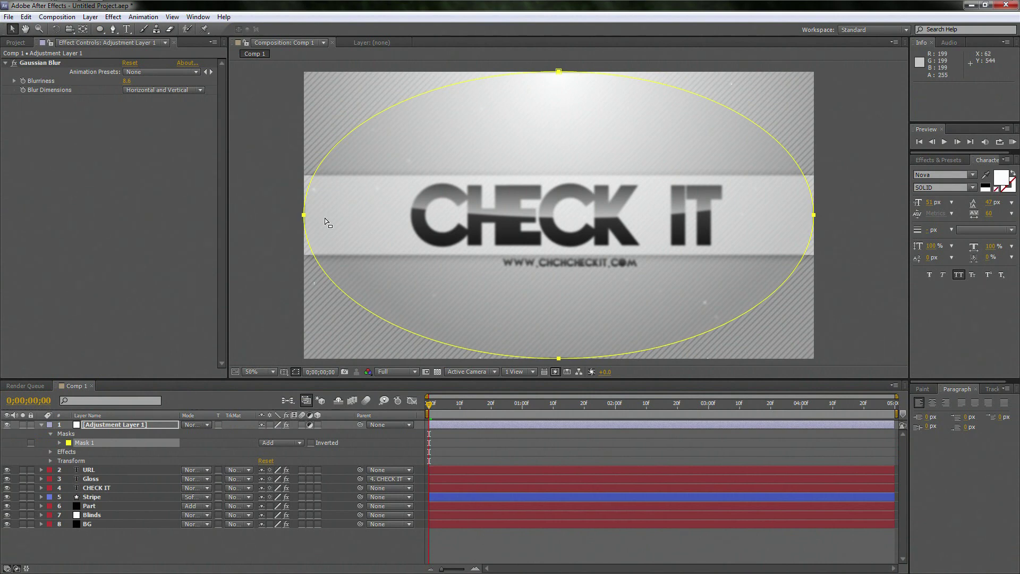
click(311, 442)
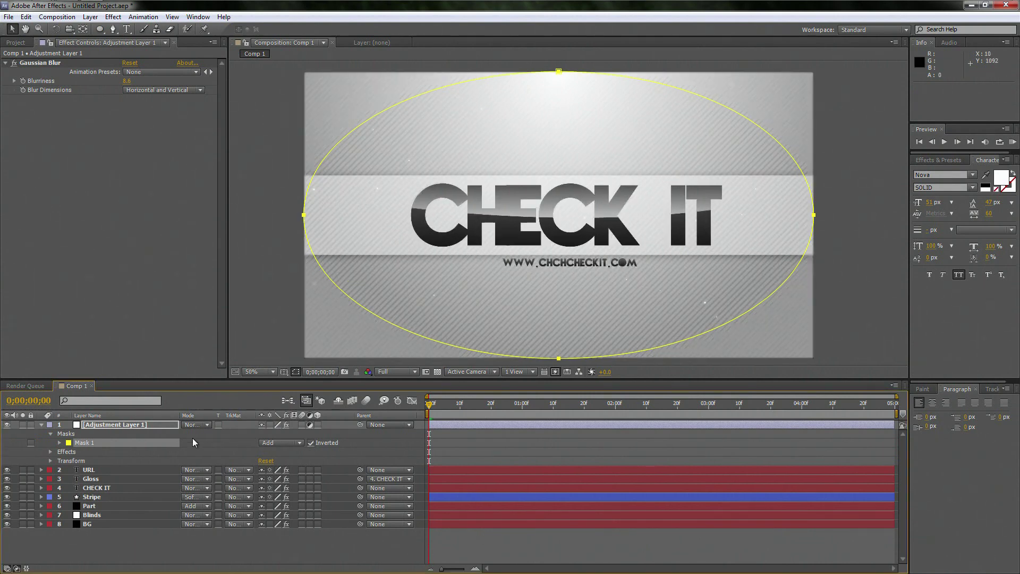
Step: Reveal the elliptical mask's properties and feather it by 797 pixels
click(59, 442)
drag(268, 461, 510, 463)
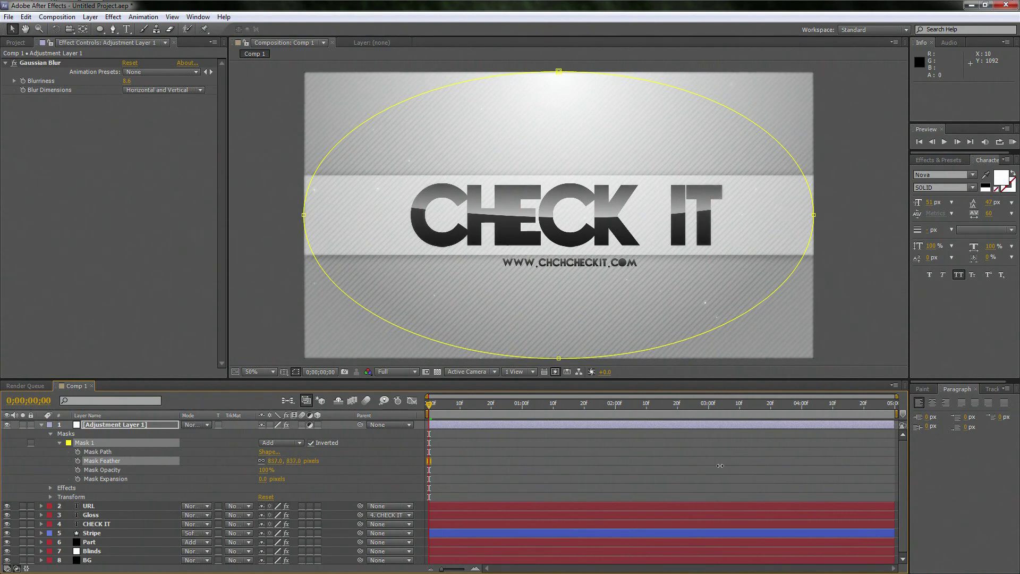
drag(261, 460, 250, 460)
key(period)
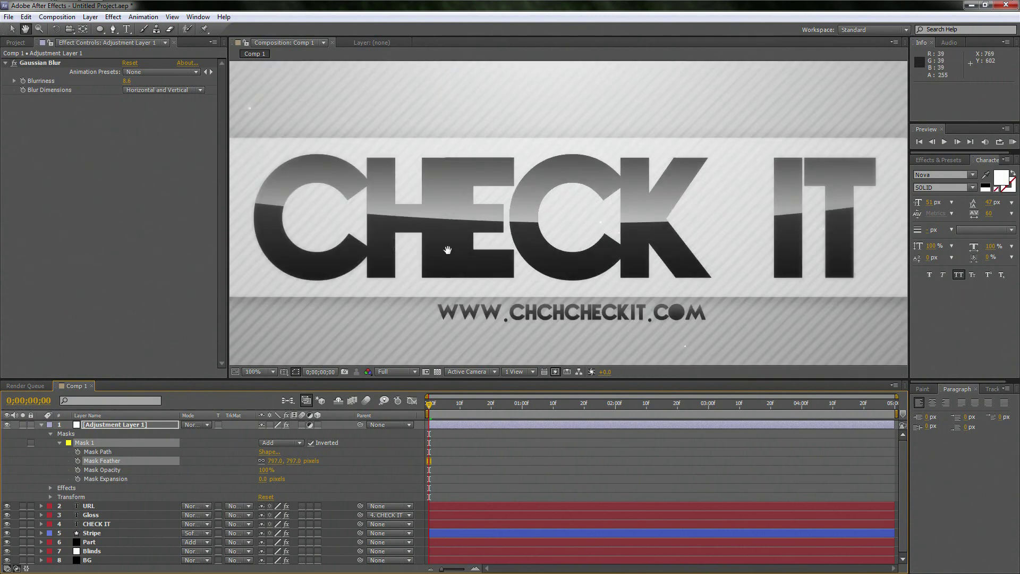
drag(452, 256, 470, 260)
key(comma)
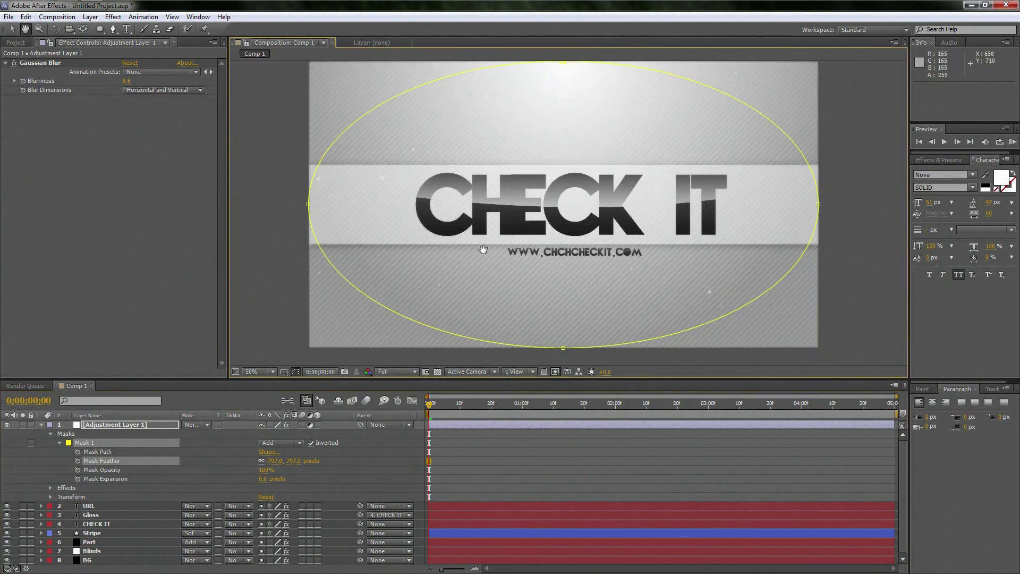
key(v)
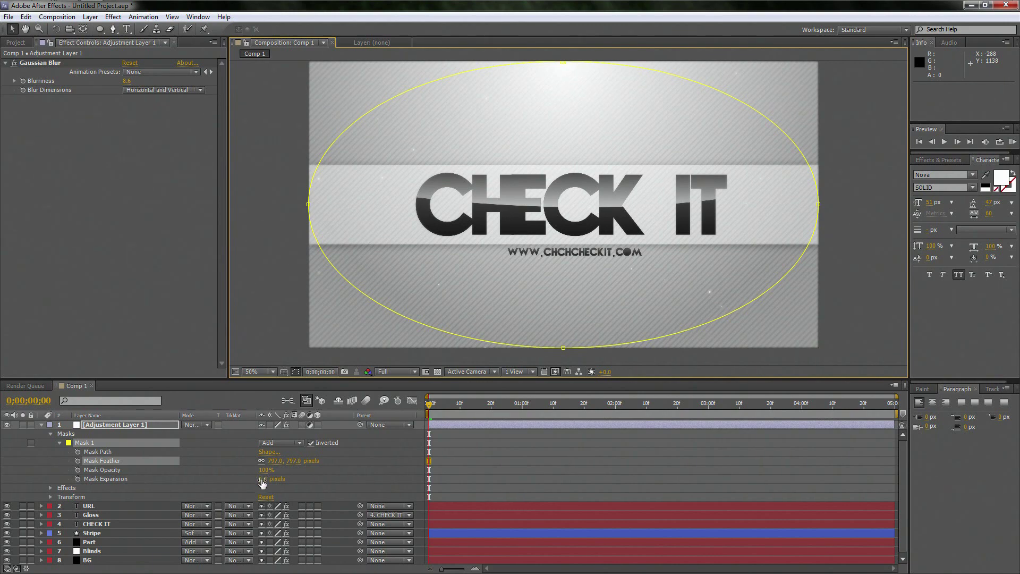
Step: Refine the mask to a 722-pixel feather and an expansion of about 119 pixels, and collapse the adjustment layer's properties
drag(263, 479, 257, 479)
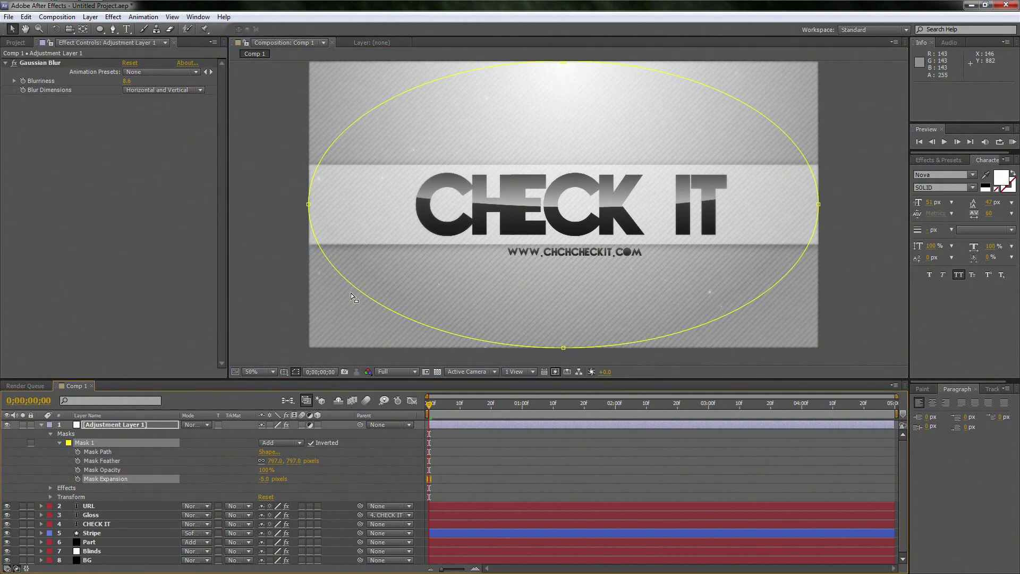
drag(272, 461, 226, 465)
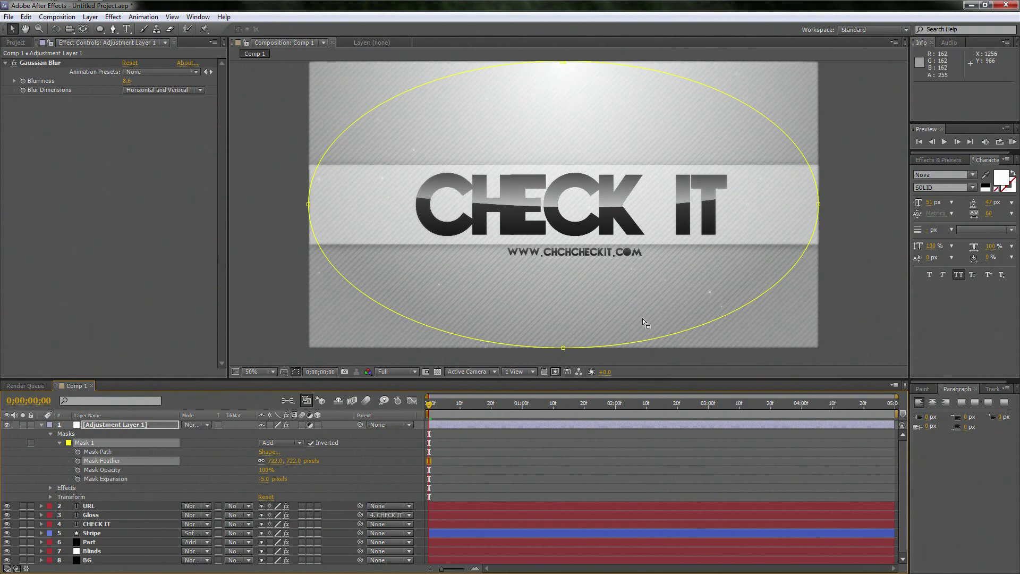
drag(264, 479, 231, 483)
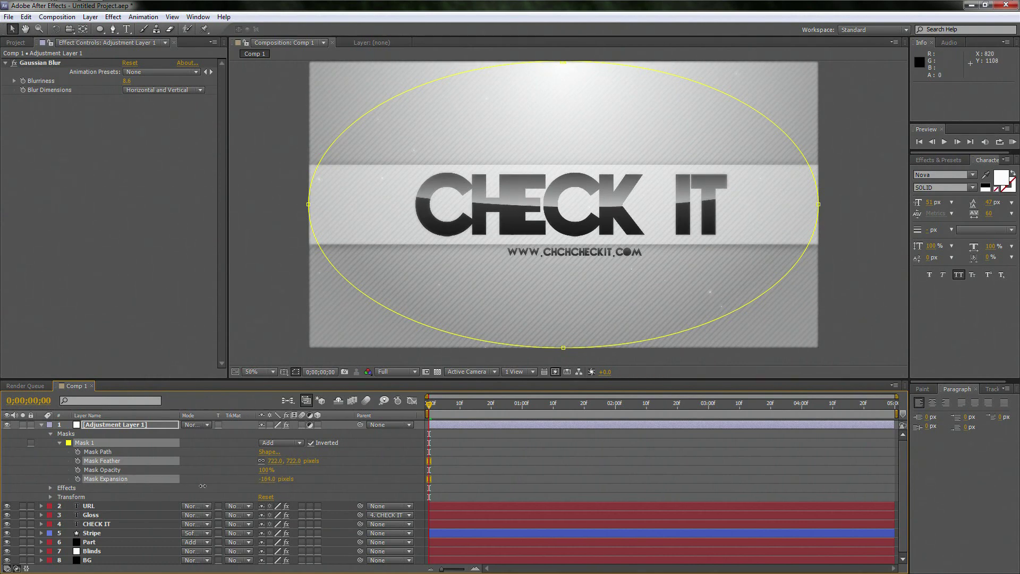
drag(346, 485, 406, 486)
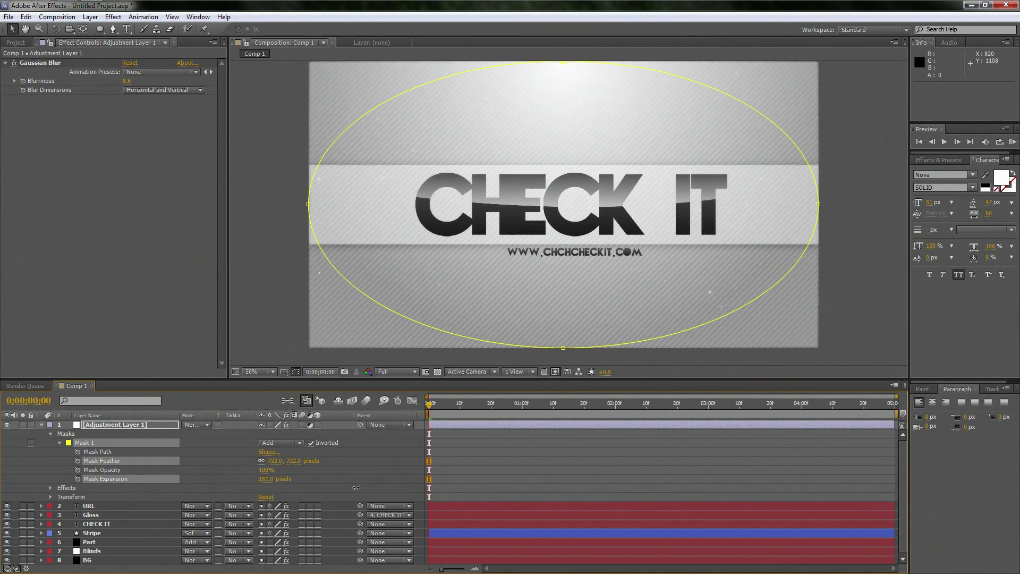
drag(339, 487, 340, 486)
key(comma)
key(period)
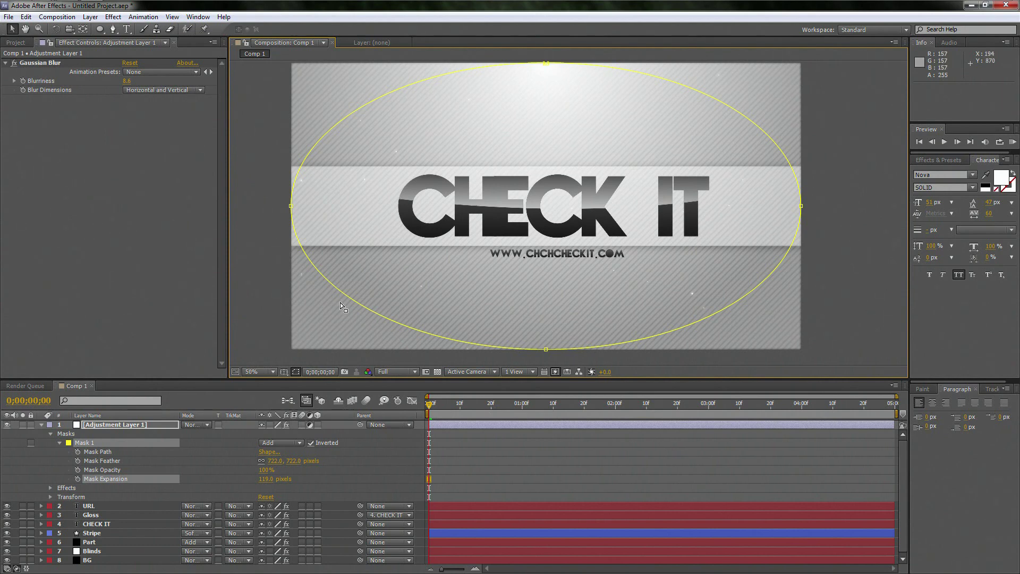
click(102, 428)
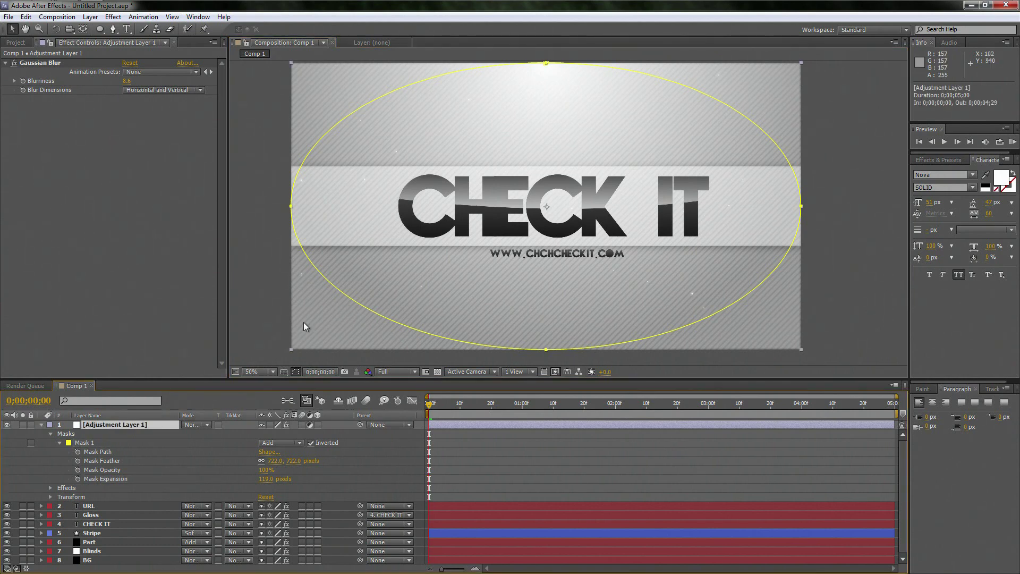
click(41, 425)
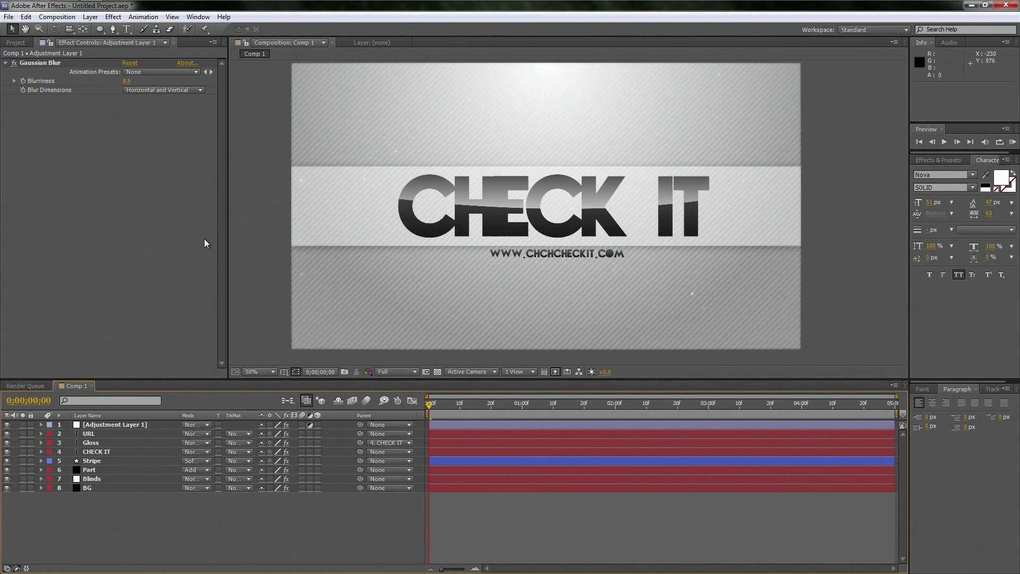
Step: Import the Grunge_03.jpg texture from the Grungy_Textures High/Color folder and place it in Comp 1 between the Blinds and BG layers
click(16, 42)
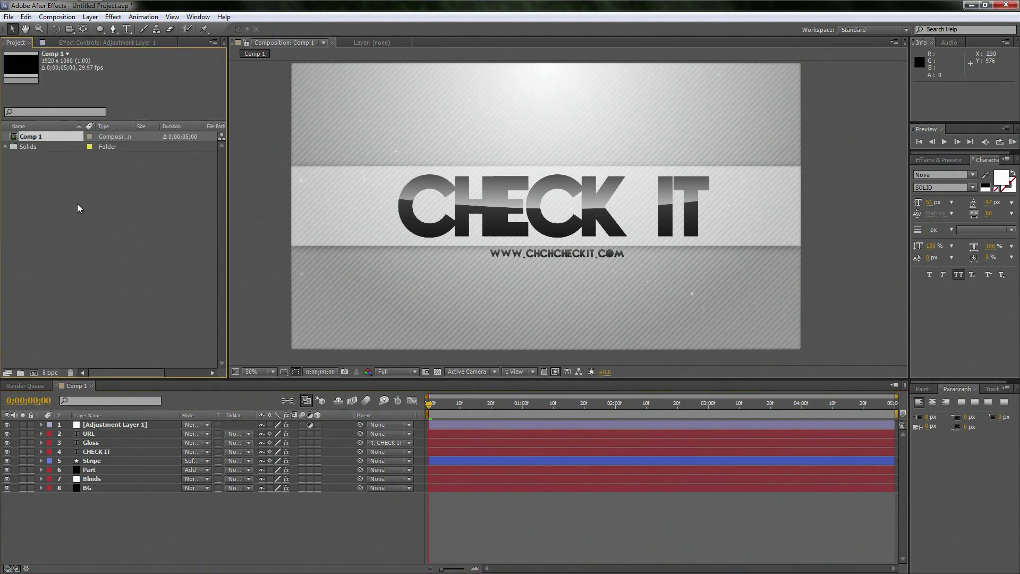
mouse_move(71, 6)
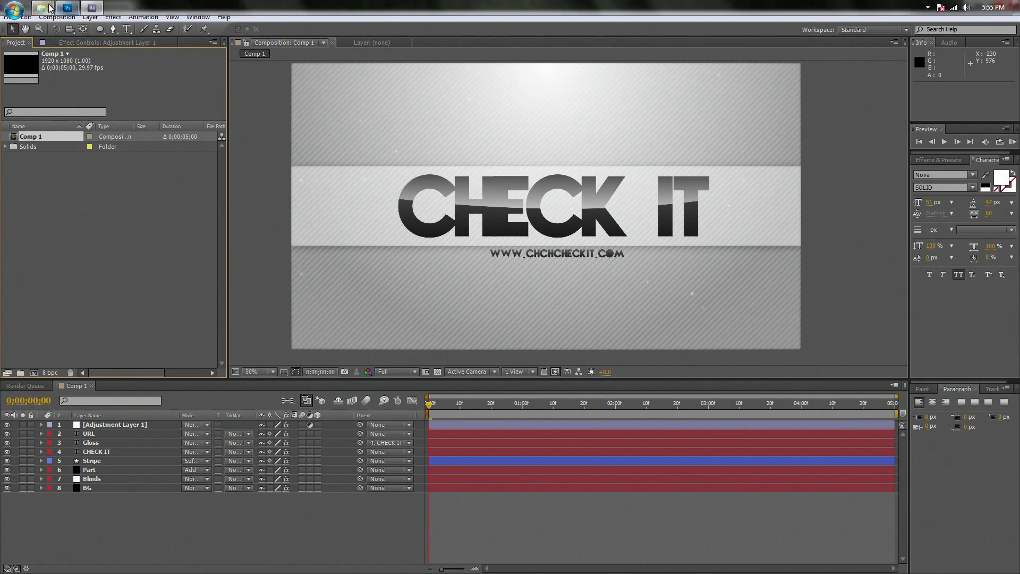
click(85, 68)
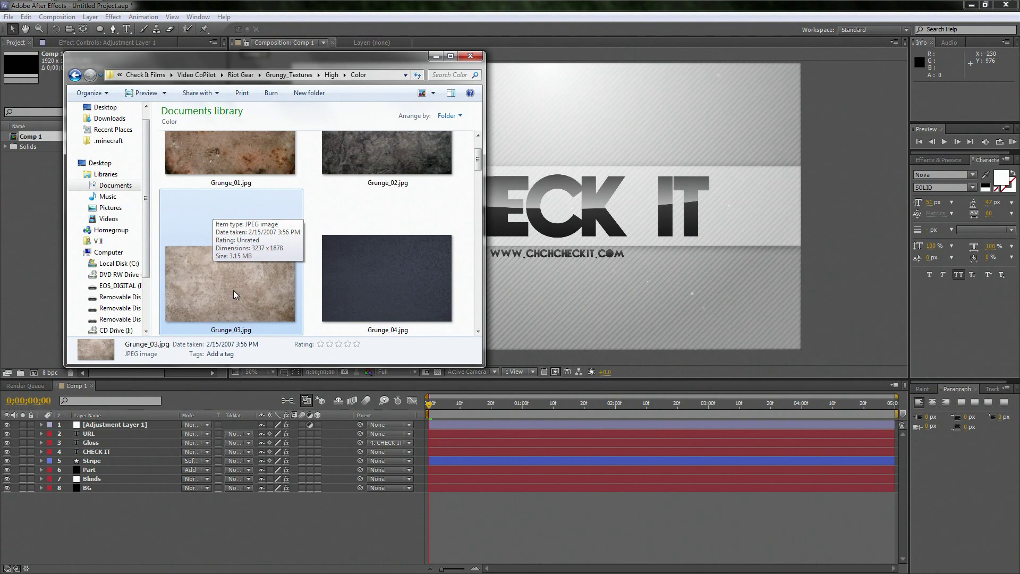
drag(244, 290, 38, 254)
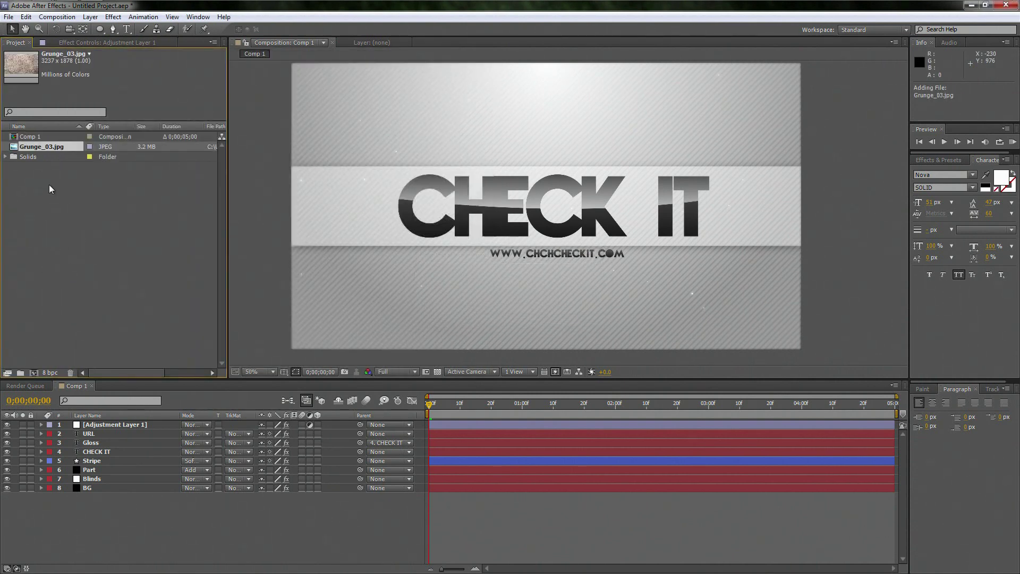
drag(43, 149, 121, 482)
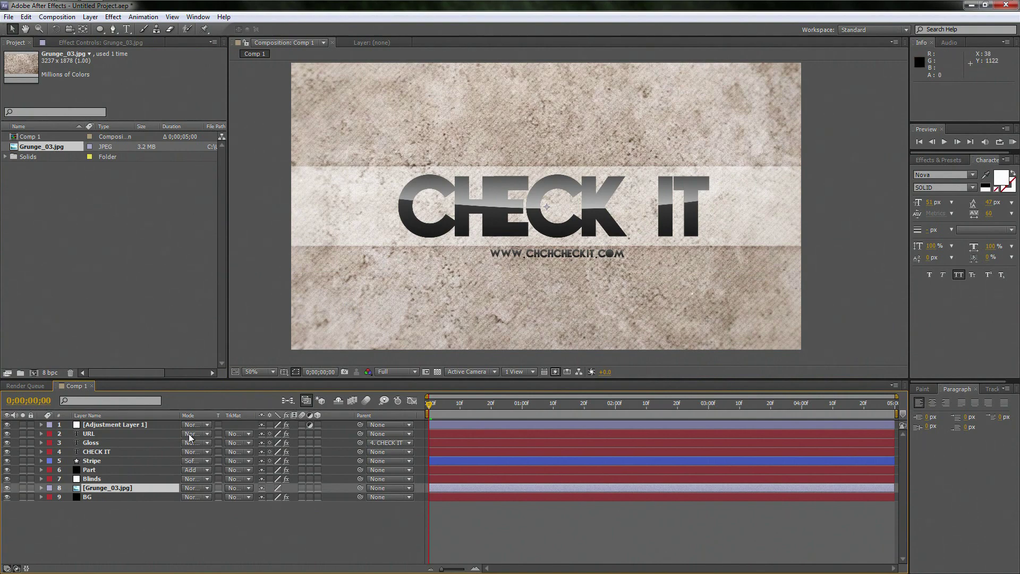
Step: Scale the Grunge_03.jpg layer down to 61%
key(s)
mouse_move(274, 498)
mouse_down()
mouse_move(227, 498)
mouse_move(253, 496)
mouse_up()
key(Return)
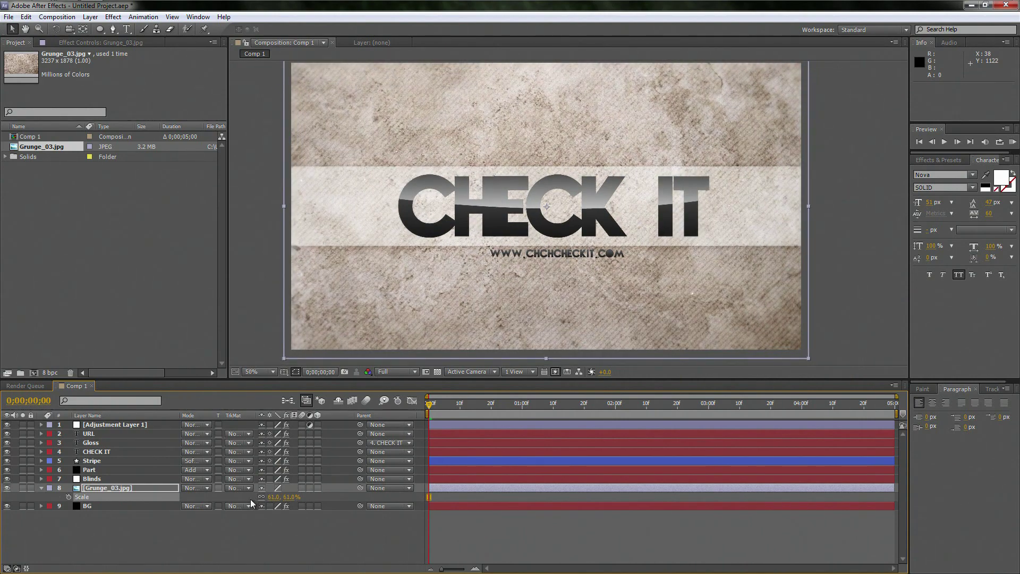
Step: Set the Grunge_03.jpg layer's blending mode to Soft Light and deselect the layer
key(F4)
key(F4)
key(F4)
key(F4)
key(F4)
key(F4)
click(194, 489)
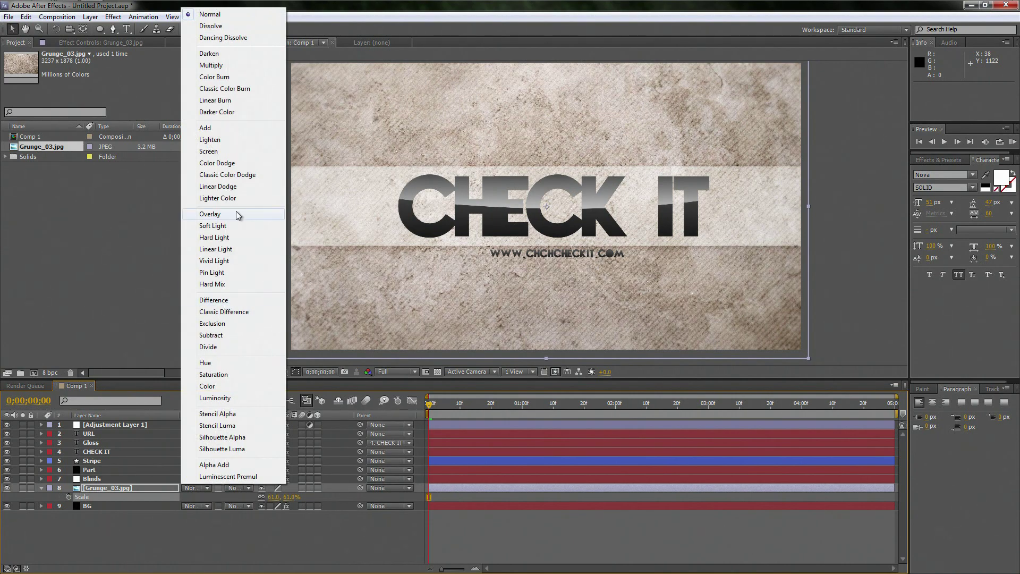
click(224, 223)
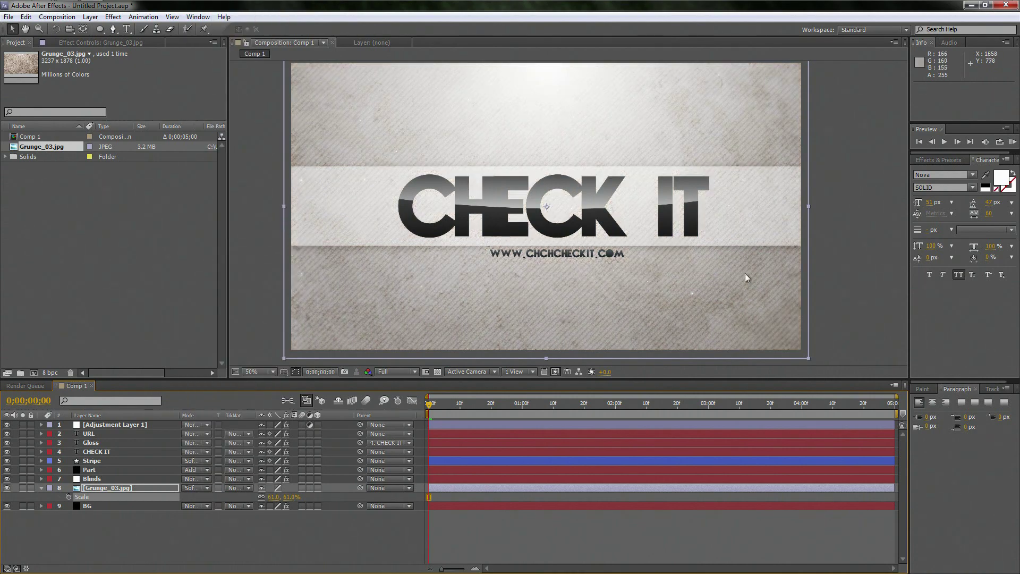
click(843, 269)
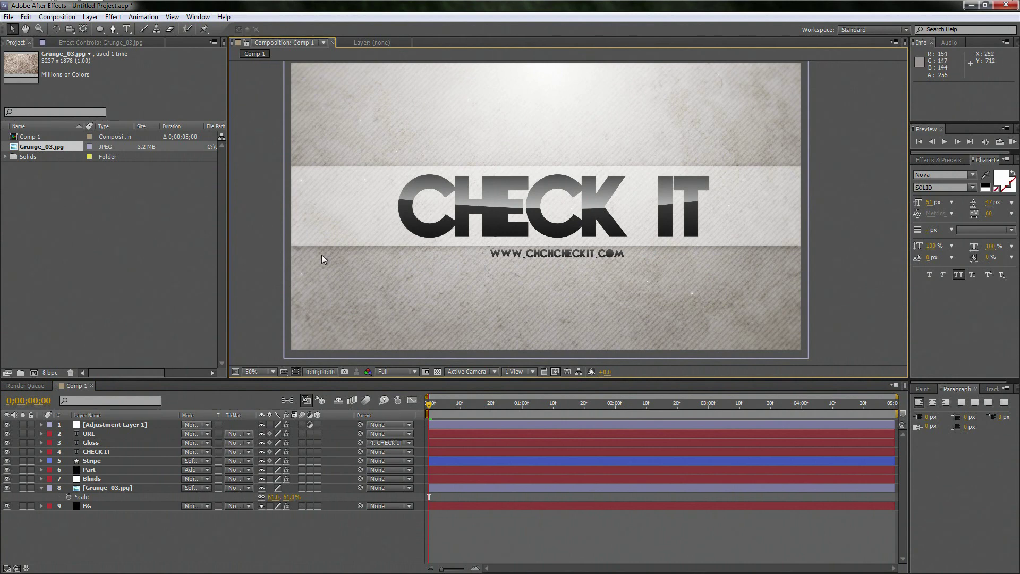
Step: Enable position keyframes on the CHECK IT layer at 0;00;00;00 and move the text horizontally off-frame to about -1336, 680
click(101, 451)
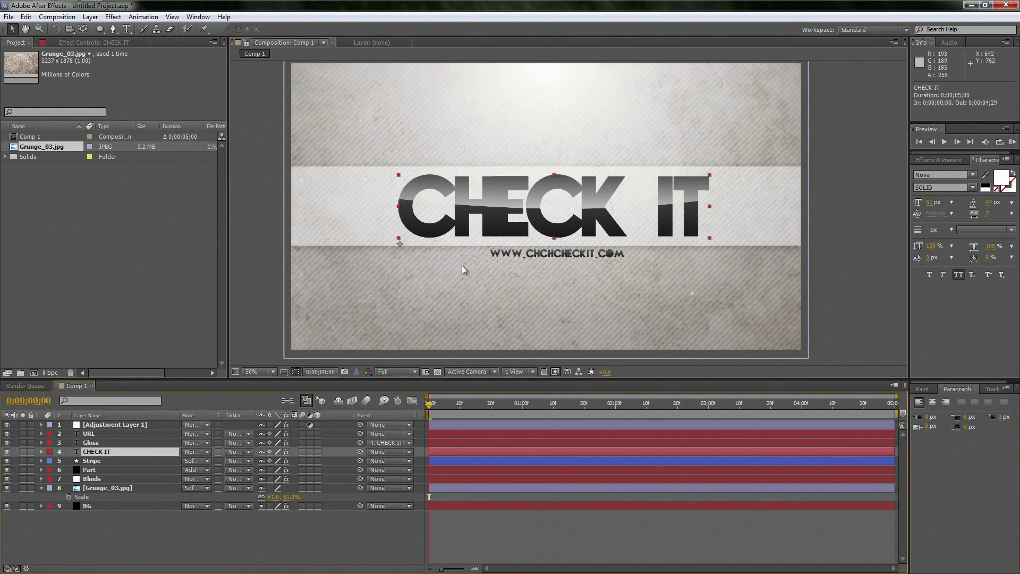
key(h)
drag(652, 236, 658, 238)
key(v)
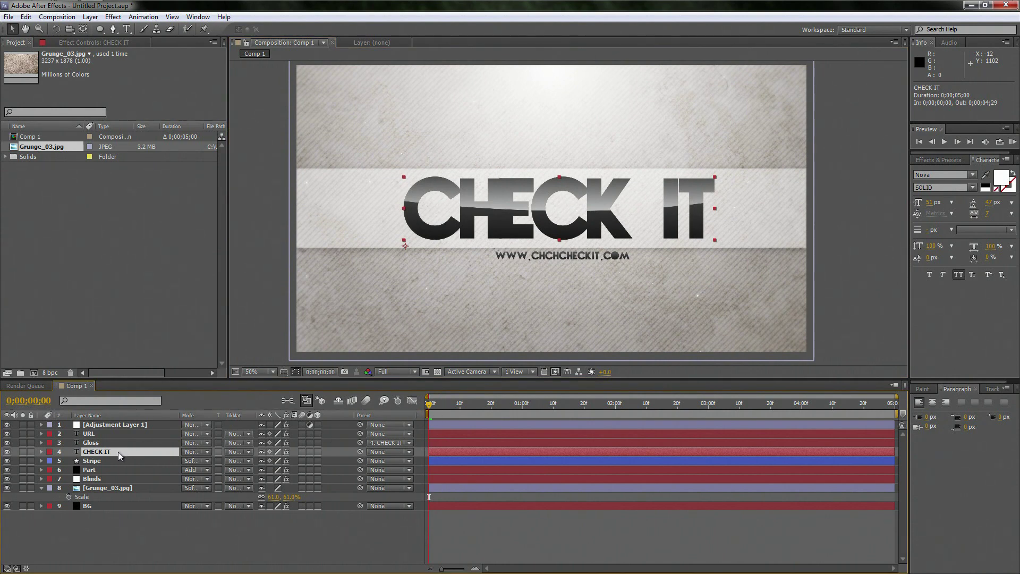
key(p)
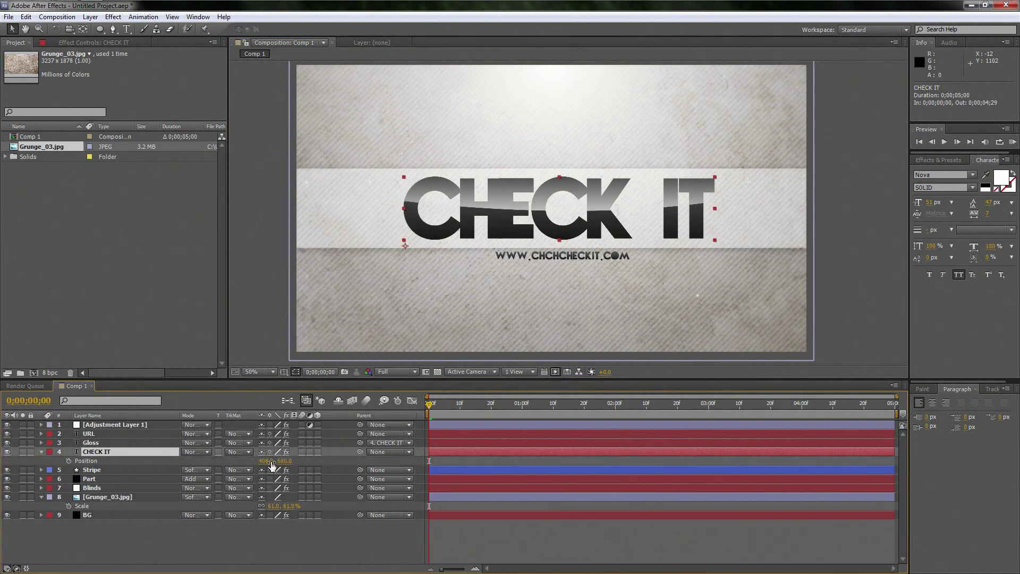
click(71, 460)
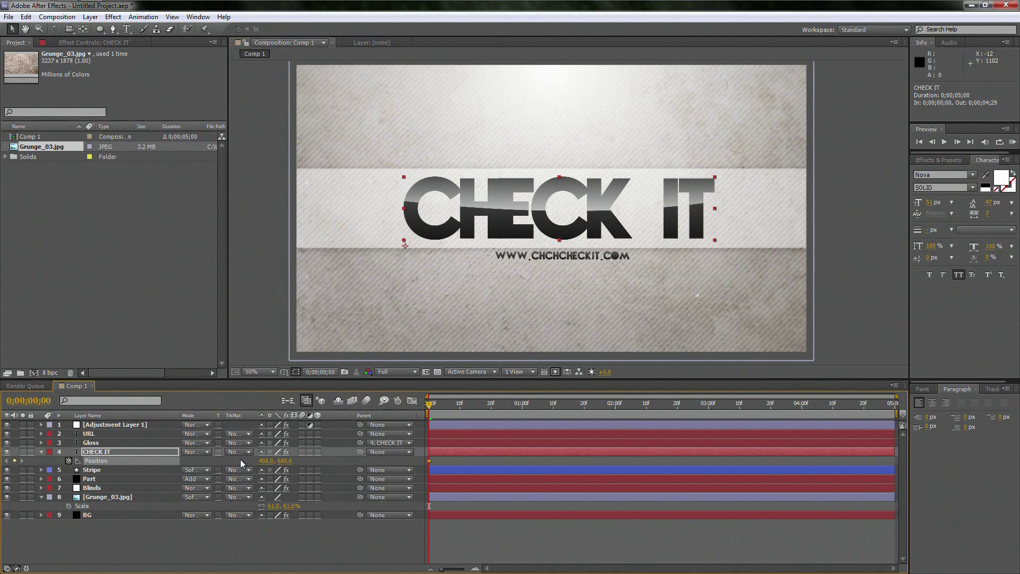
click(518, 232)
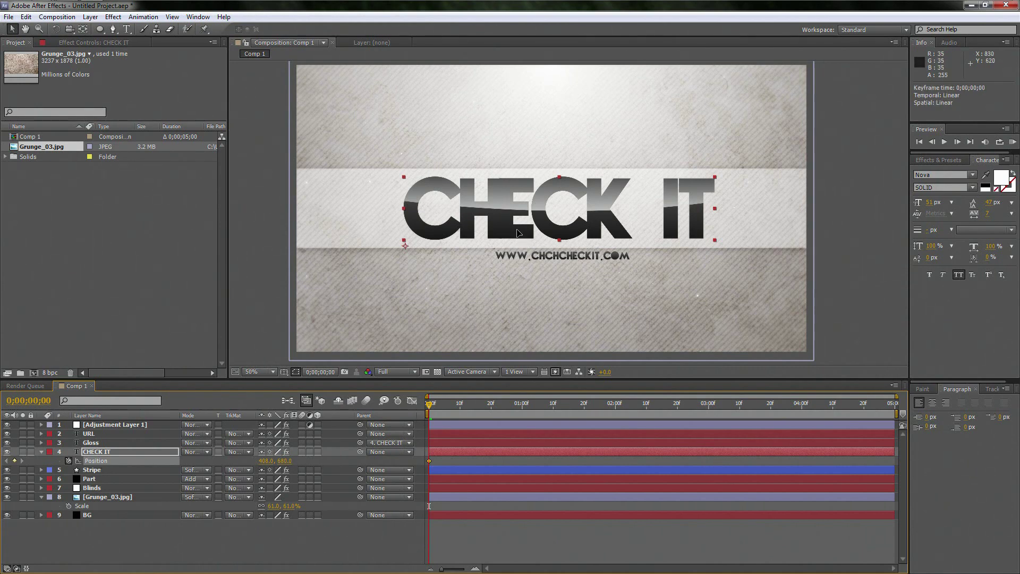
drag(518, 233, 72, 229)
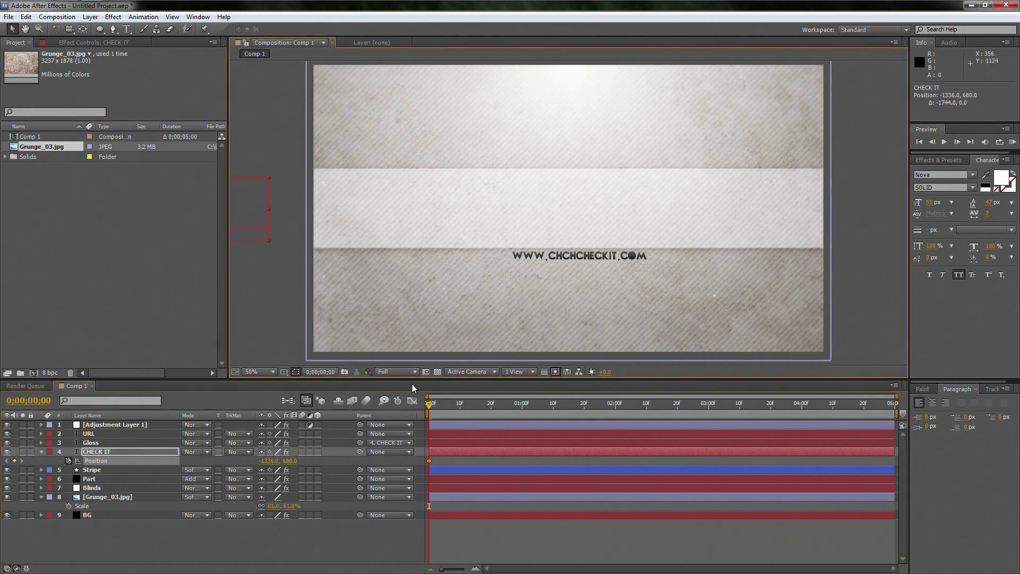
Step: At 0;00;00;14, keyframe the CHECK IT text back inside the frame at about 372, 680
drag(430, 407, 471, 414)
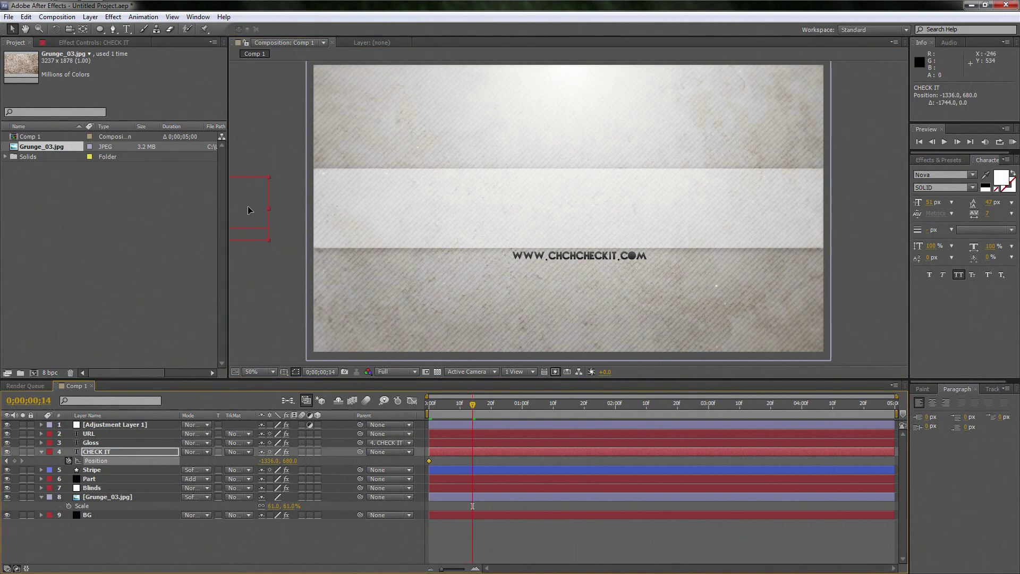
drag(269, 218, 703, 219)
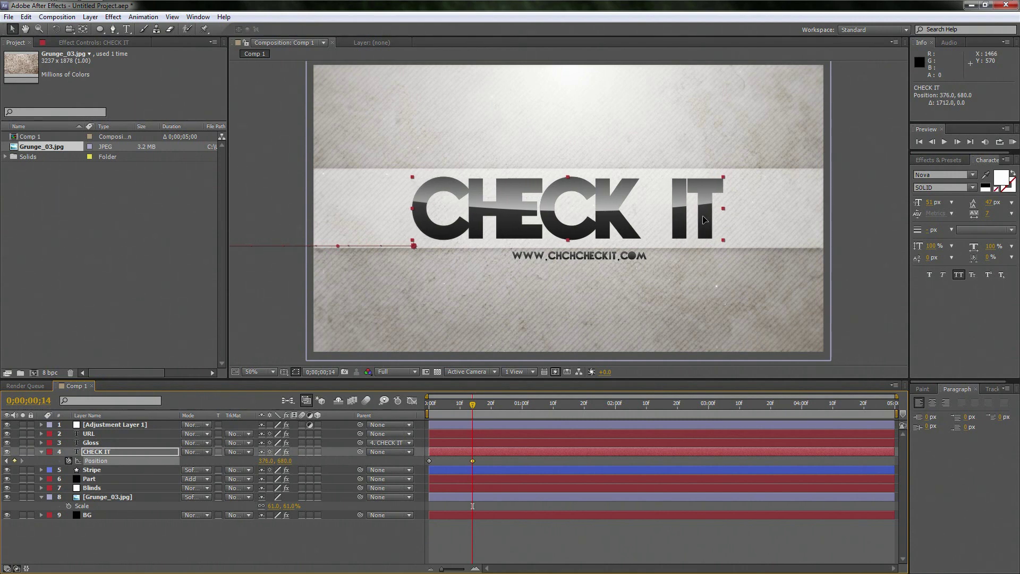
drag(704, 219, 703, 219)
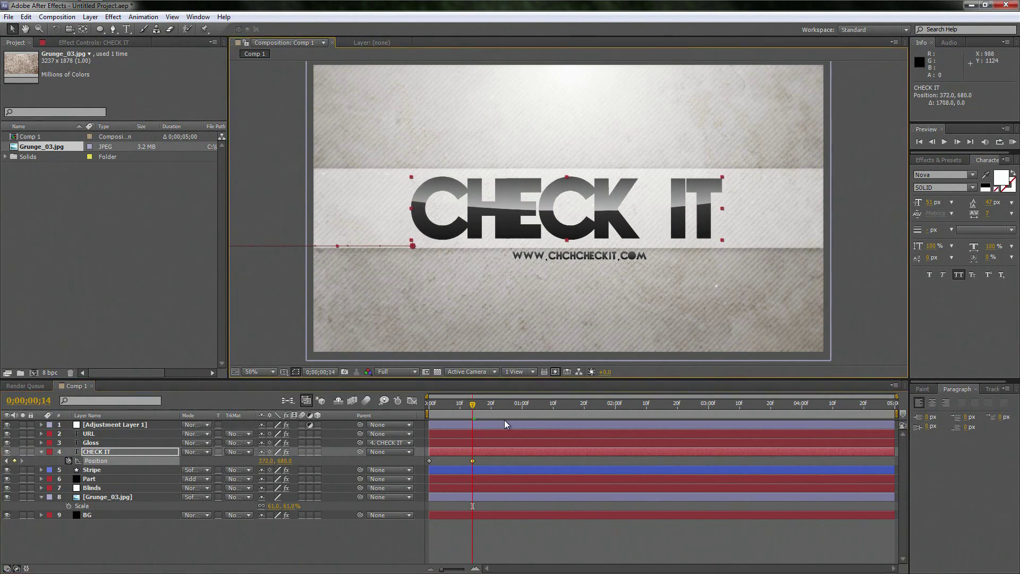
Step: Keyframe the CHECK IT text's slow drift to 428, 680 at 0;00;04;18 and its exit to 2140, 680 at 0;00;04;29
drag(476, 409, 858, 415)
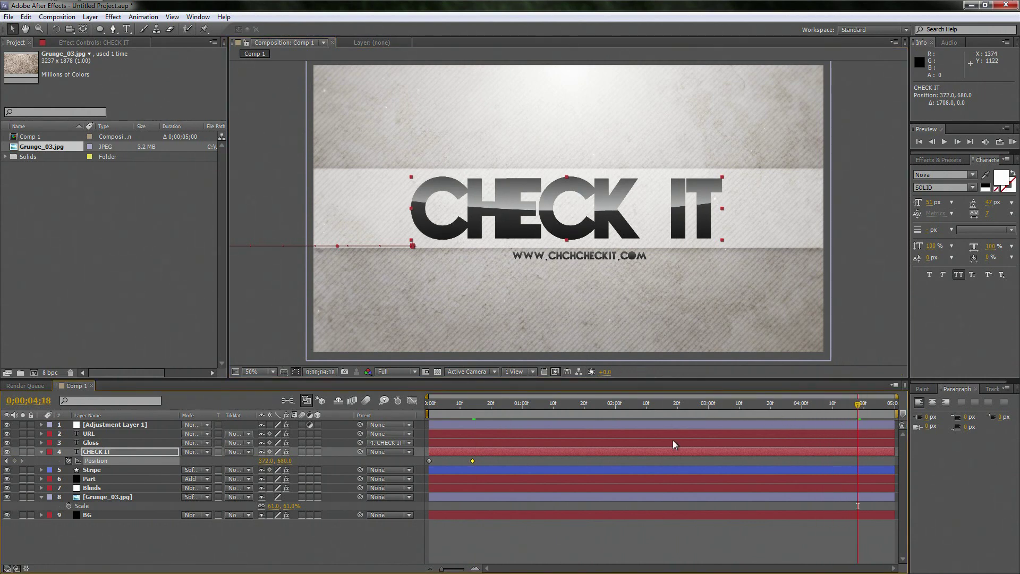
drag(502, 226, 517, 226)
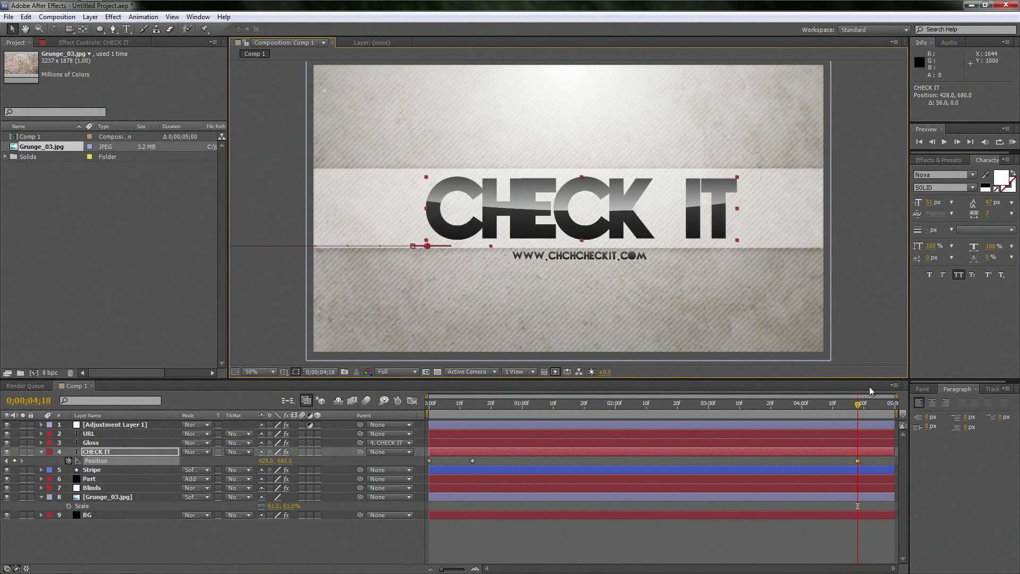
key(End)
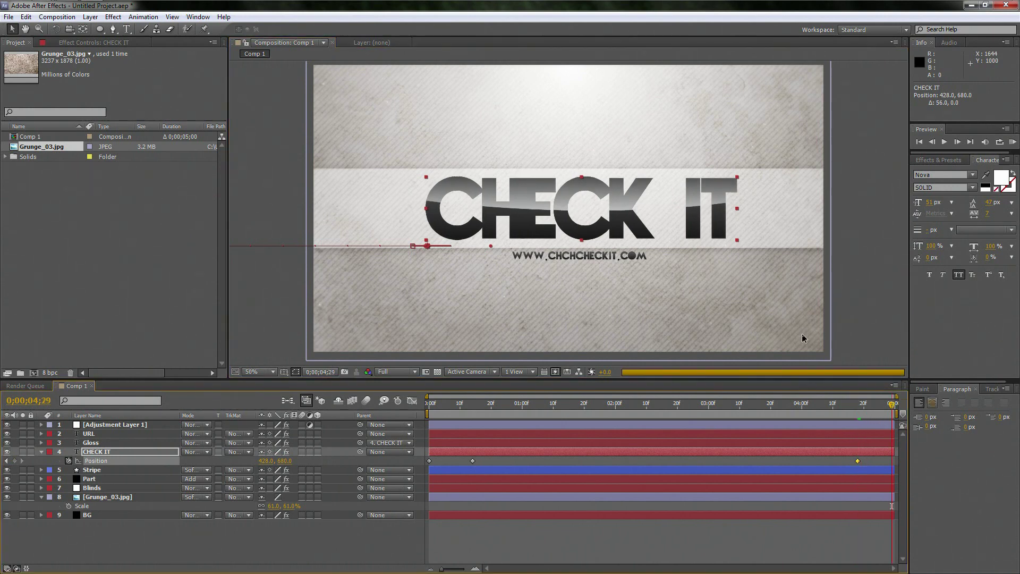
drag(545, 226, 998, 231)
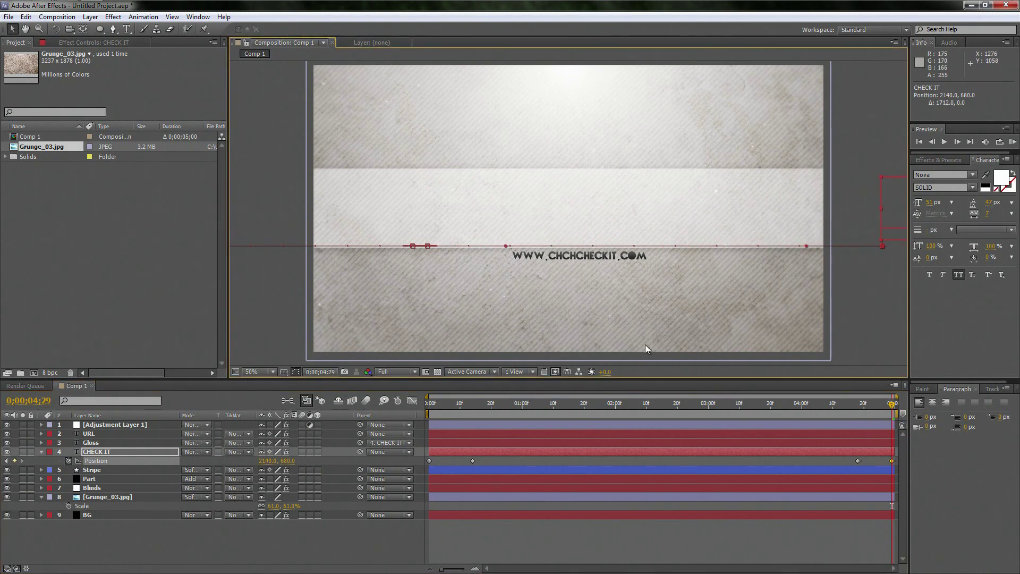
Step: Set the spatial interpolation of the CHECK IT layer's two middle position keyframes to Linear
drag(893, 408, 646, 424)
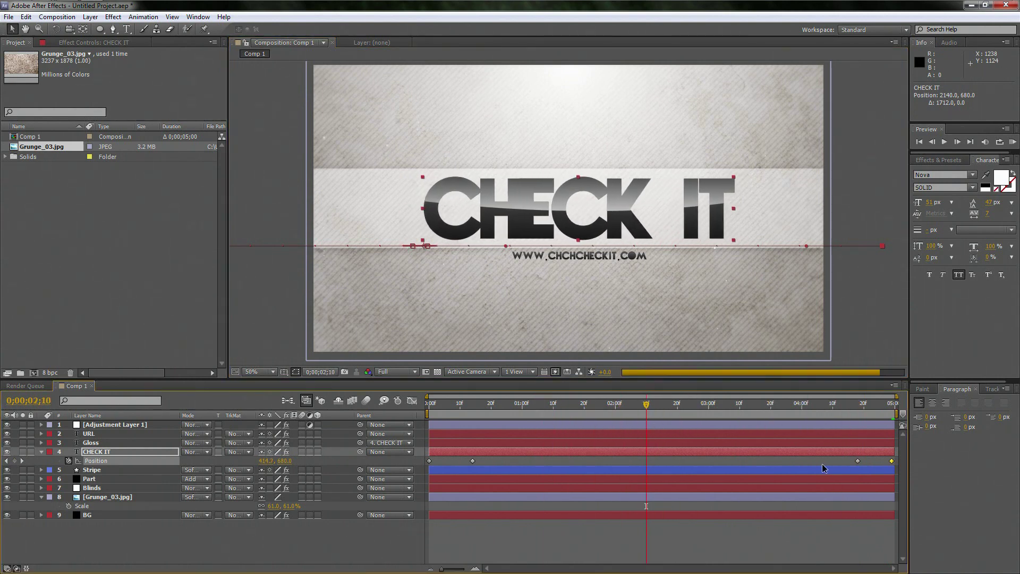
drag(868, 457, 464, 468)
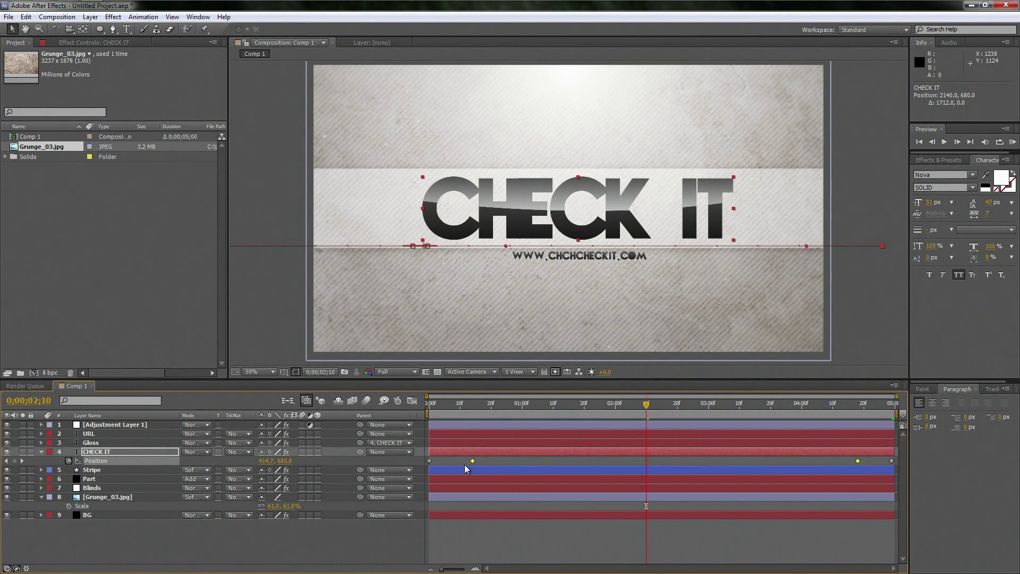
click(472, 461)
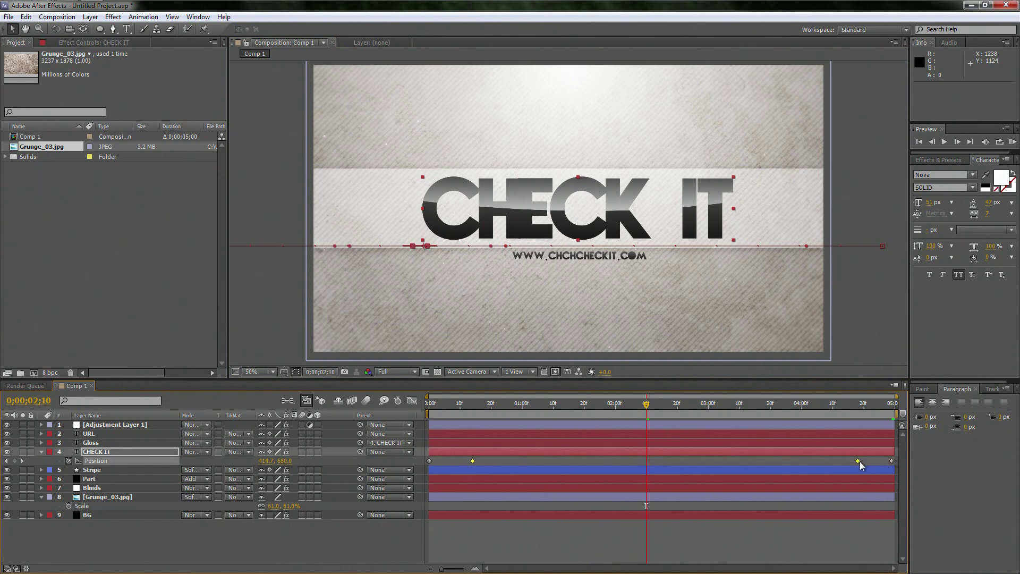
mouse_move(859, 463)
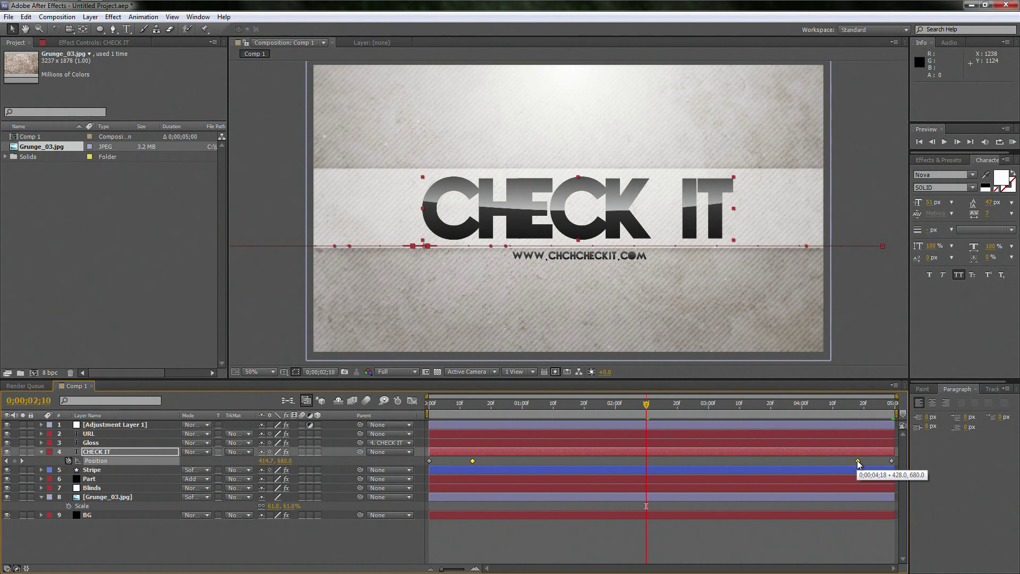
right_click(858, 461)
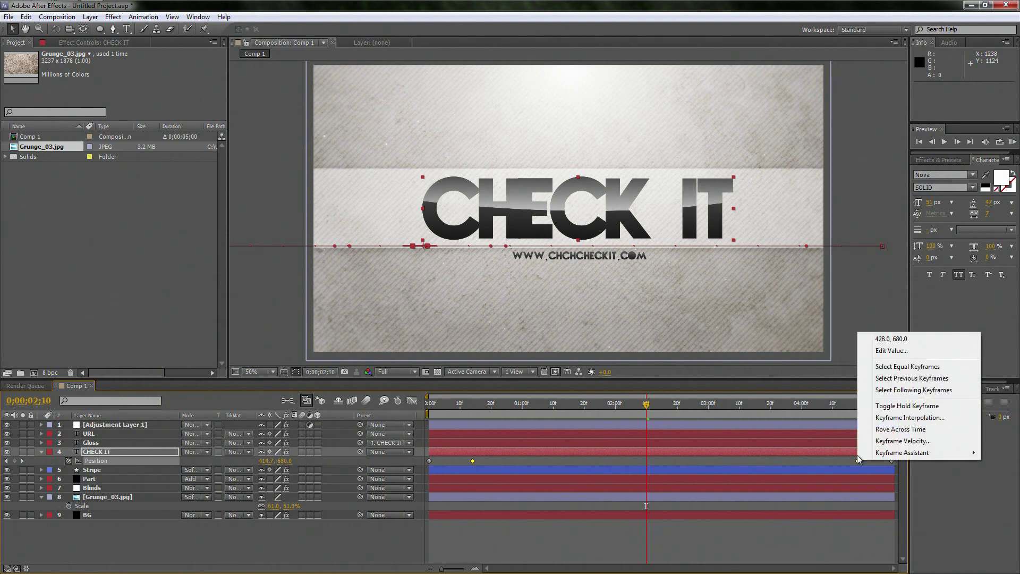
click(899, 418)
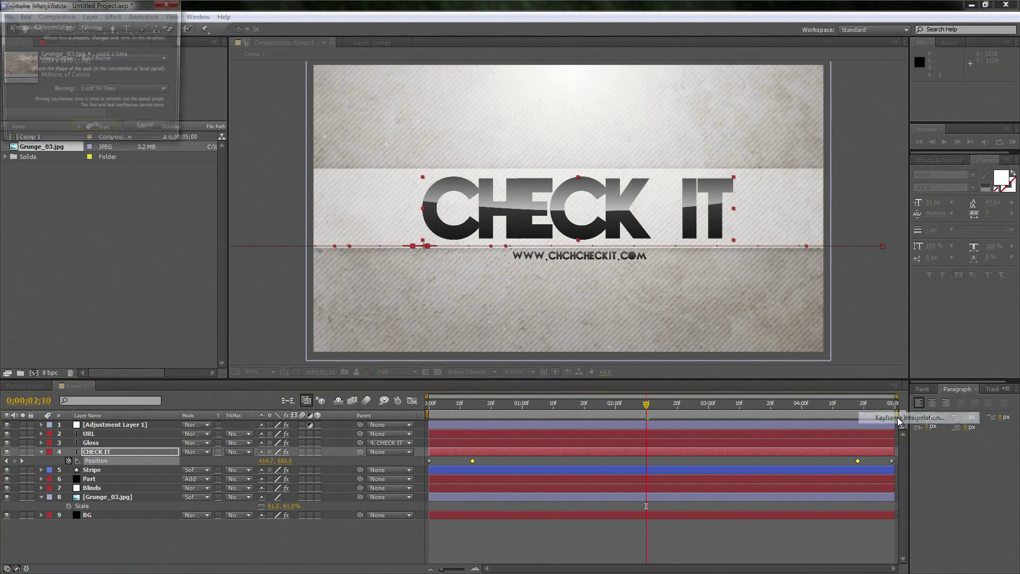
click(98, 59)
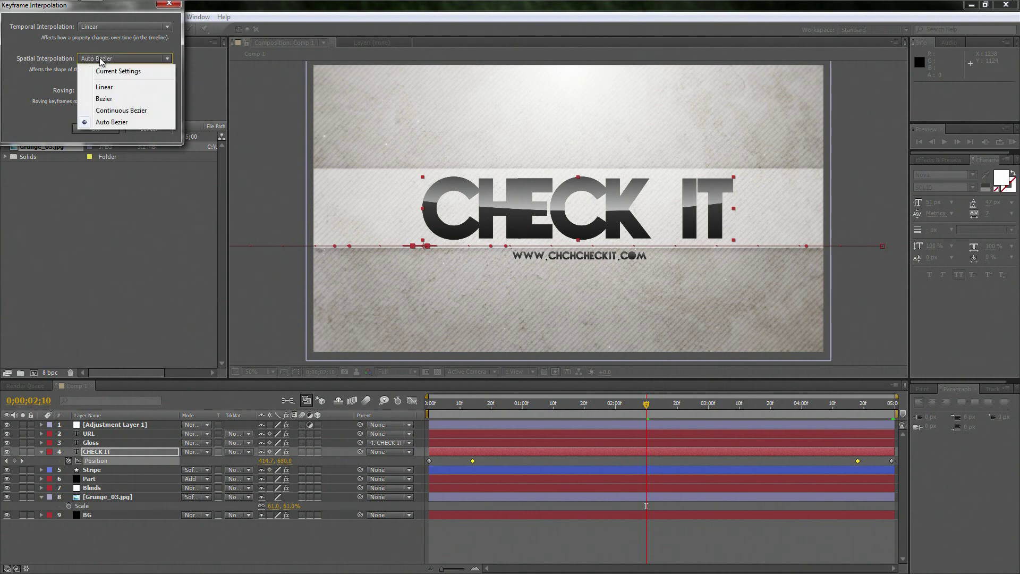
click(104, 91)
click(95, 129)
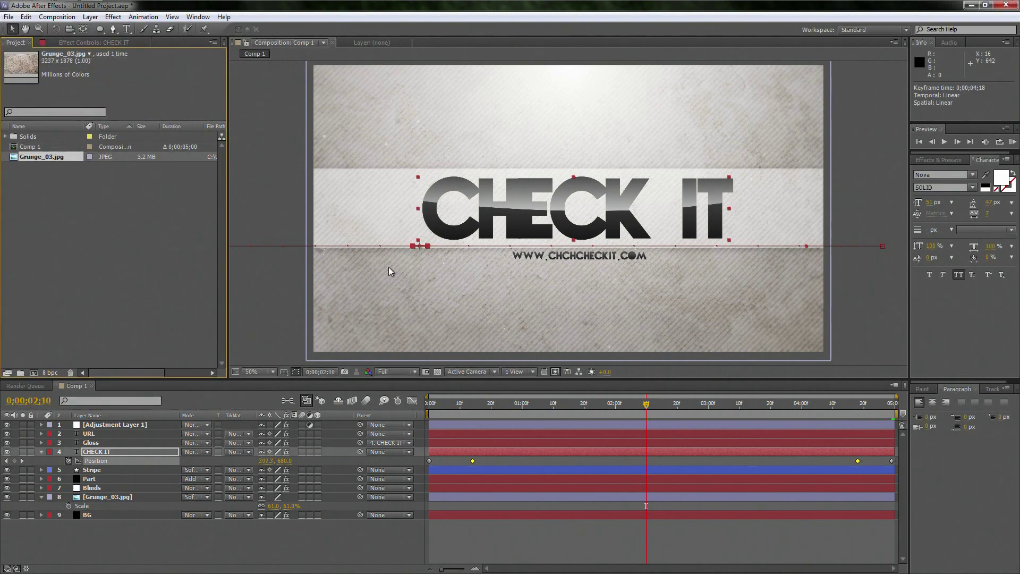
Step: Convert the CHECK IT position keyframe at 0;00;00;14 to temporal Auto Bezier, check the motion and collapse the layer
click(643, 406)
drag(560, 408, 482, 465)
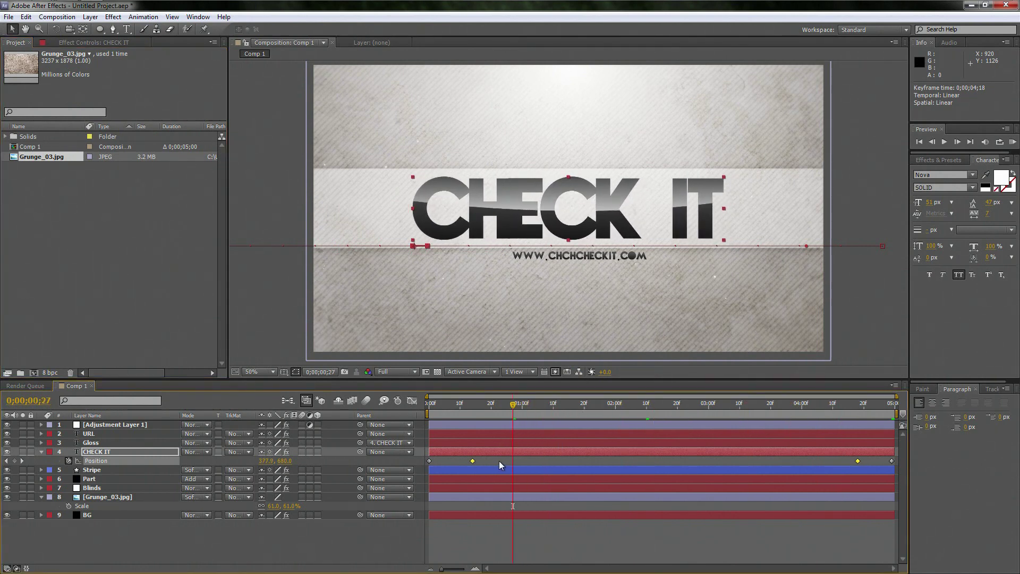
ctrl+click(473, 460)
drag(513, 413, 500, 453)
click(41, 451)
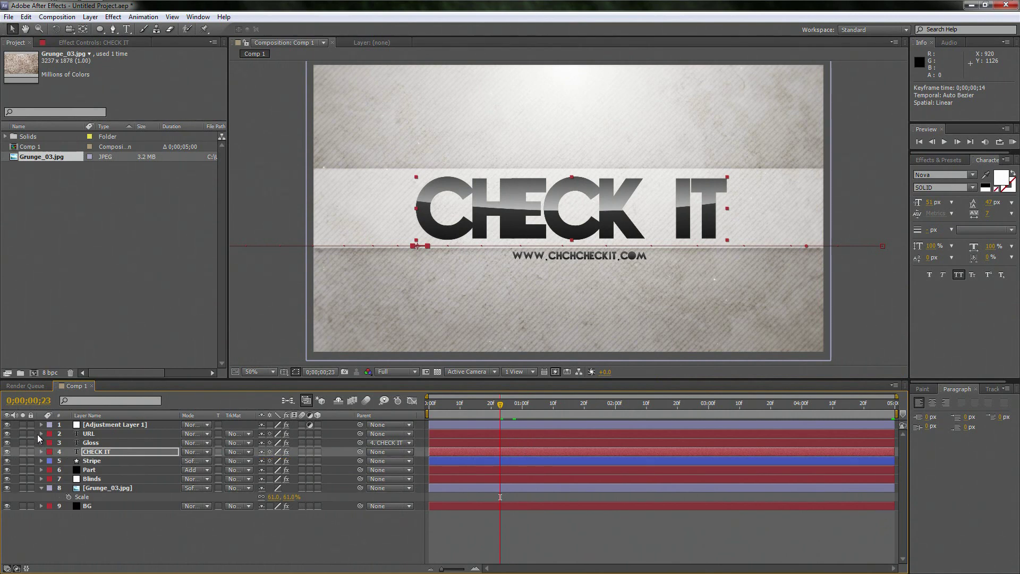
Step: Start keyframing the URL layer's position at 0;00;00;00, placing the text beyond the frame's right edge at 2024, 736
click(40, 434)
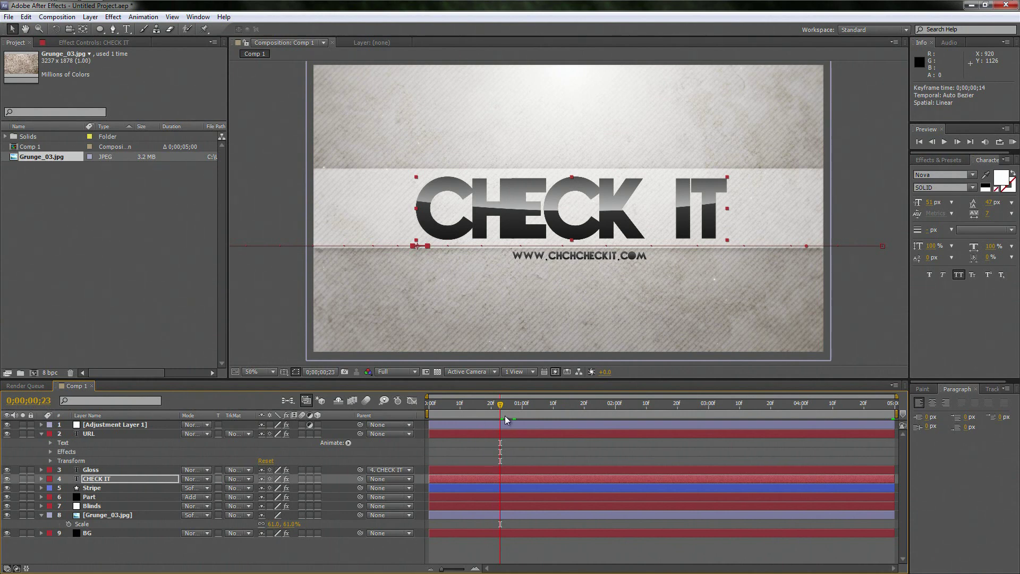
drag(500, 407, 428, 407)
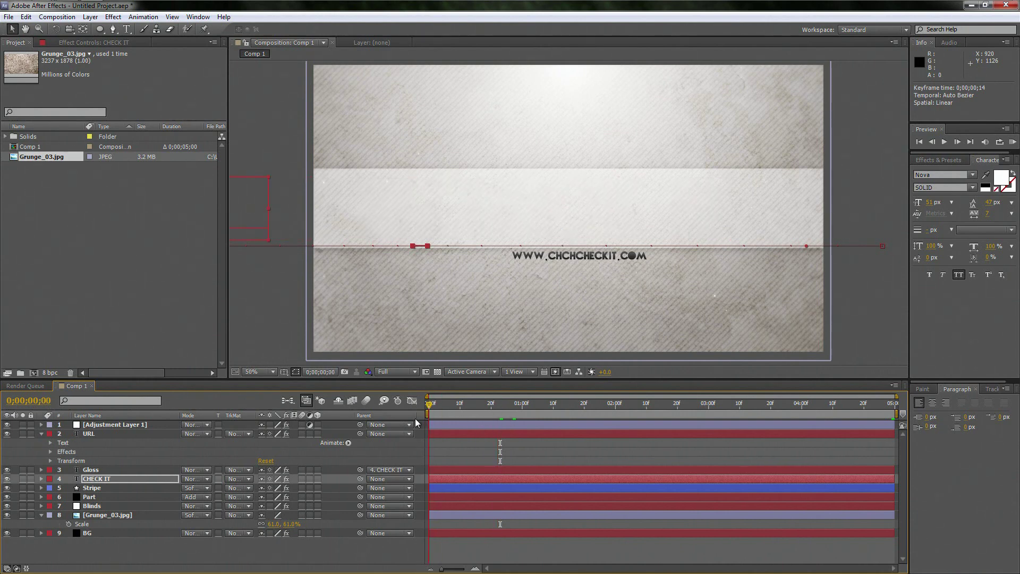
click(97, 434)
key(p)
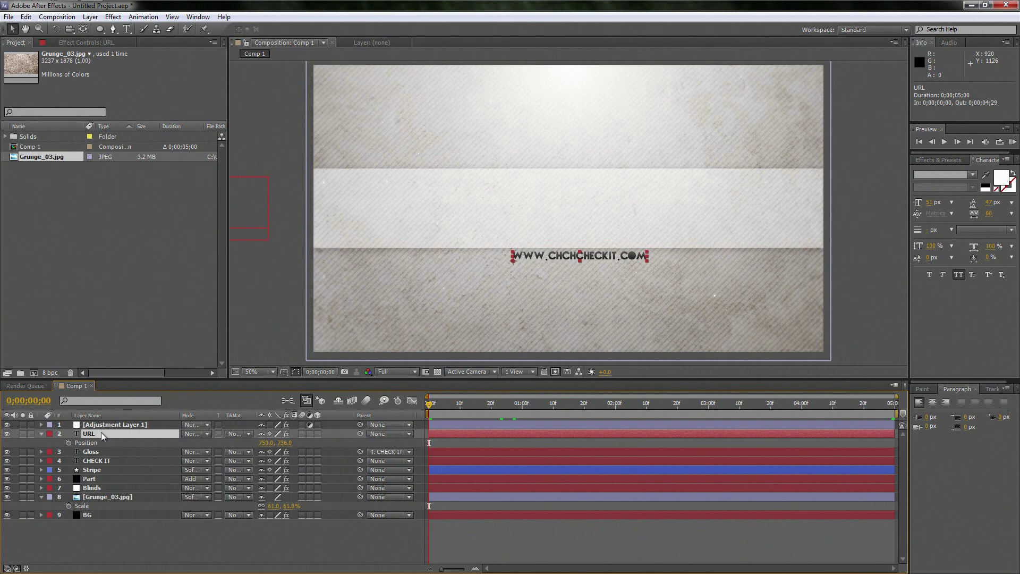
click(68, 442)
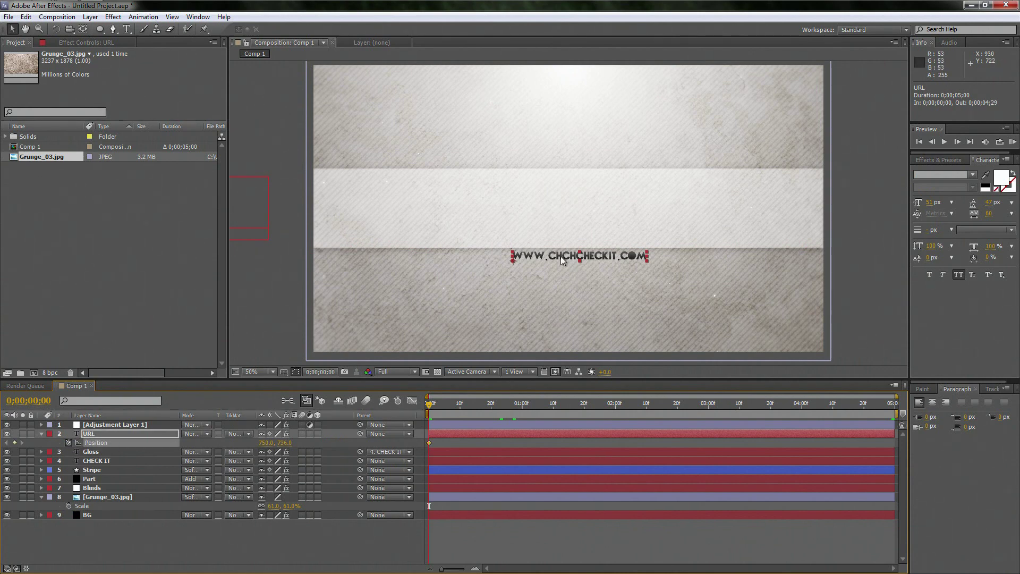
drag(561, 259, 890, 267)
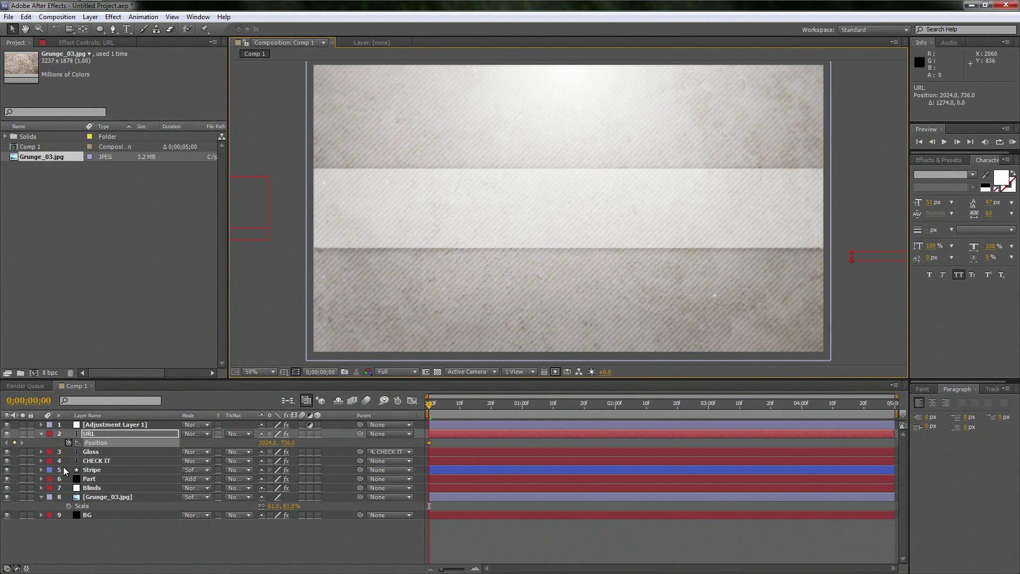
Step: At 0;00;00;14, matching the second CHECK IT position keyframe, keyframe the URL text back inside the frame at about 738, 736
click(41, 461)
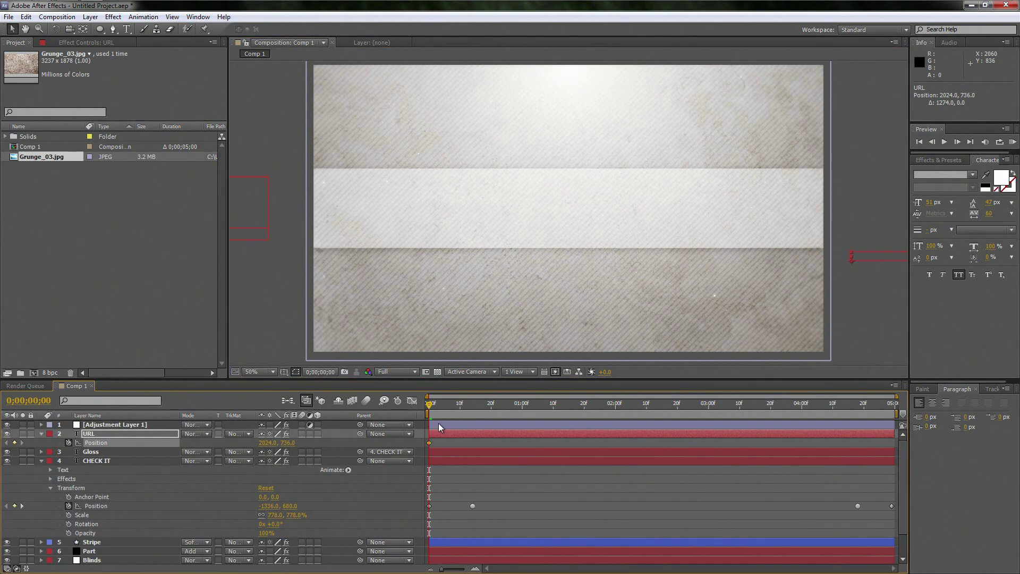
drag(429, 403, 474, 407)
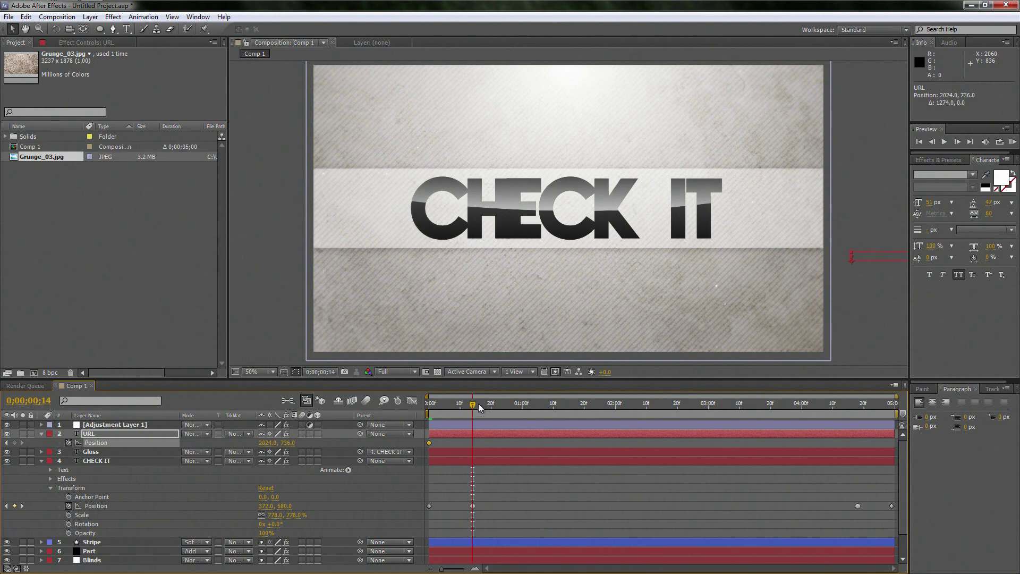
drag(874, 257, 534, 268)
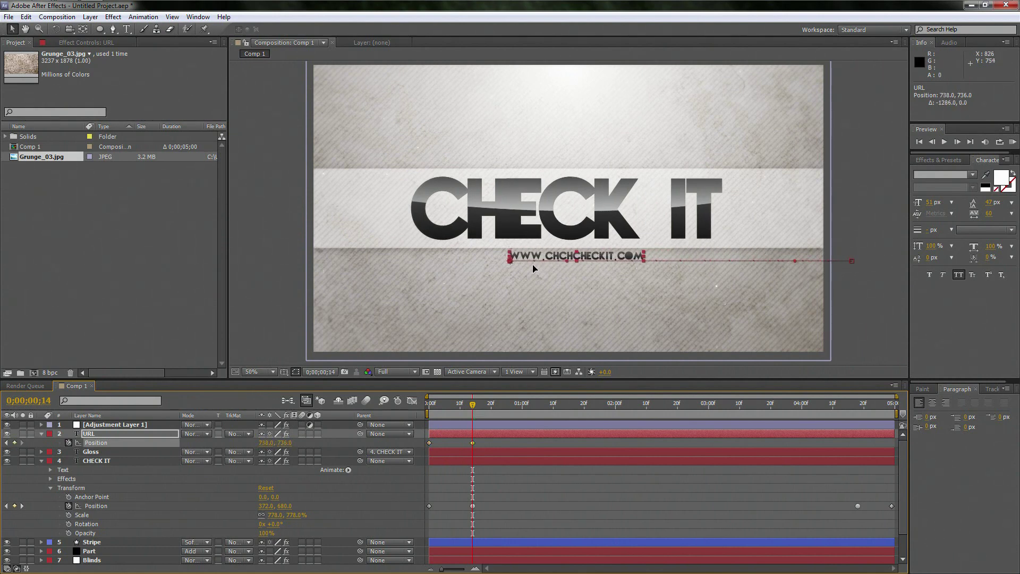
Step: Keyframe the URL text's slow drift to about 694, 736 at 0;00;04;18 and its exit past the frame's left edge at 0;00;04;29
drag(474, 408, 853, 418)
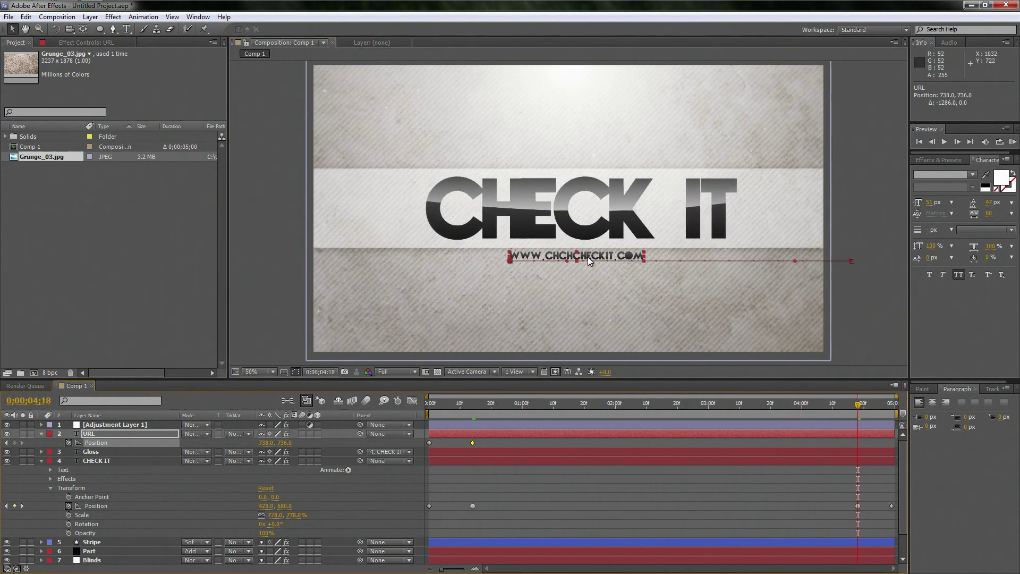
drag(587, 257, 577, 259)
drag(879, 413, 931, 412)
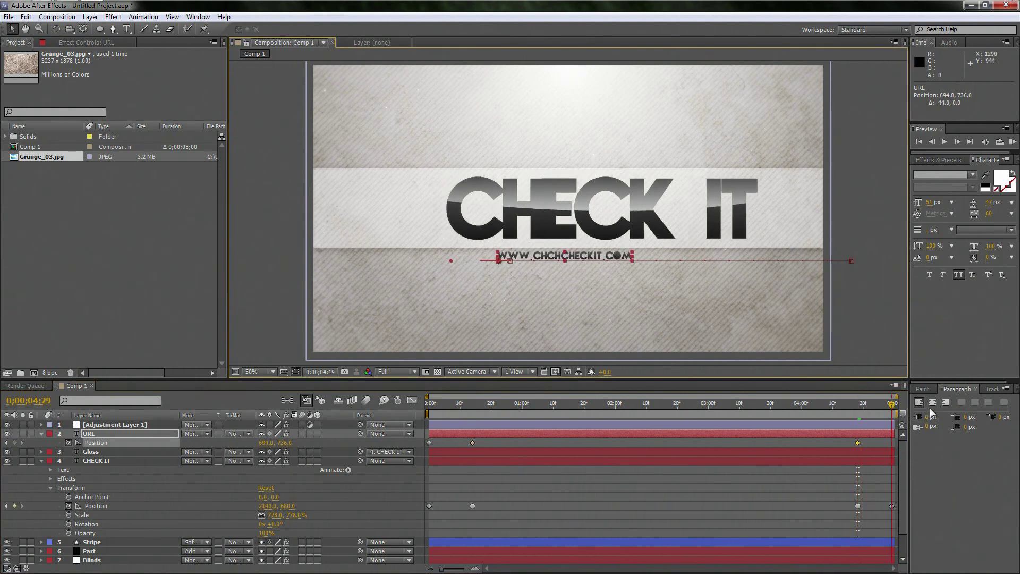
drag(523, 258, 144, 258)
Step: Set the spatial interpolation of the URL layer's two middle position keyframes to Linear
drag(426, 405, 607, 412)
drag(866, 449, 434, 445)
right_click(471, 442)
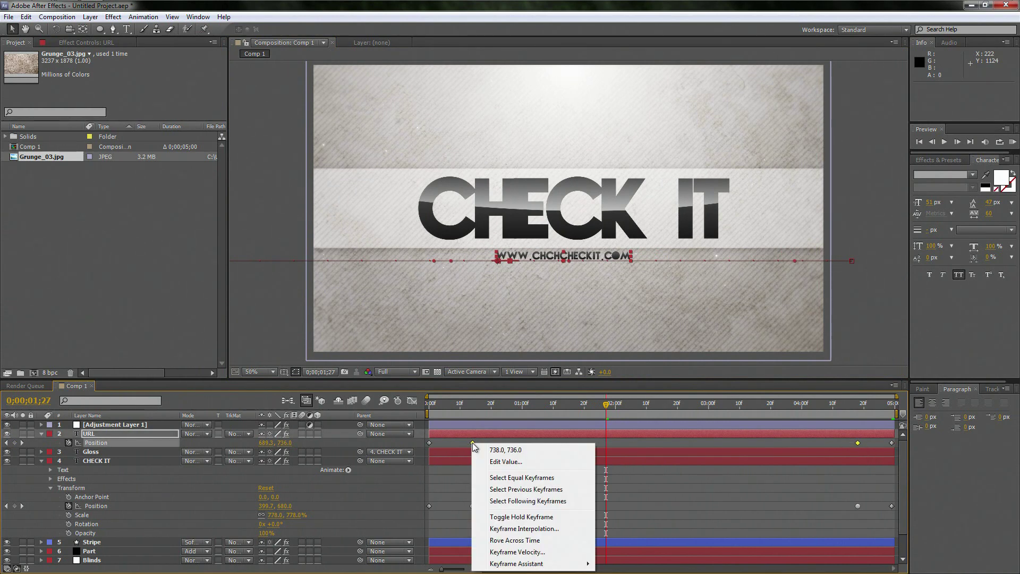
click(520, 528)
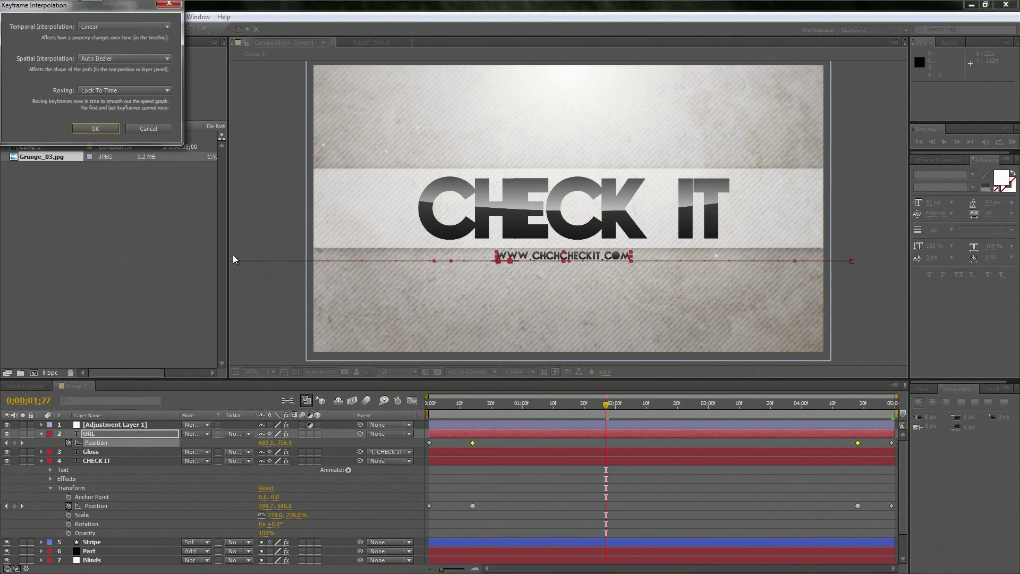
click(129, 56)
click(126, 87)
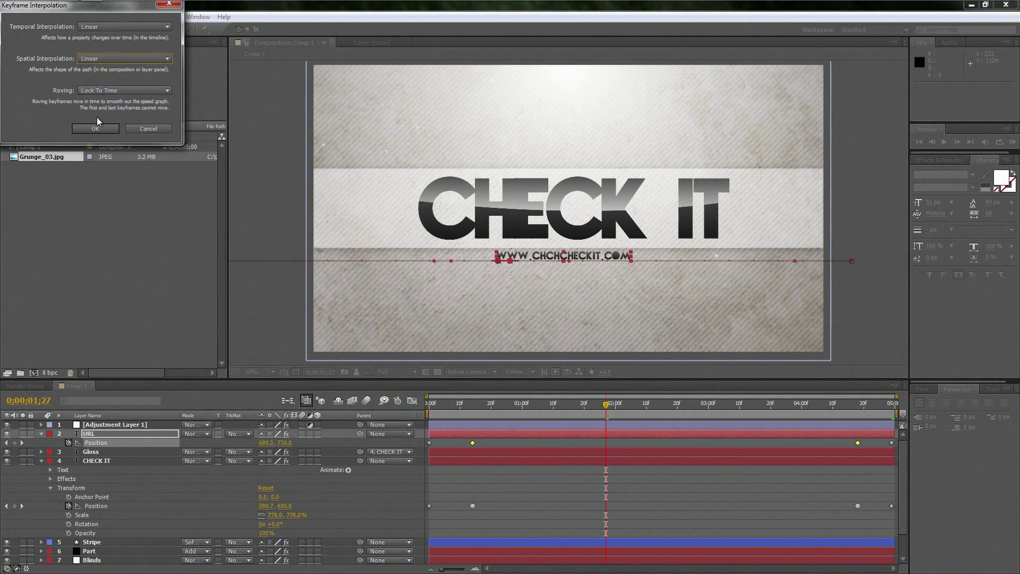
click(95, 128)
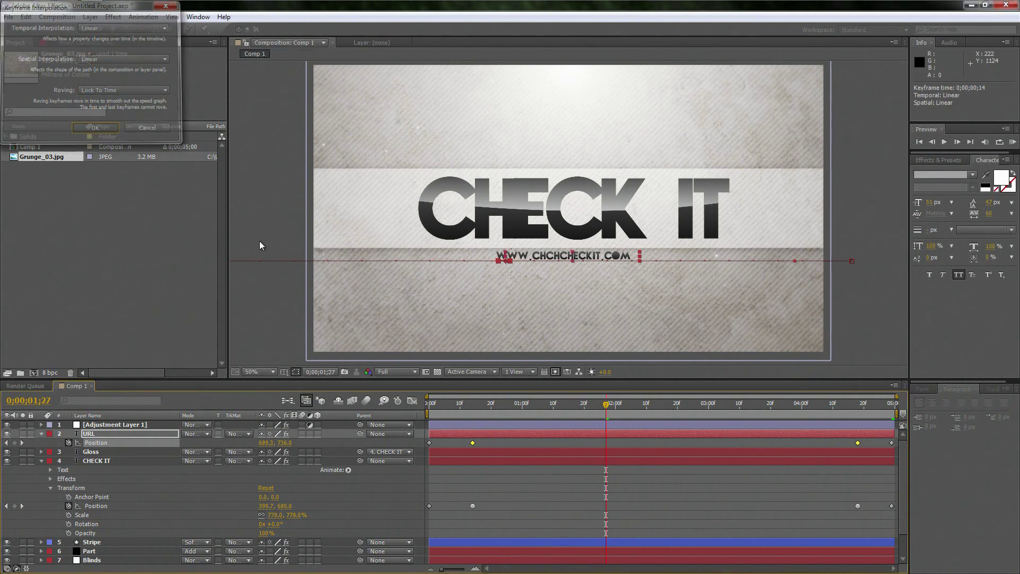
Step: Convert the URL layer's selected middle position keyframes to temporal Auto Bezier, collapse the CHECK IT and URL layers, and check the motion
ctrl+click(473, 444)
drag(606, 412, 410, 416)
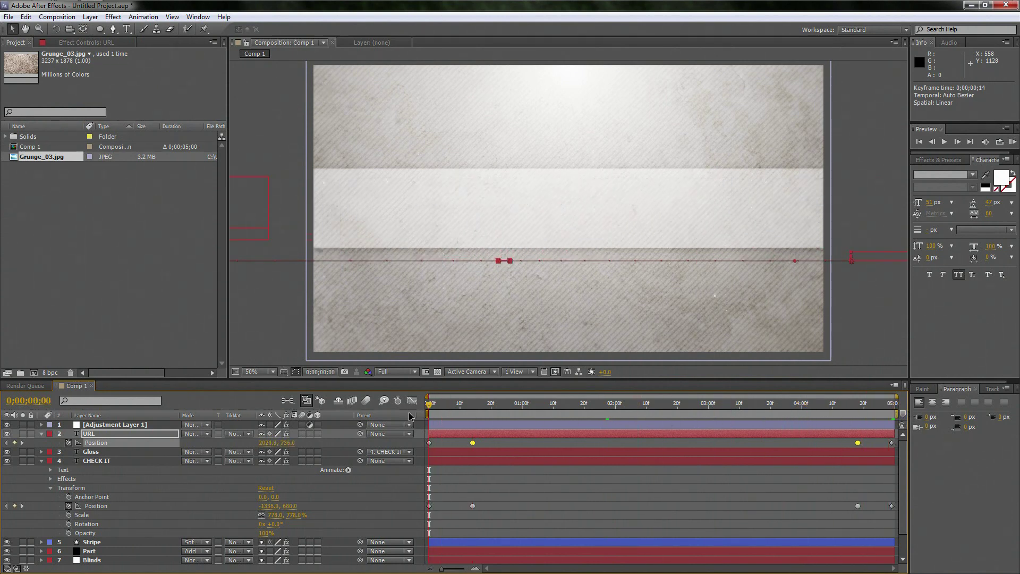
click(40, 460)
click(40, 435)
click(252, 557)
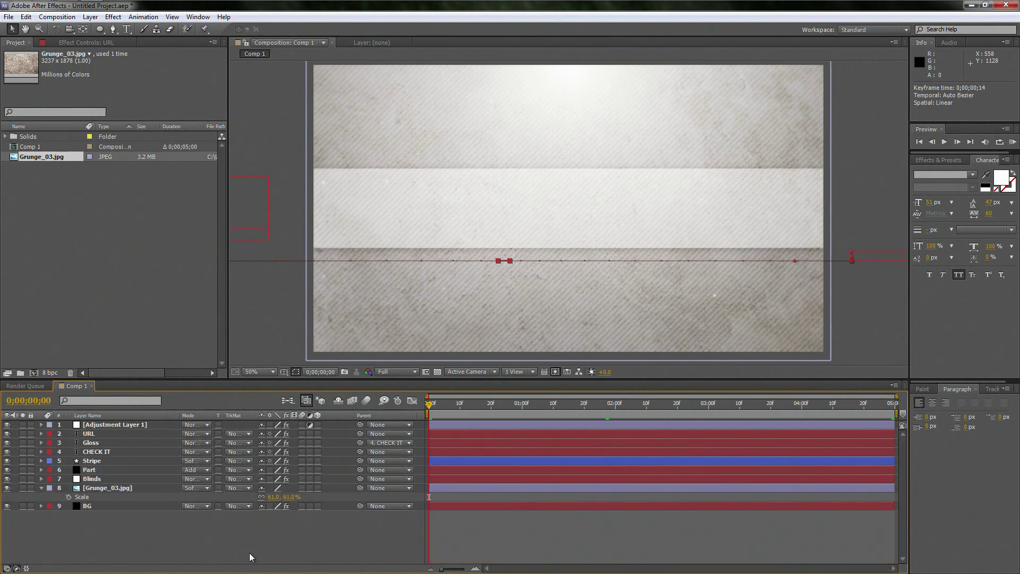
drag(431, 409, 514, 408)
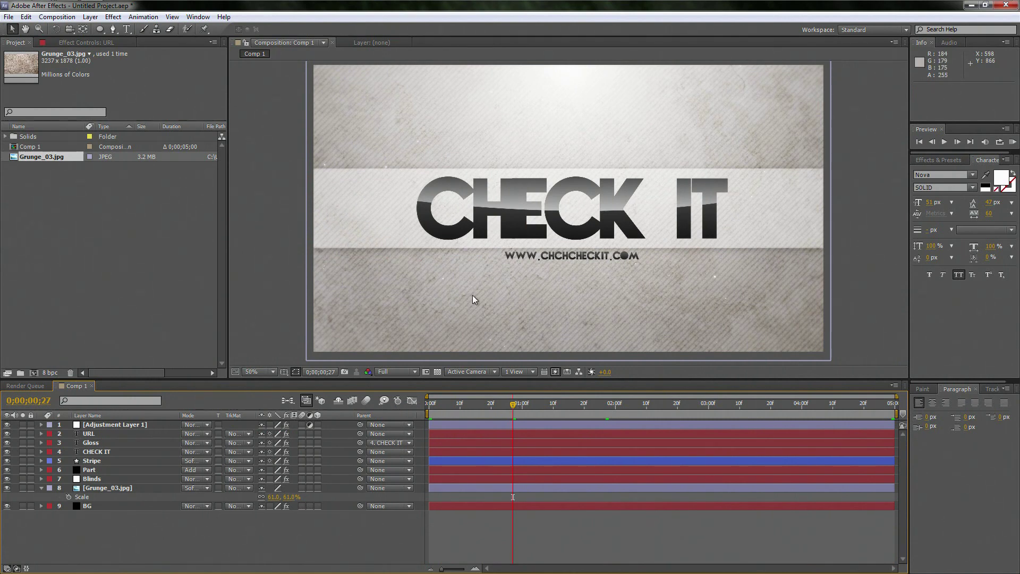
Step: Apply the Drop Shadow effect to the URL layer
key(slash)
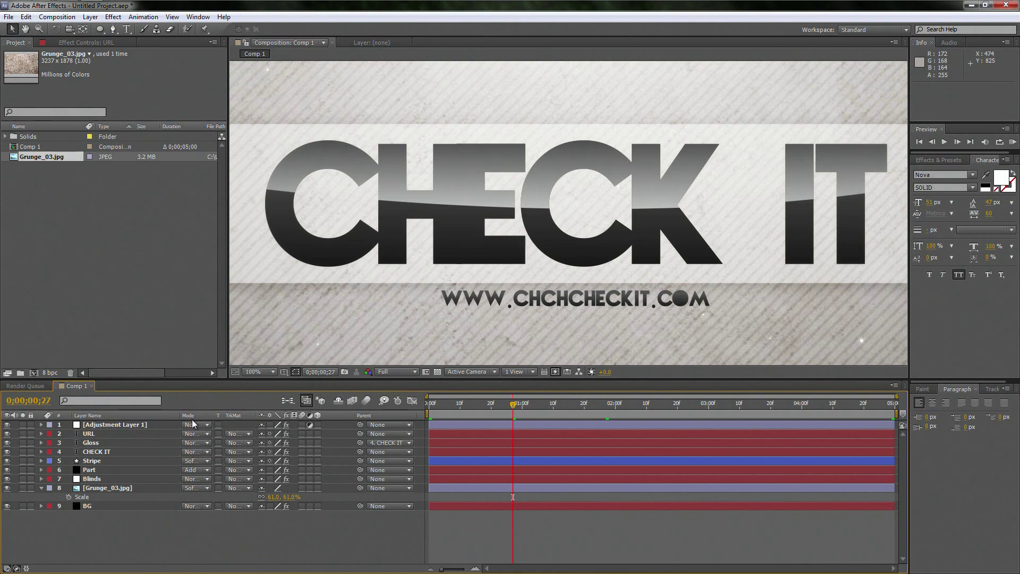
click(93, 434)
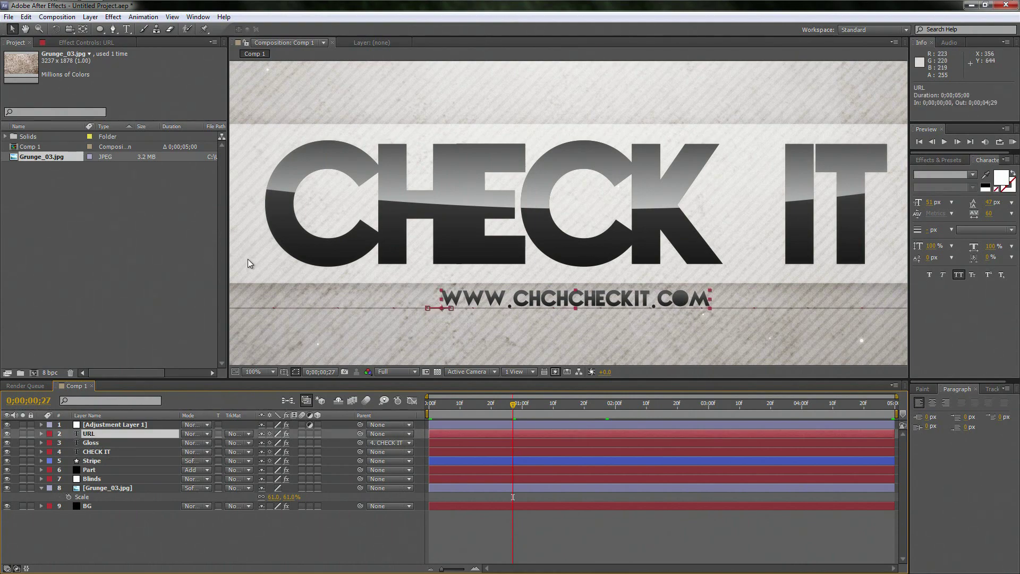
click(113, 17)
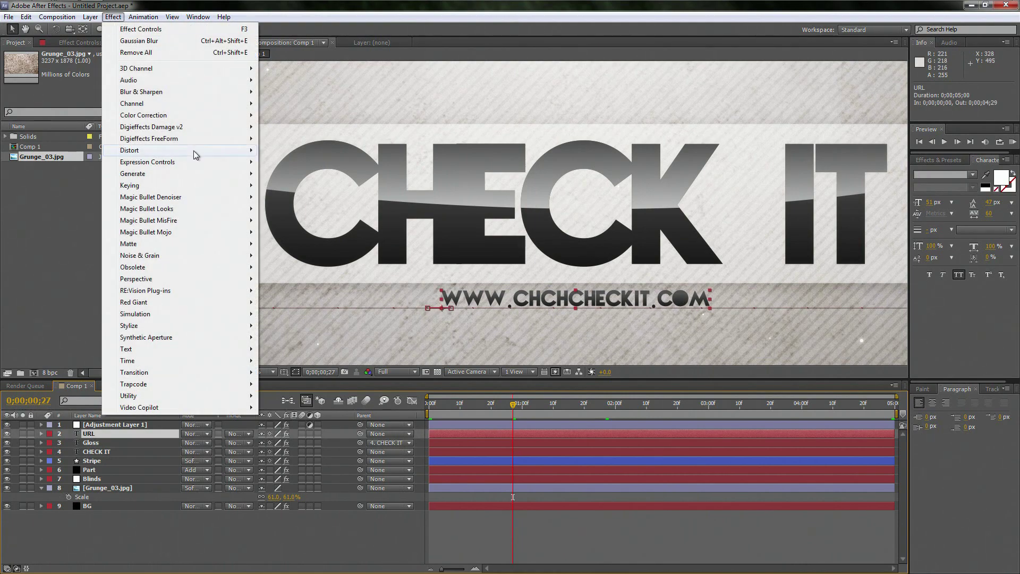
mouse_move(154, 280)
click(306, 348)
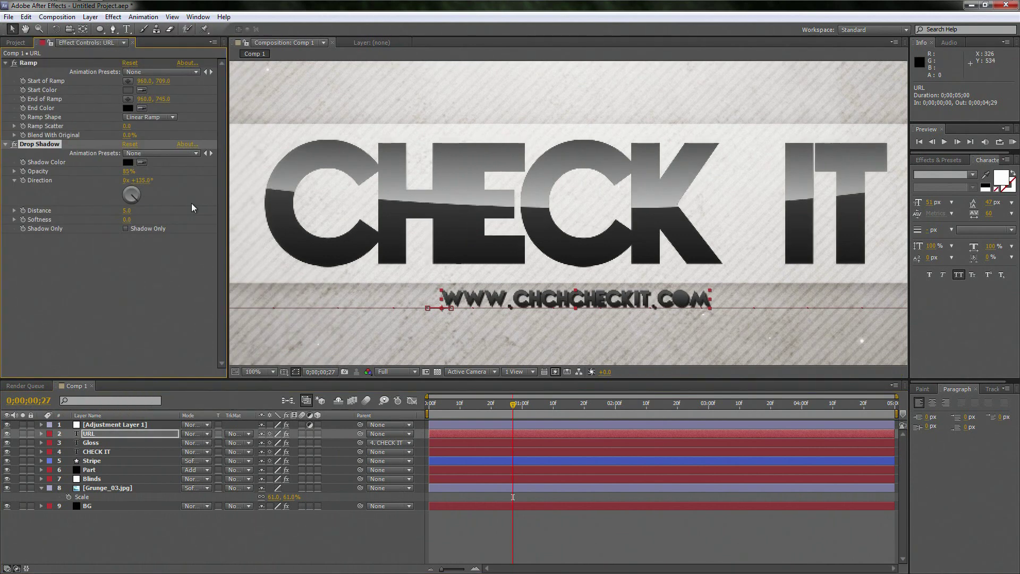
Step: Set the URL drop shadow to 100% opacity, distance 2 and softness 1, and check the full frame at 0;00;02;07
drag(125, 171, 152, 171)
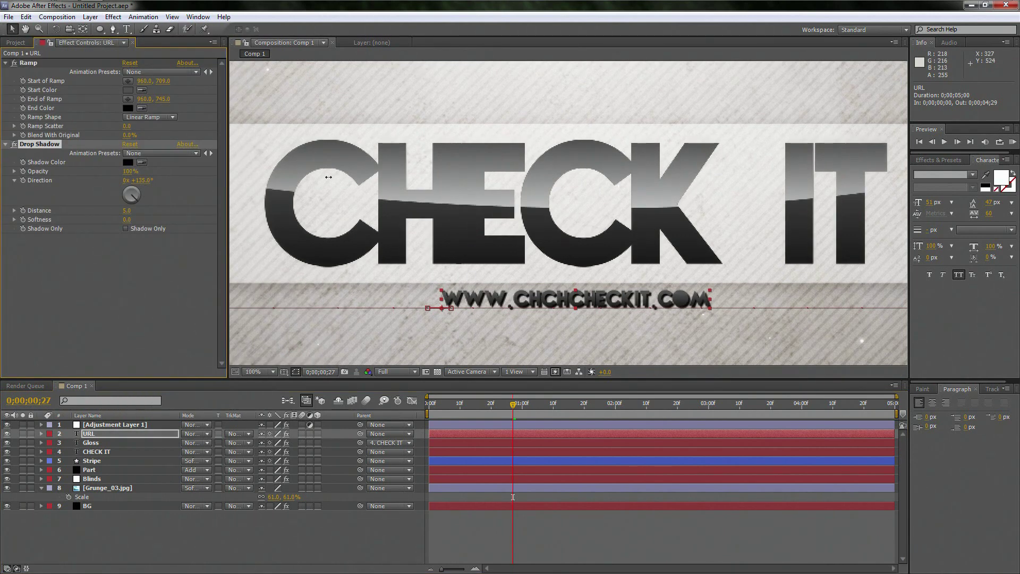
click(126, 220)
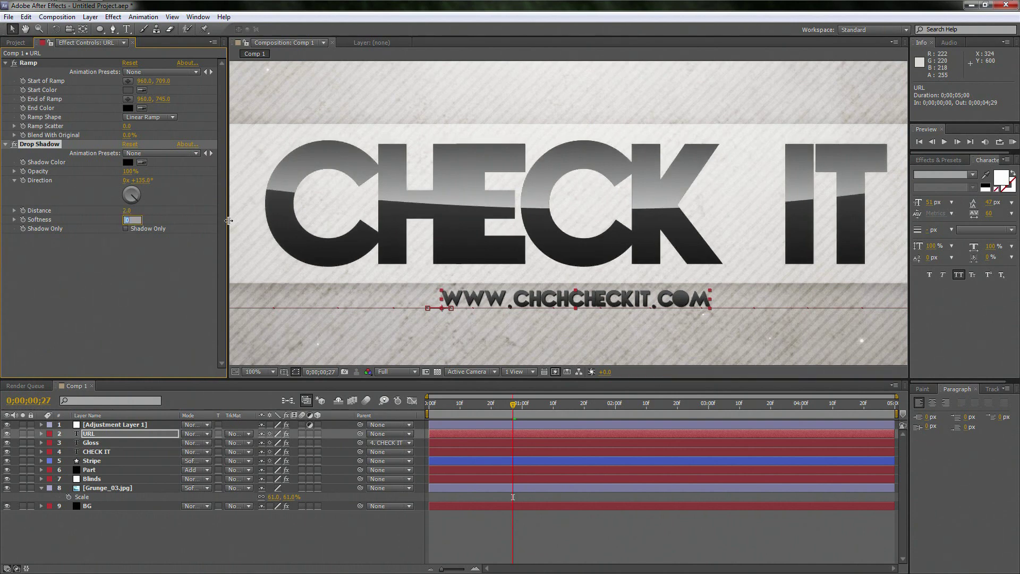
text(1)
key(Return)
key(comma)
key(comma)
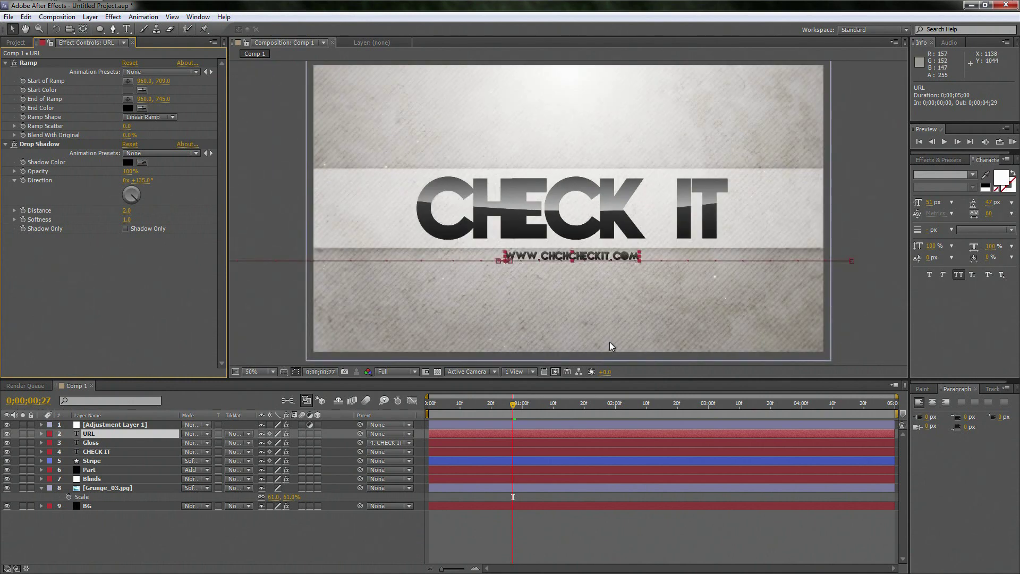
drag(514, 404, 638, 419)
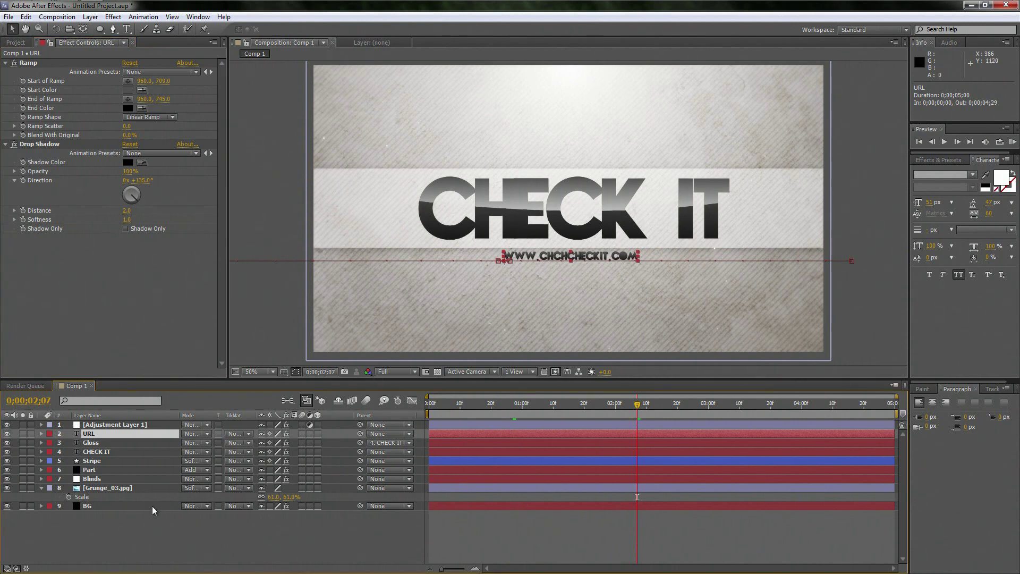
click(130, 529)
Step: Collapse the Grunge_03.jpg layer, add a new adjustment layer and place it just below Adjustment Layer 1
click(41, 487)
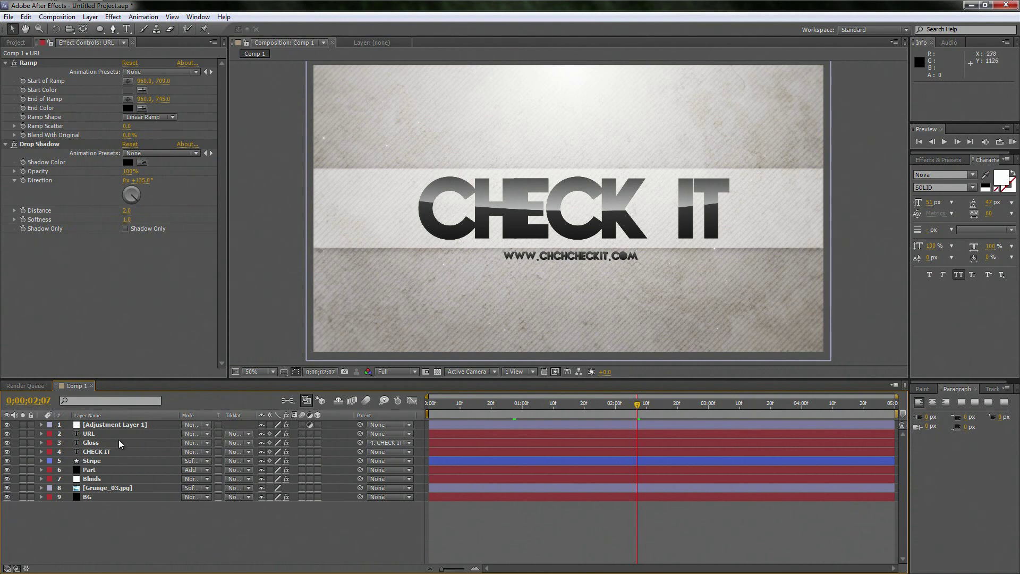
right_click(113, 518)
mouse_move(168, 416)
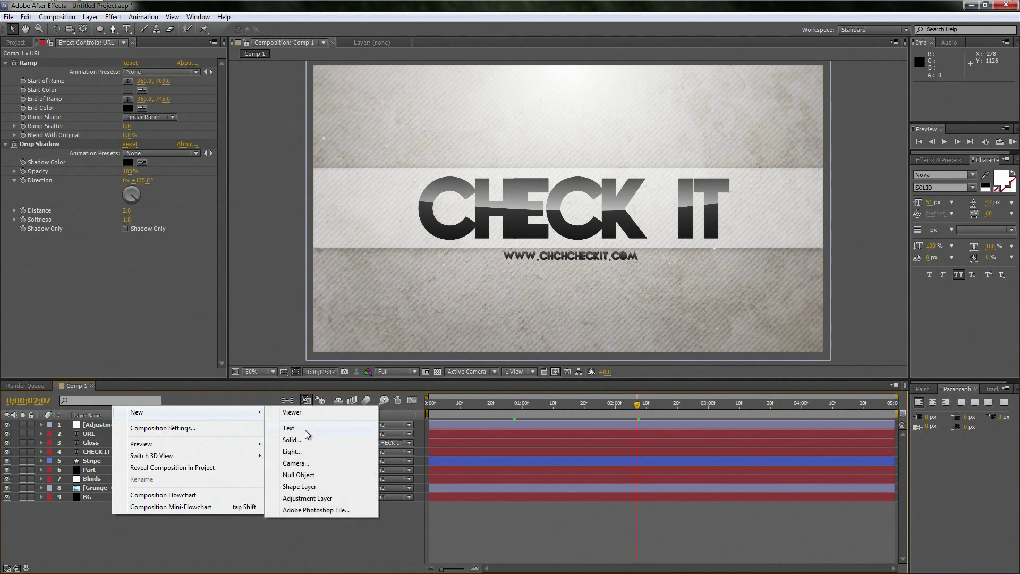
click(314, 498)
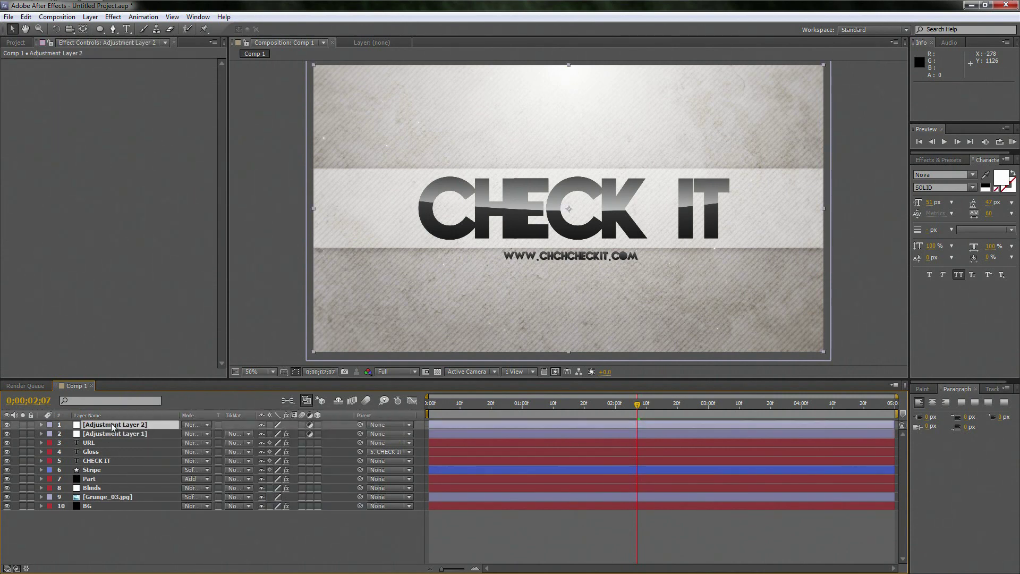
drag(113, 425, 114, 437)
Step: Apply the Curves effect to Adjustment Layer 2 and pull the lower part of the RGB curve slightly down to darken the image
click(938, 160)
click(946, 171)
text(ramp)
text(curves)
drag(957, 223, 156, 434)
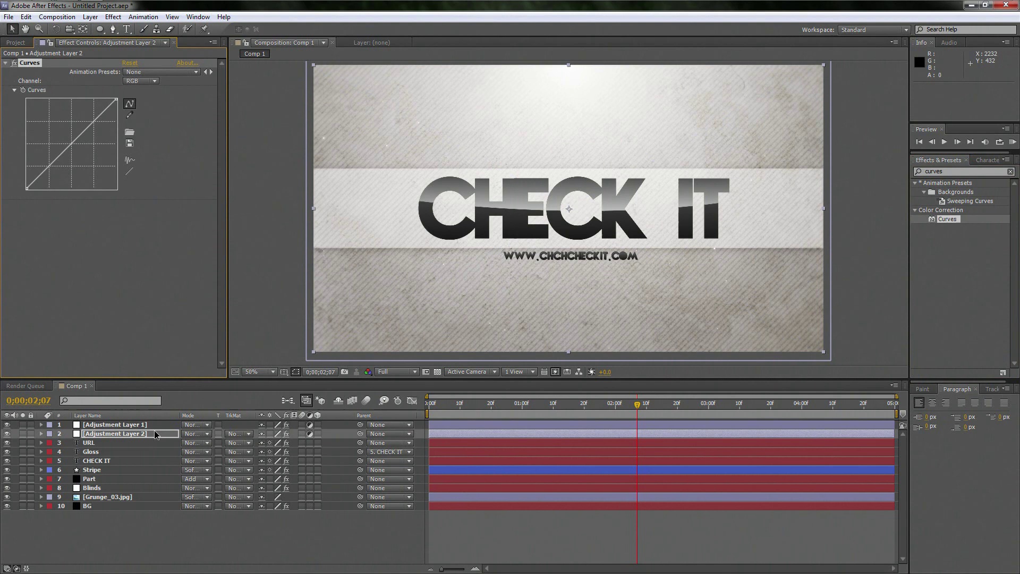
drag(57, 165, 57, 172)
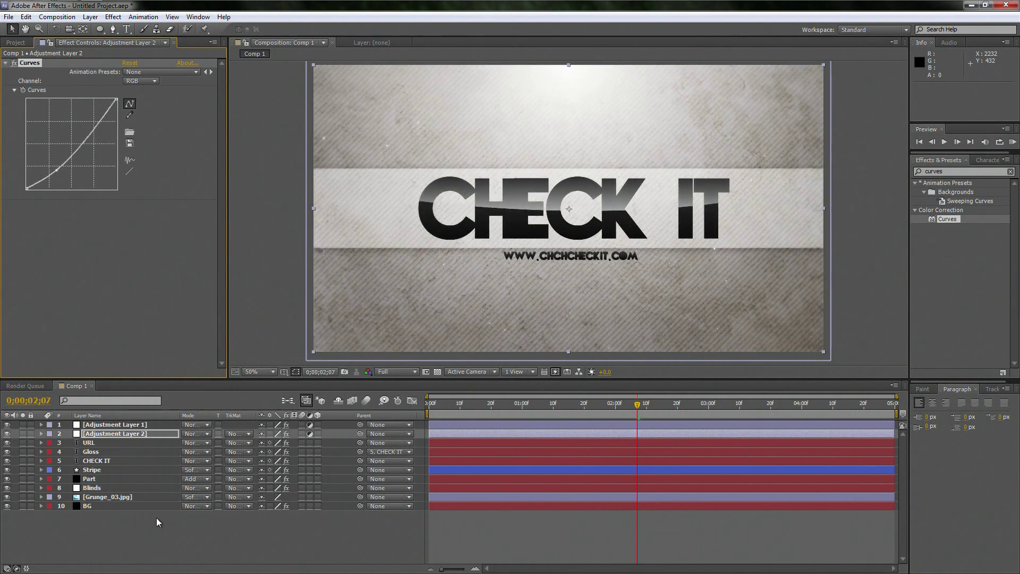
click(175, 541)
Step: Move the CHECK IT layer's ramp start to 960, 539 and its ramp end to 960, 725
scroll(552, 234, up, 2)
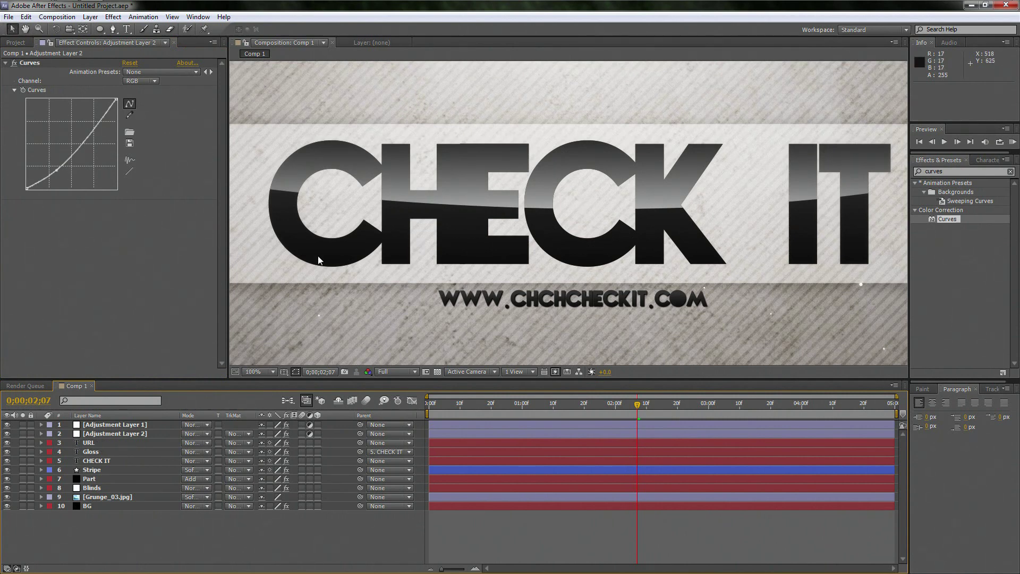
click(99, 462)
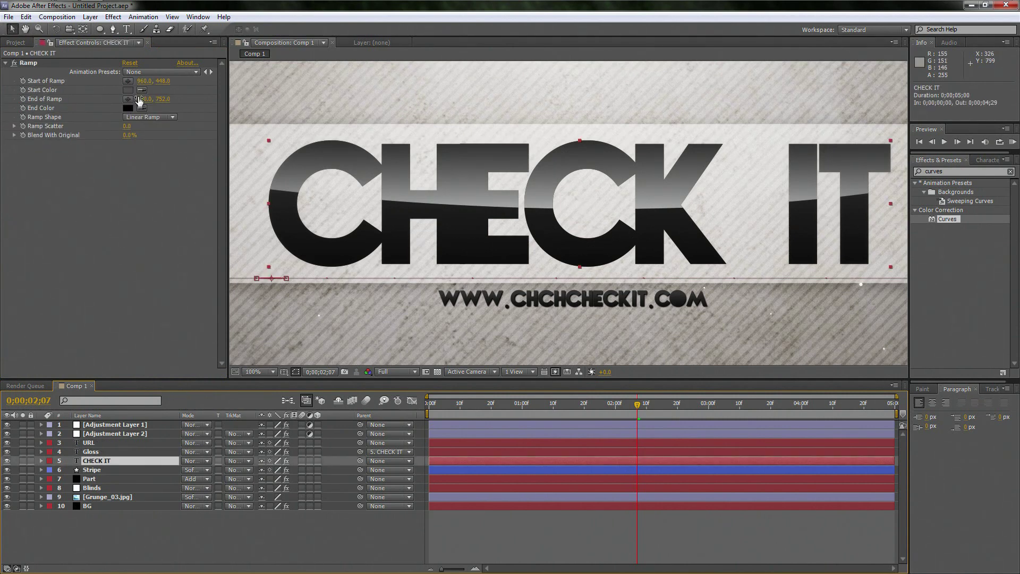
click(32, 64)
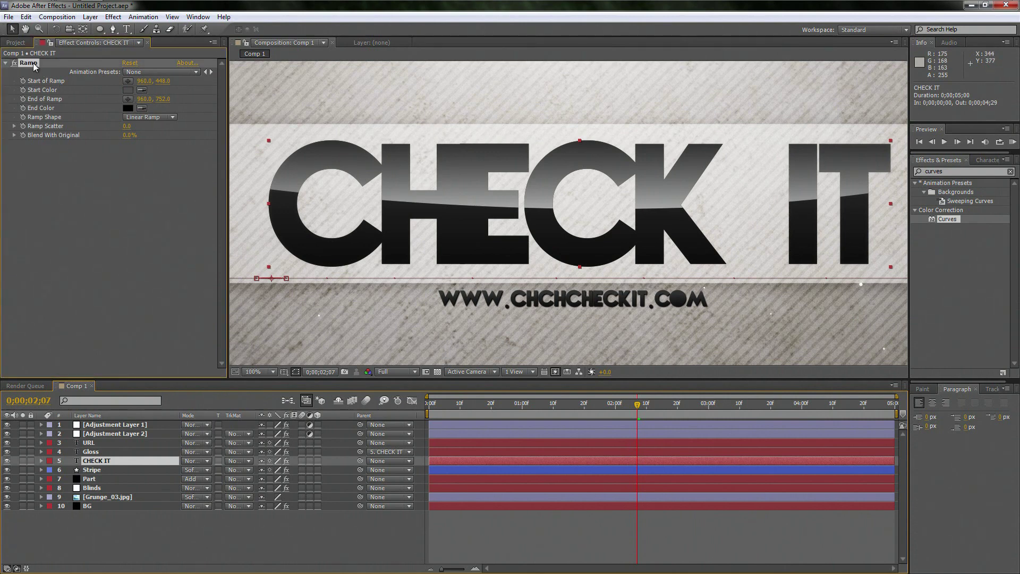
drag(568, 154, 569, 172)
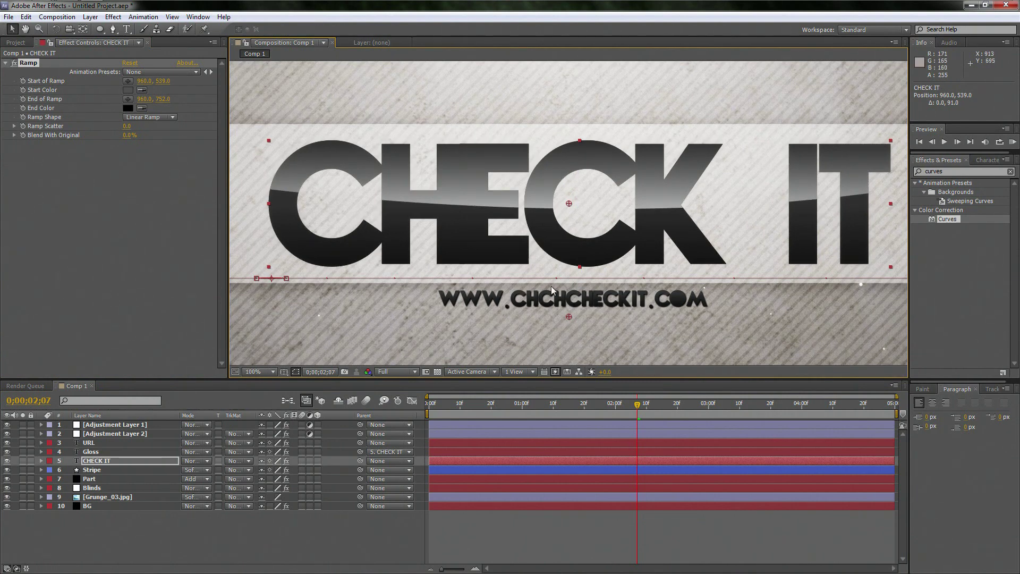
drag(569, 317, 570, 302)
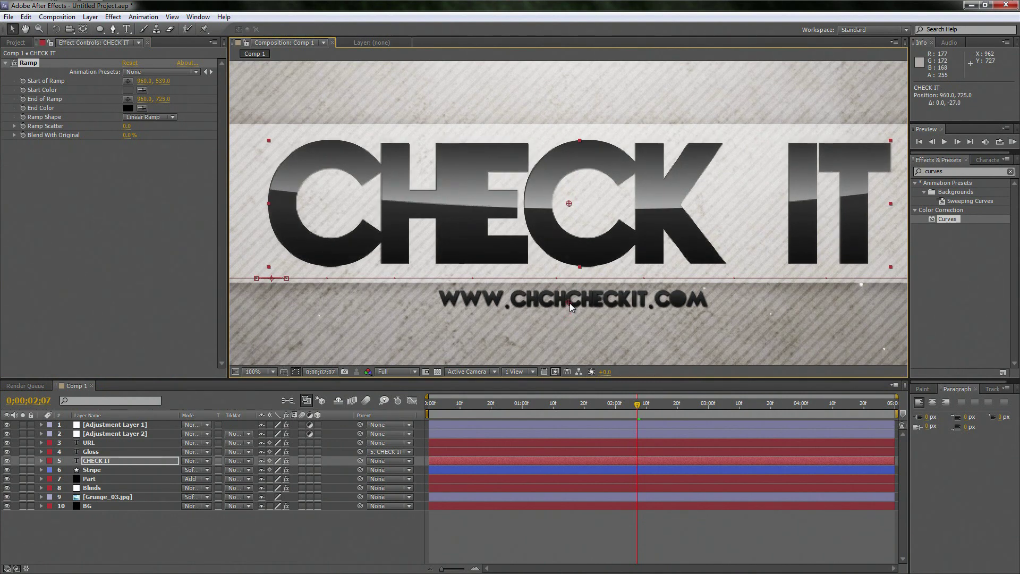
Step: Check the URL layer, deselect it, and examine the whole title frame in a maximized composition view at 100% and 50% magnification
click(96, 443)
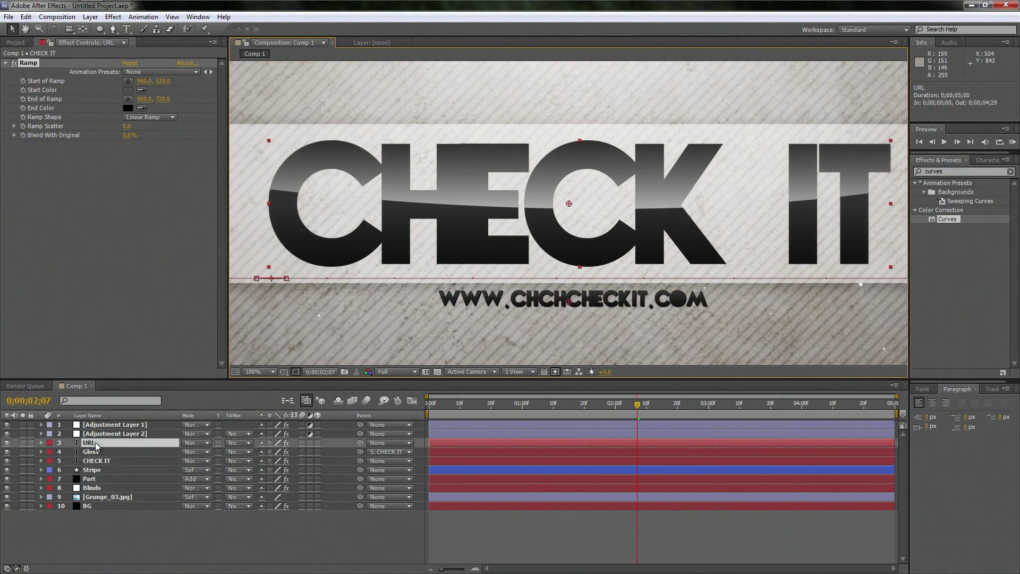
key(period)
key(comma)
key(comma)
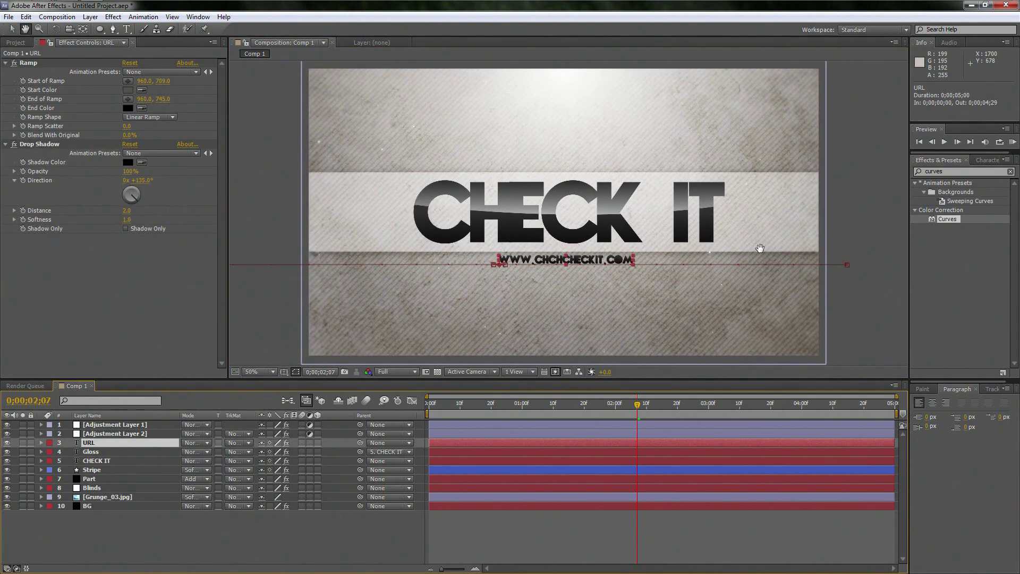
click(861, 226)
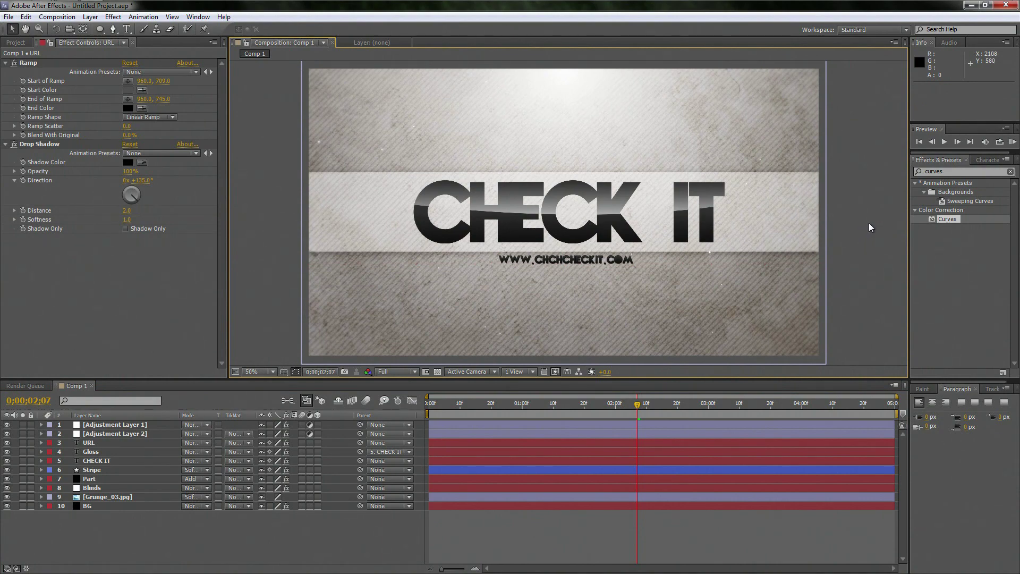
key(grave)
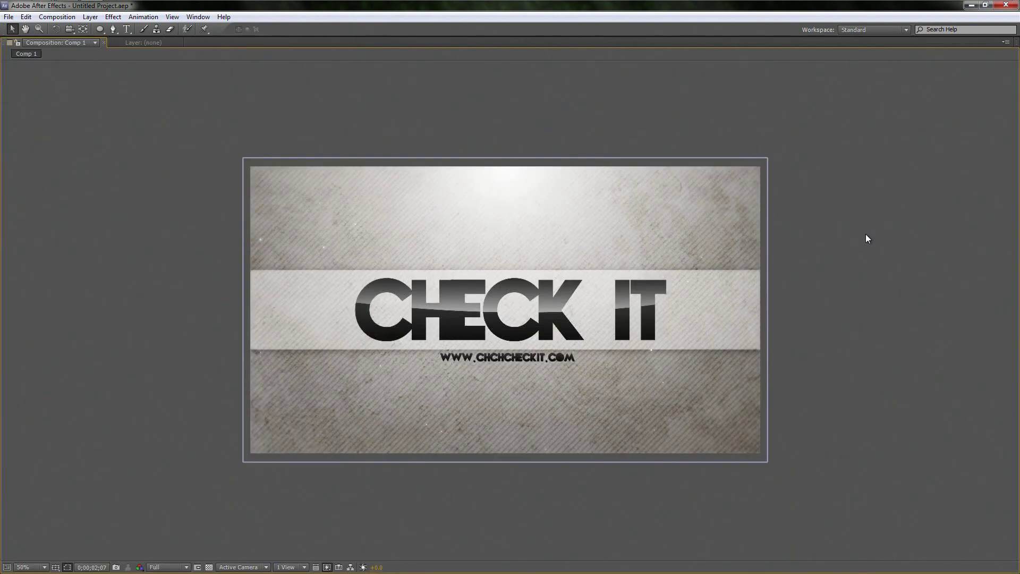
key(period)
key(period)
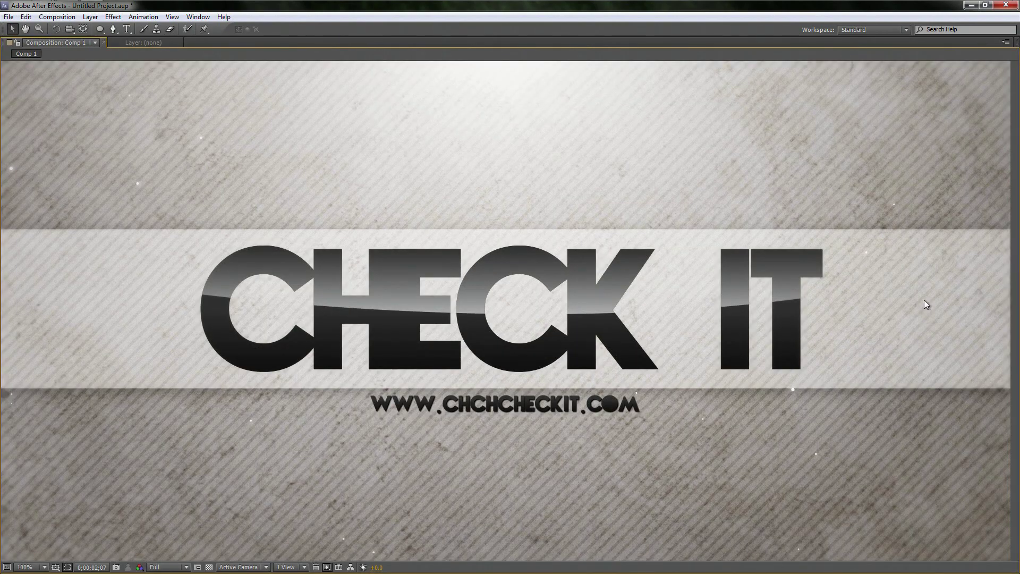
key(comma)
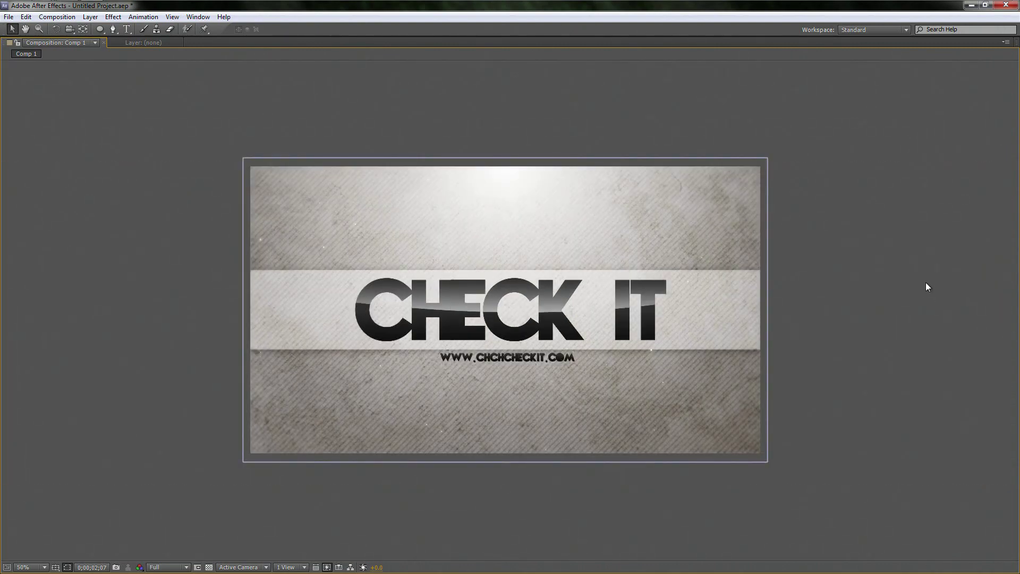